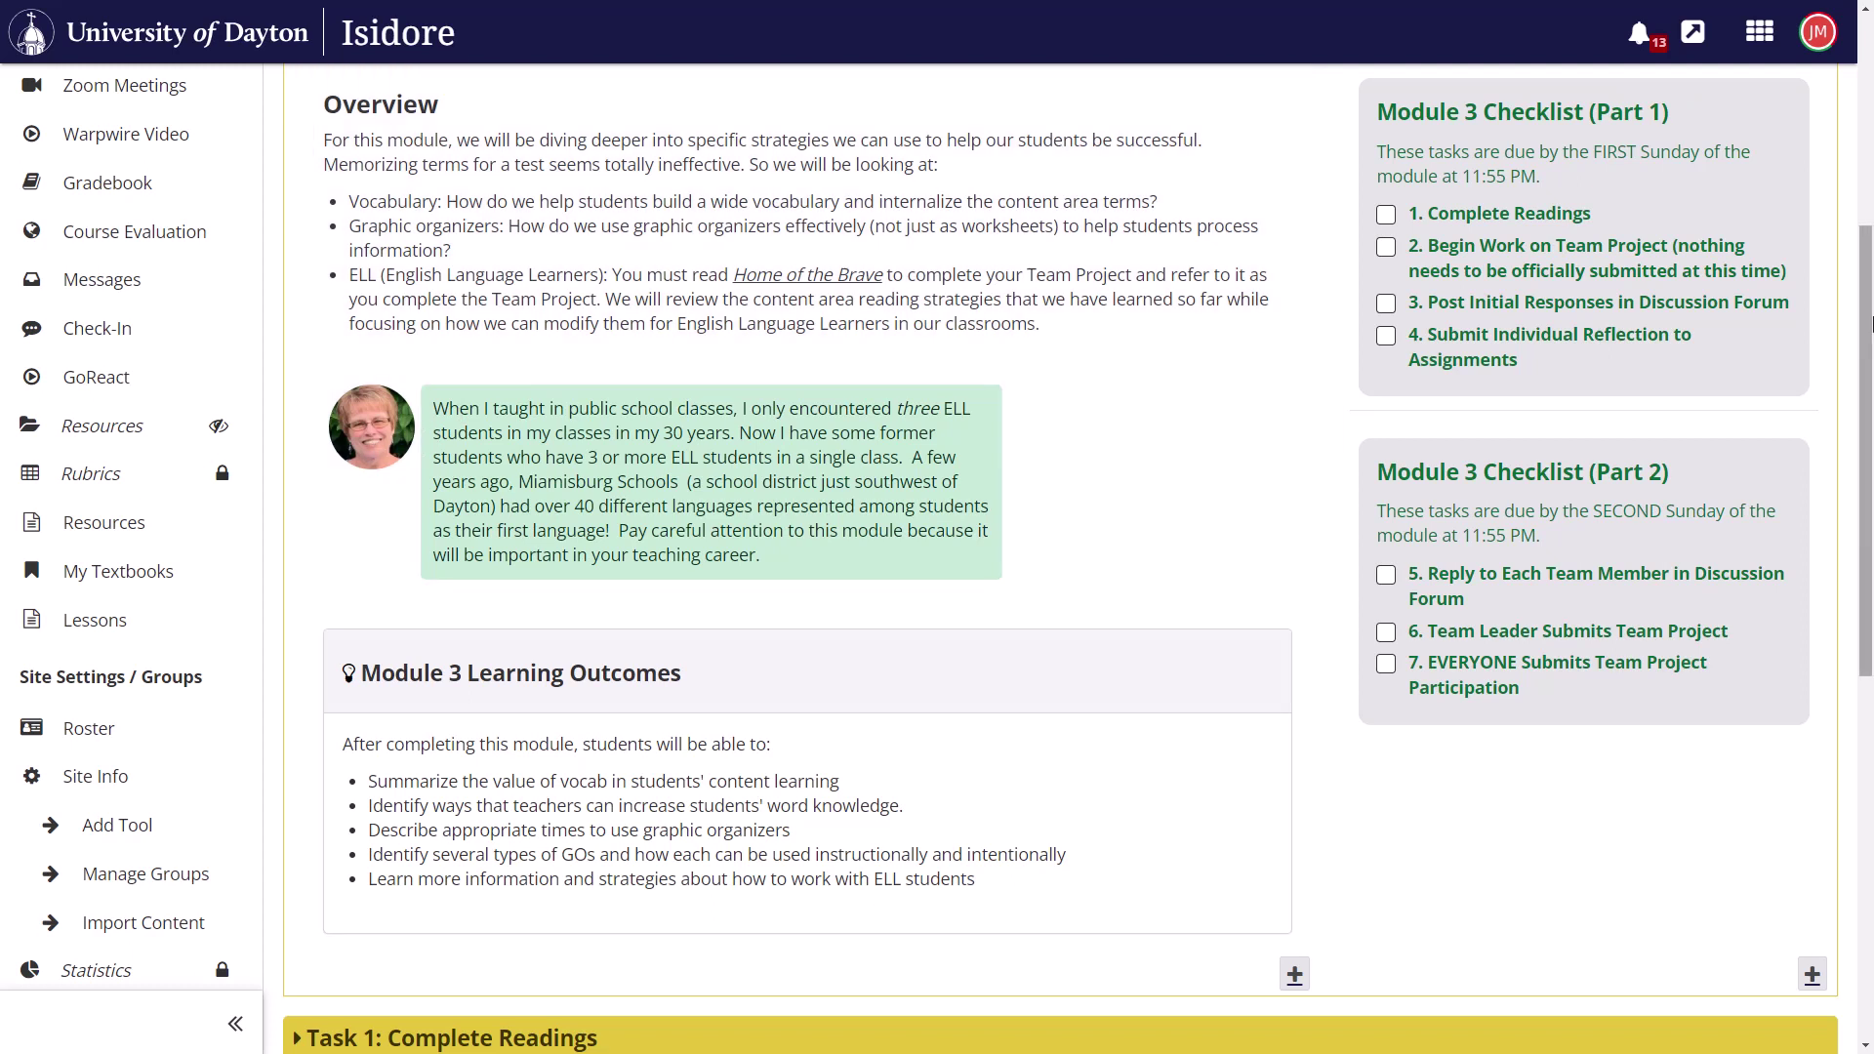
Step: Start a new text item at the end of the Silly Convo section
drag(1872, 311, 1872, 684)
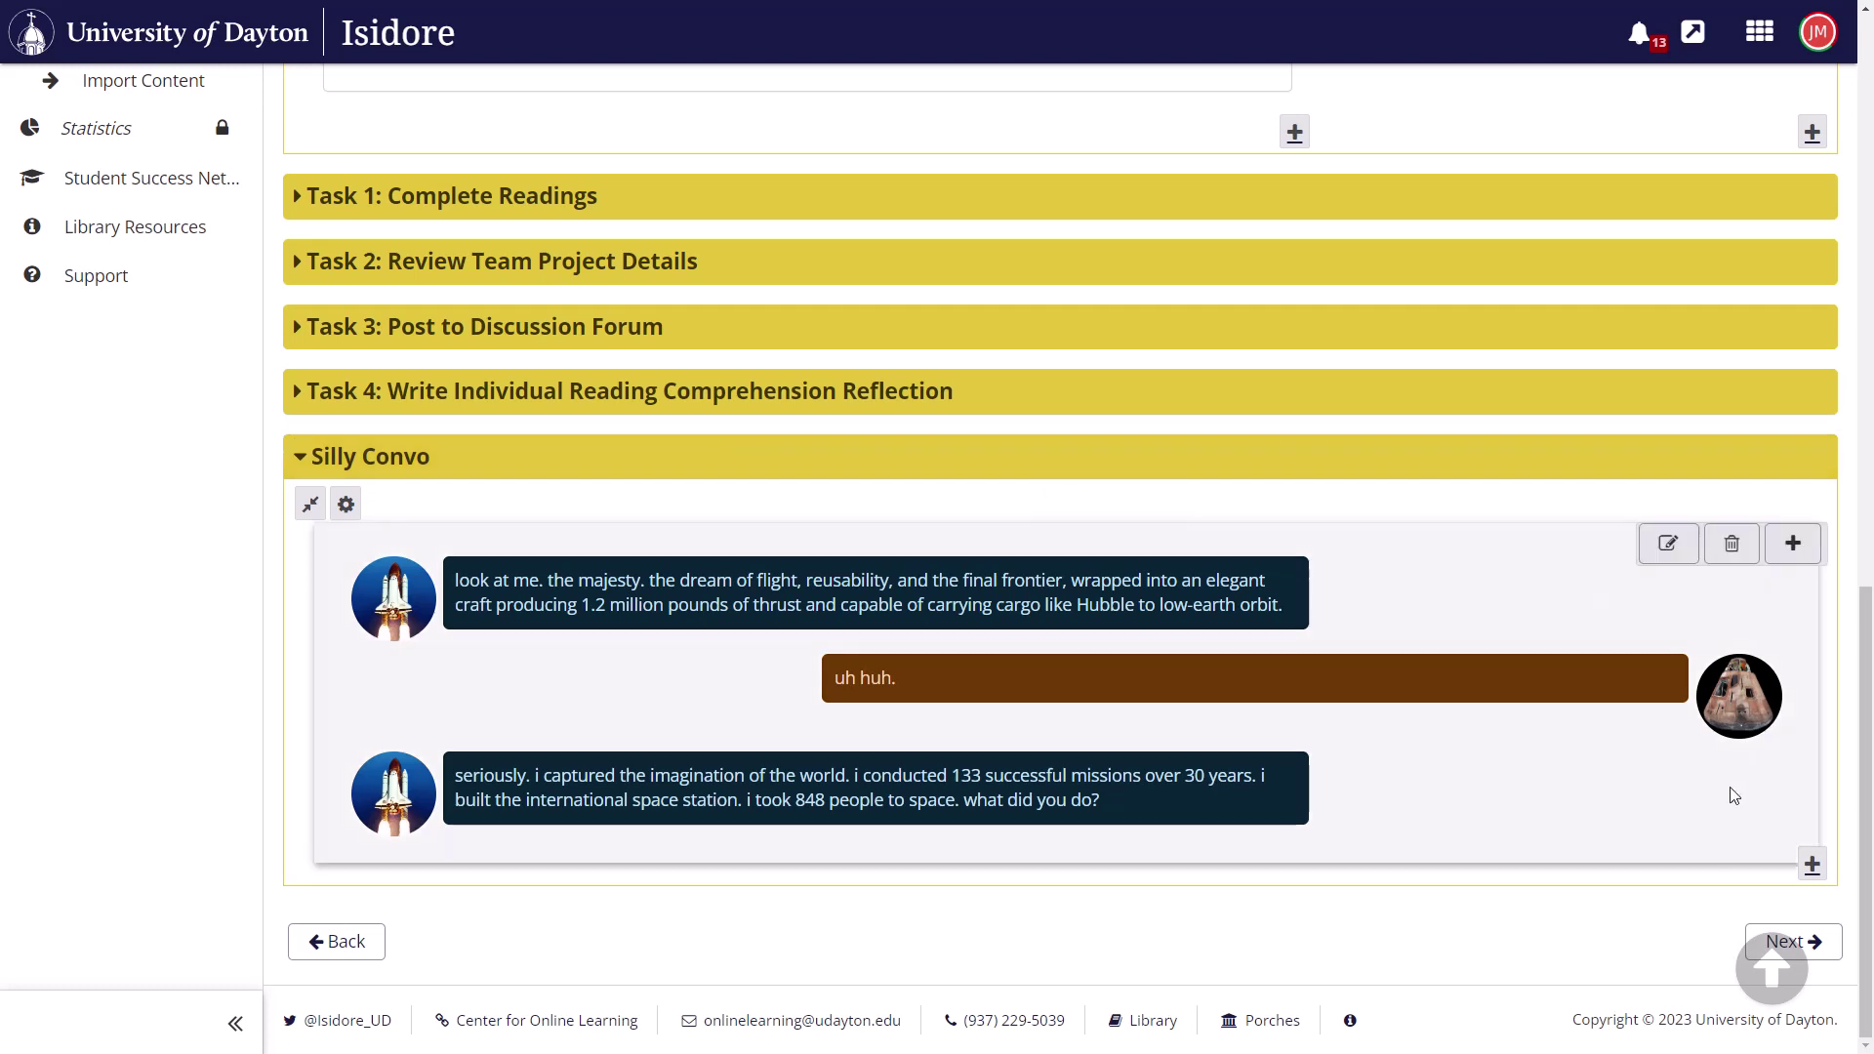
click(1812, 865)
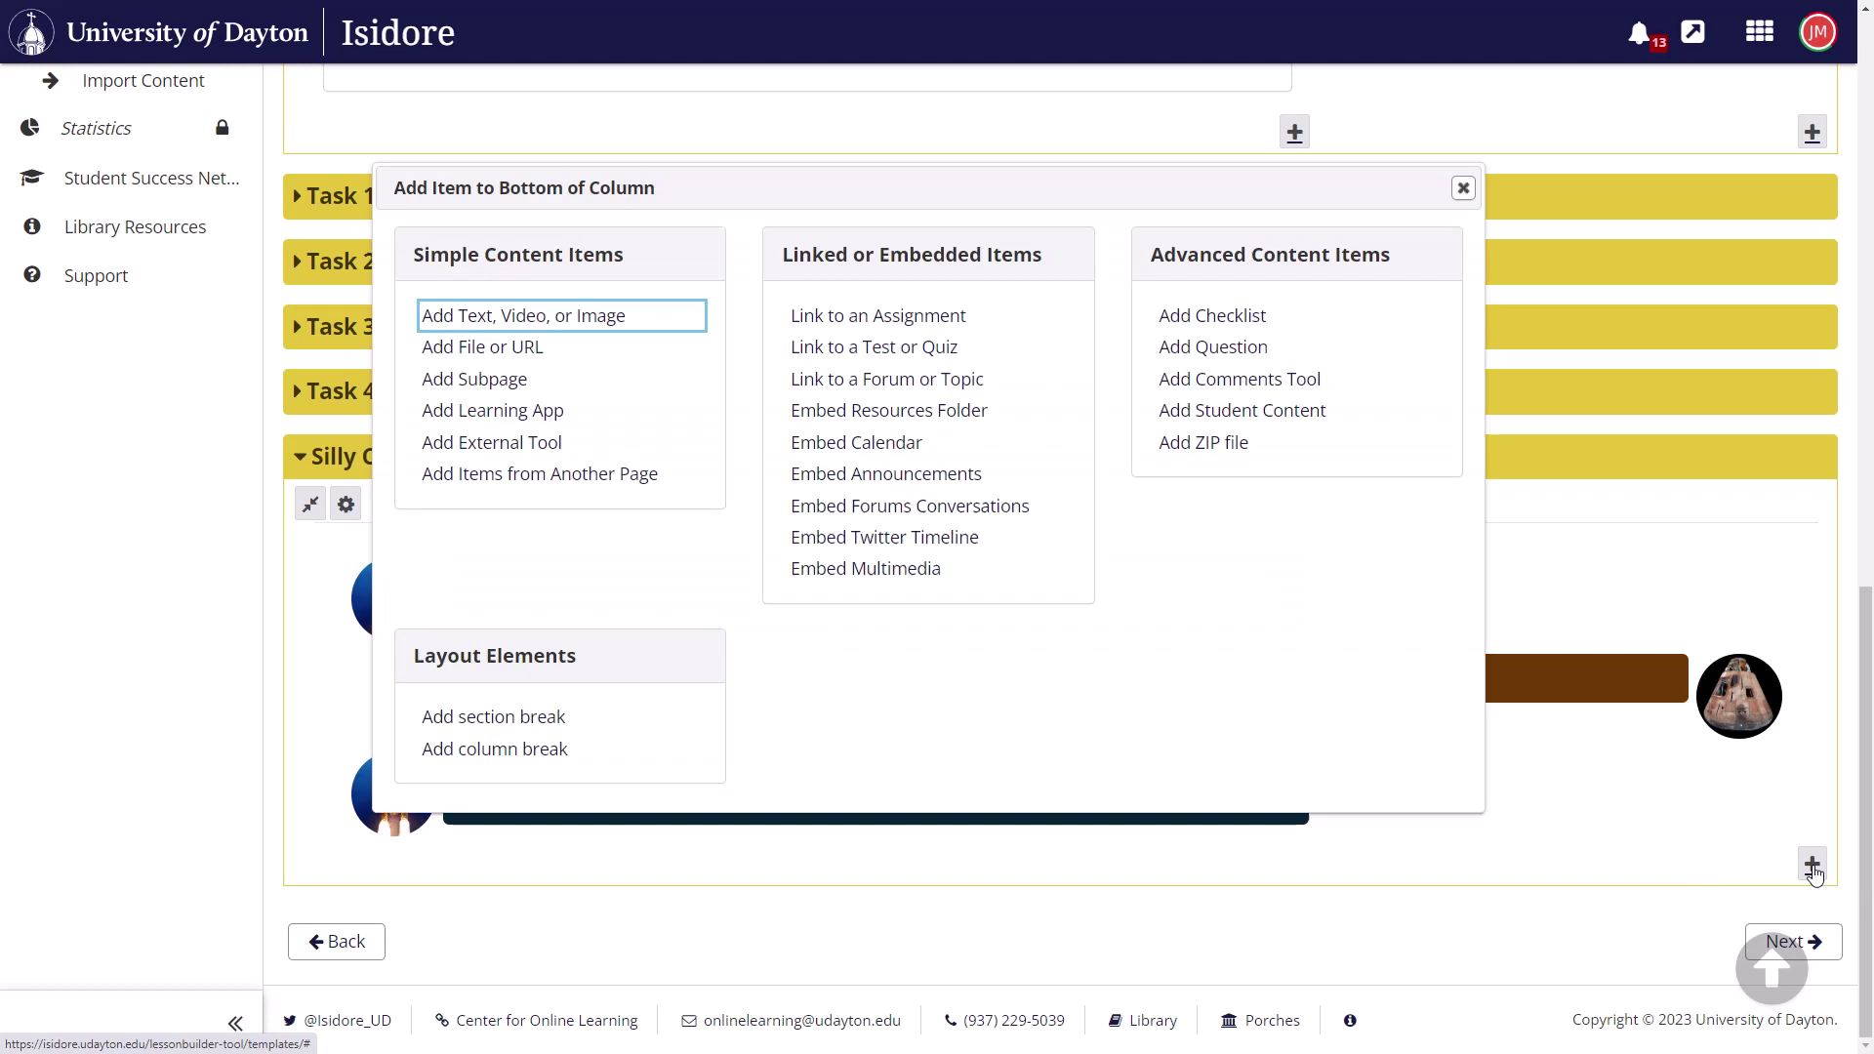
click(500, 318)
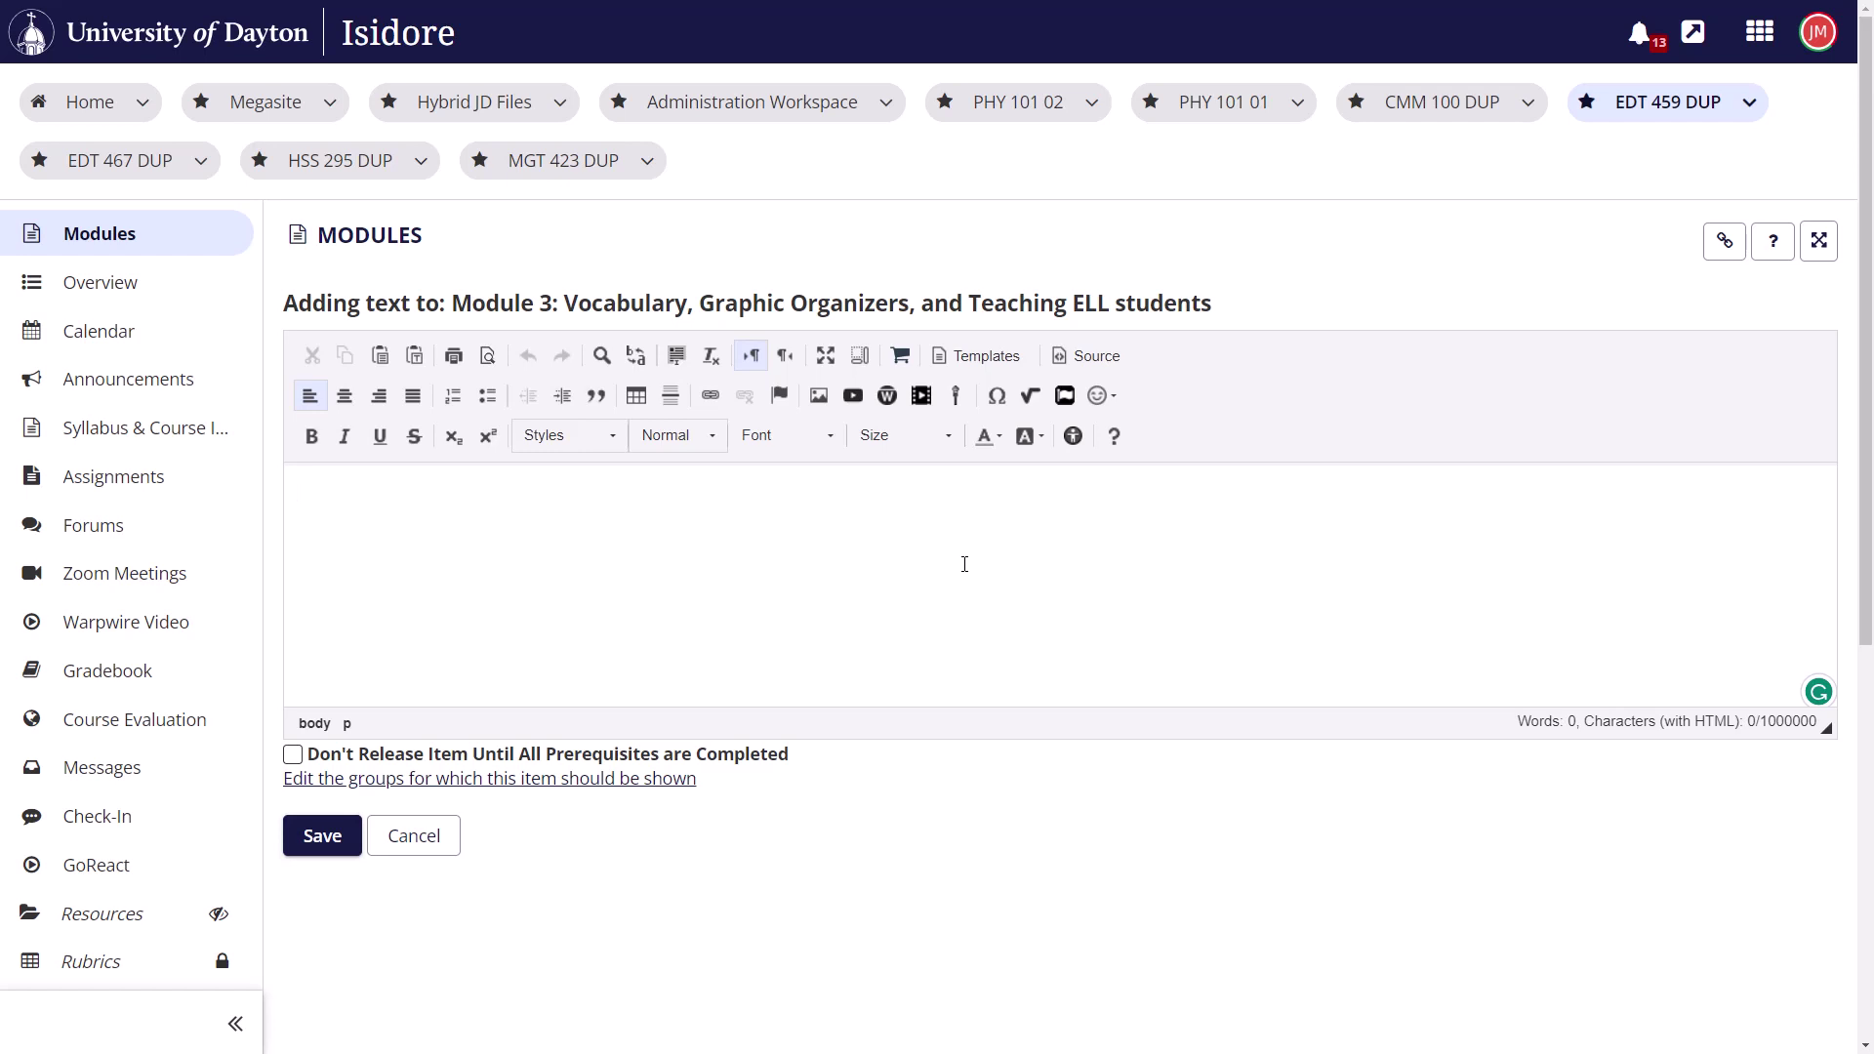
Step: Insert the Instructor Insight Conversation content template into the new text item
click(986, 357)
scroll(879, 481, down, 6)
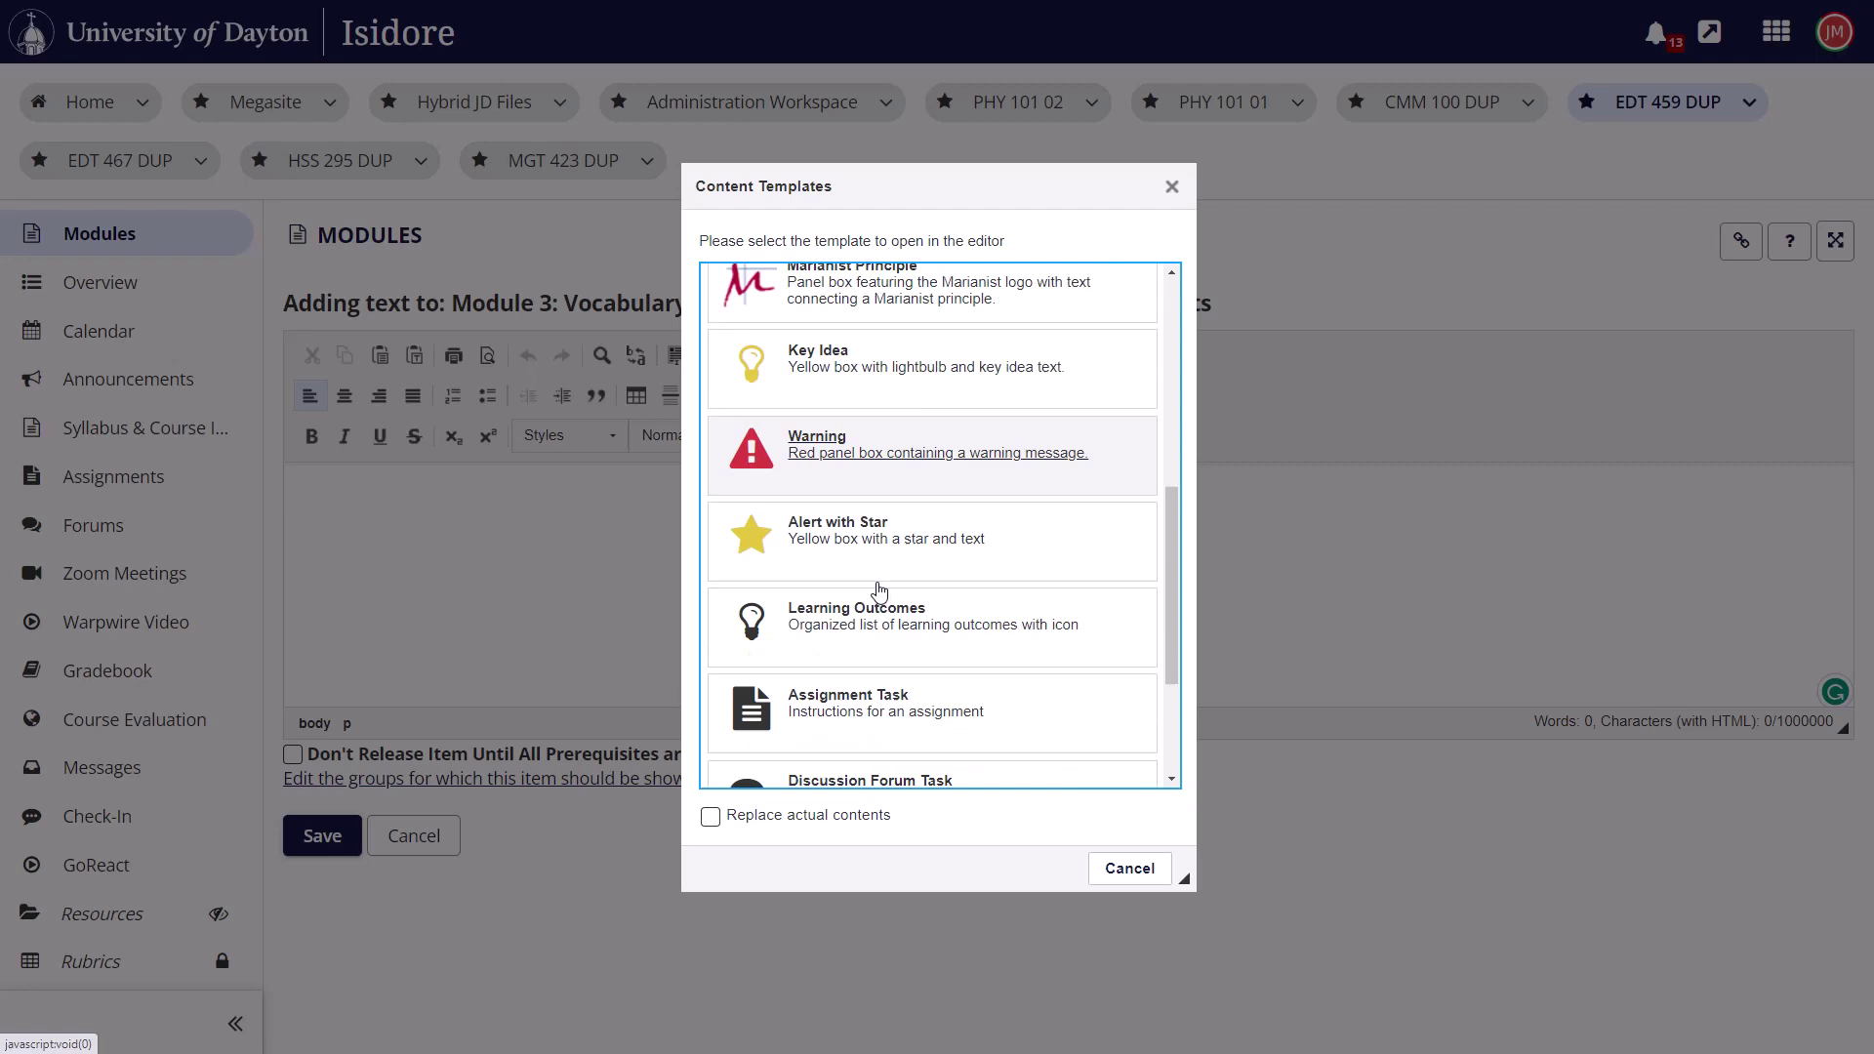
scroll(861, 607, up, 4)
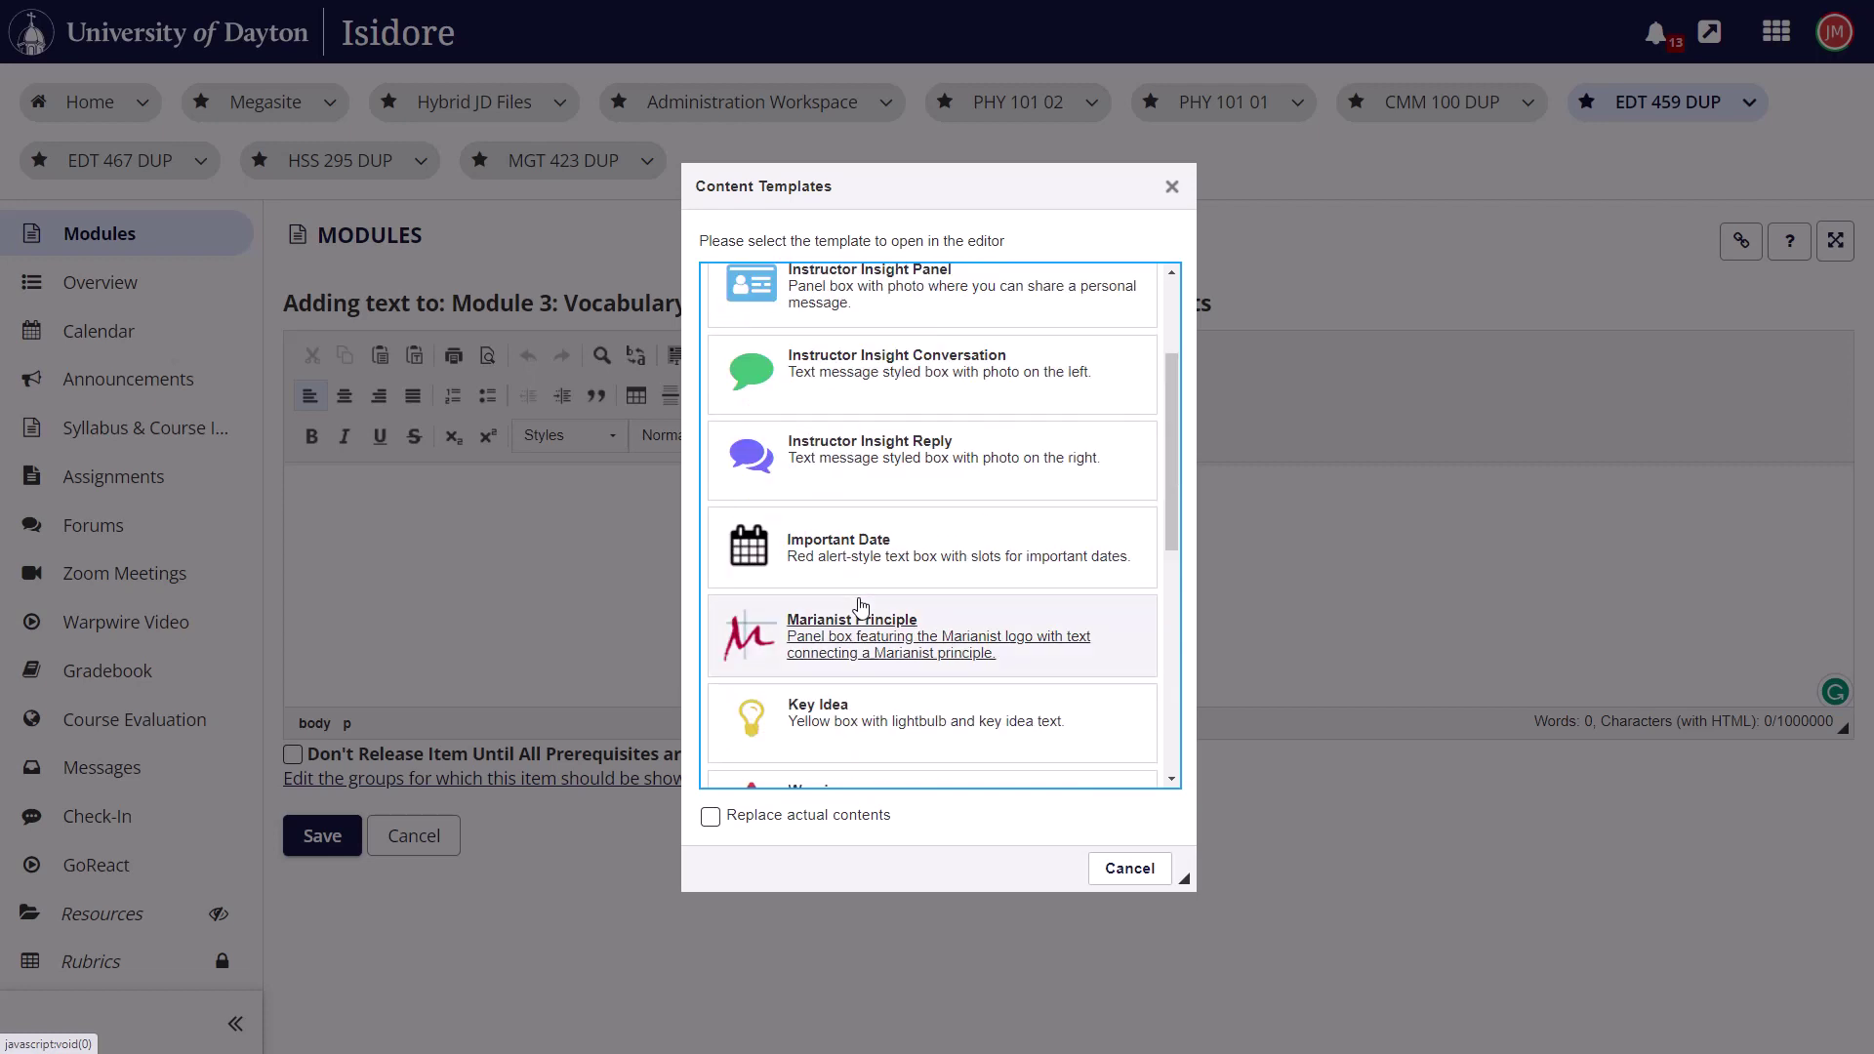
click(930, 361)
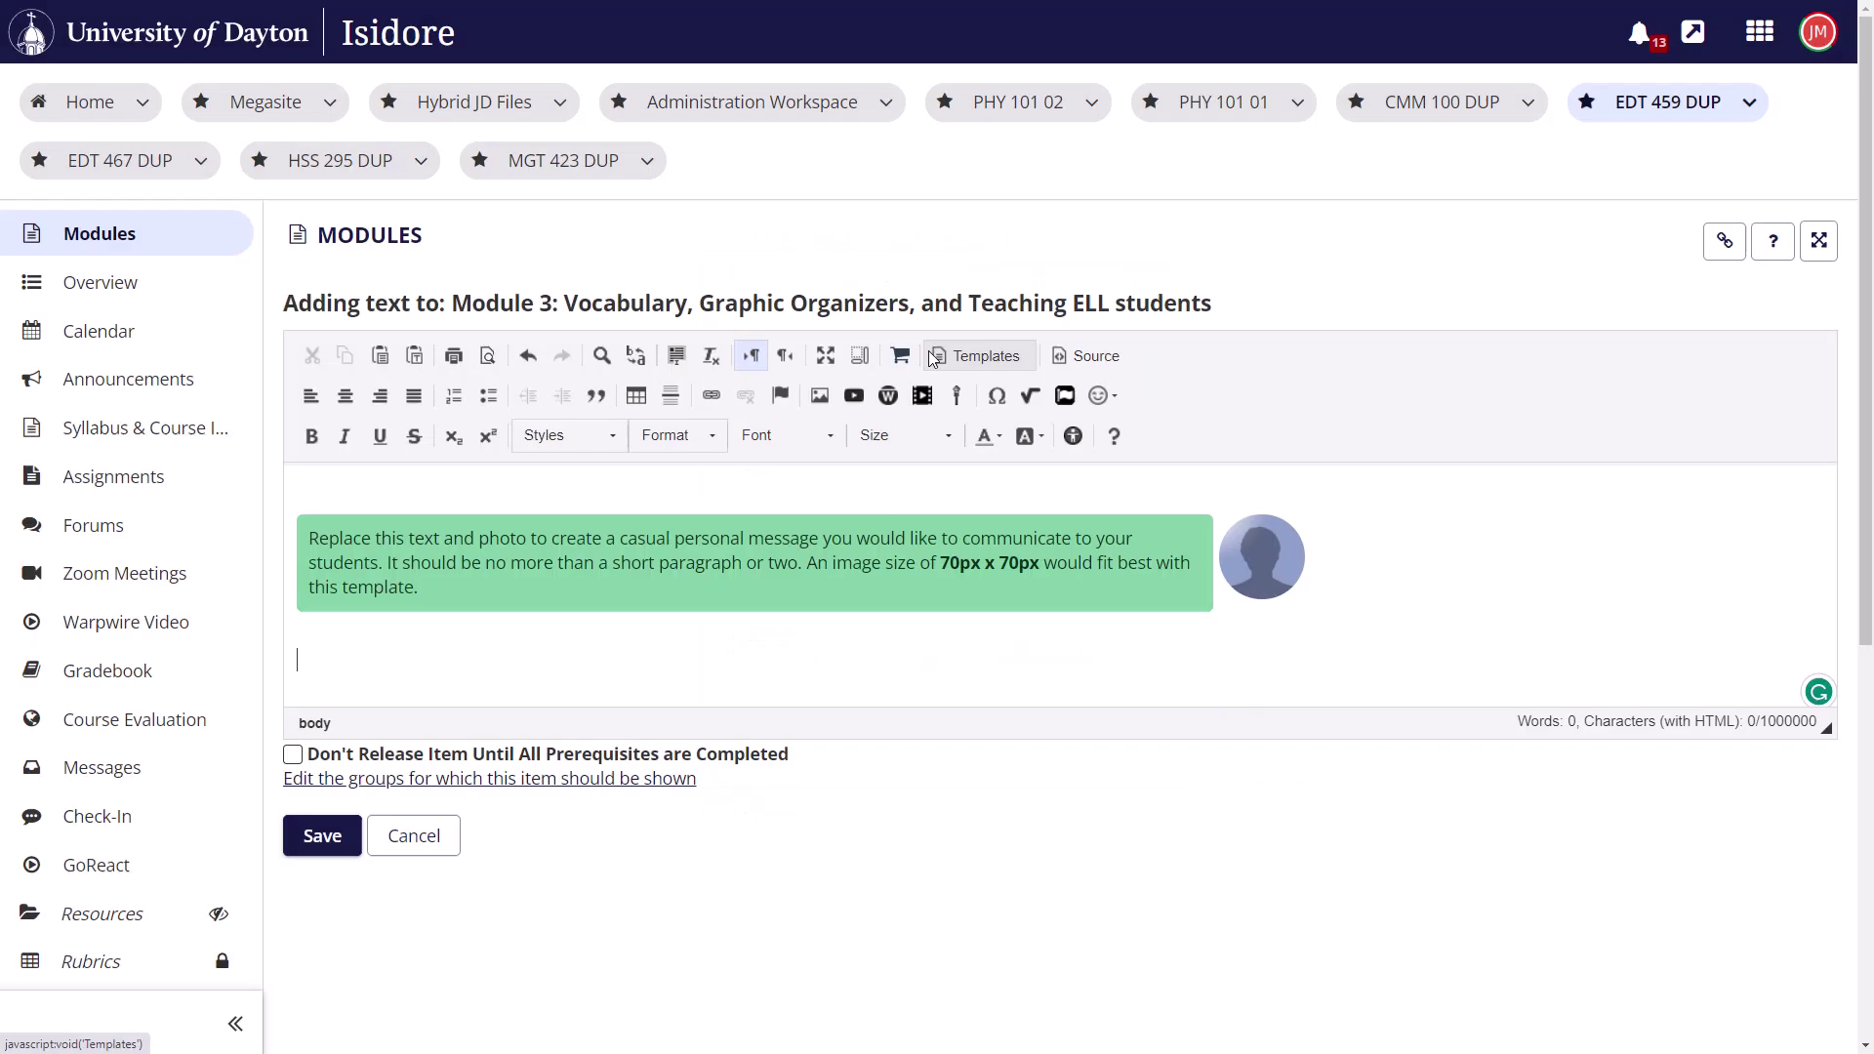
Step: Replace the placeholder portrait beside the message with the copied image URL ending in lede-1620061877.jpg, keeping the alternative text
triple_click(430, 563)
click(1290, 563)
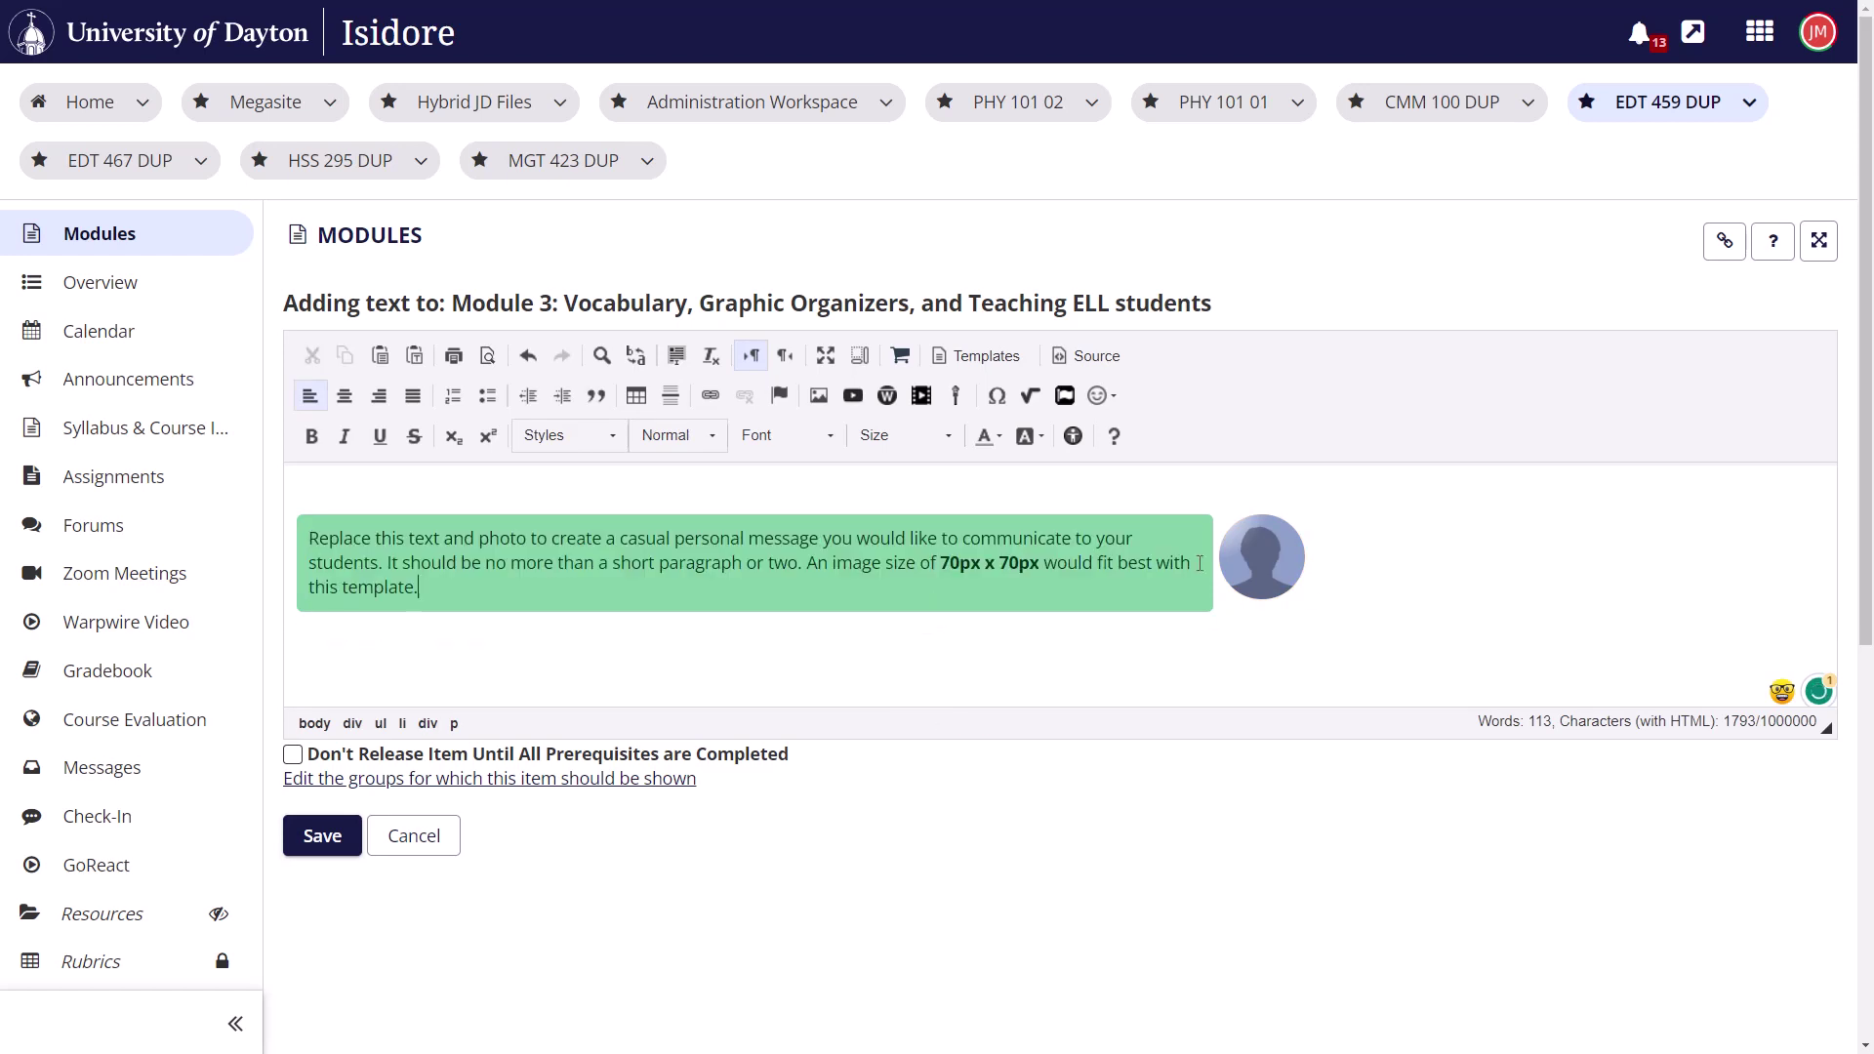
double_click(1286, 565)
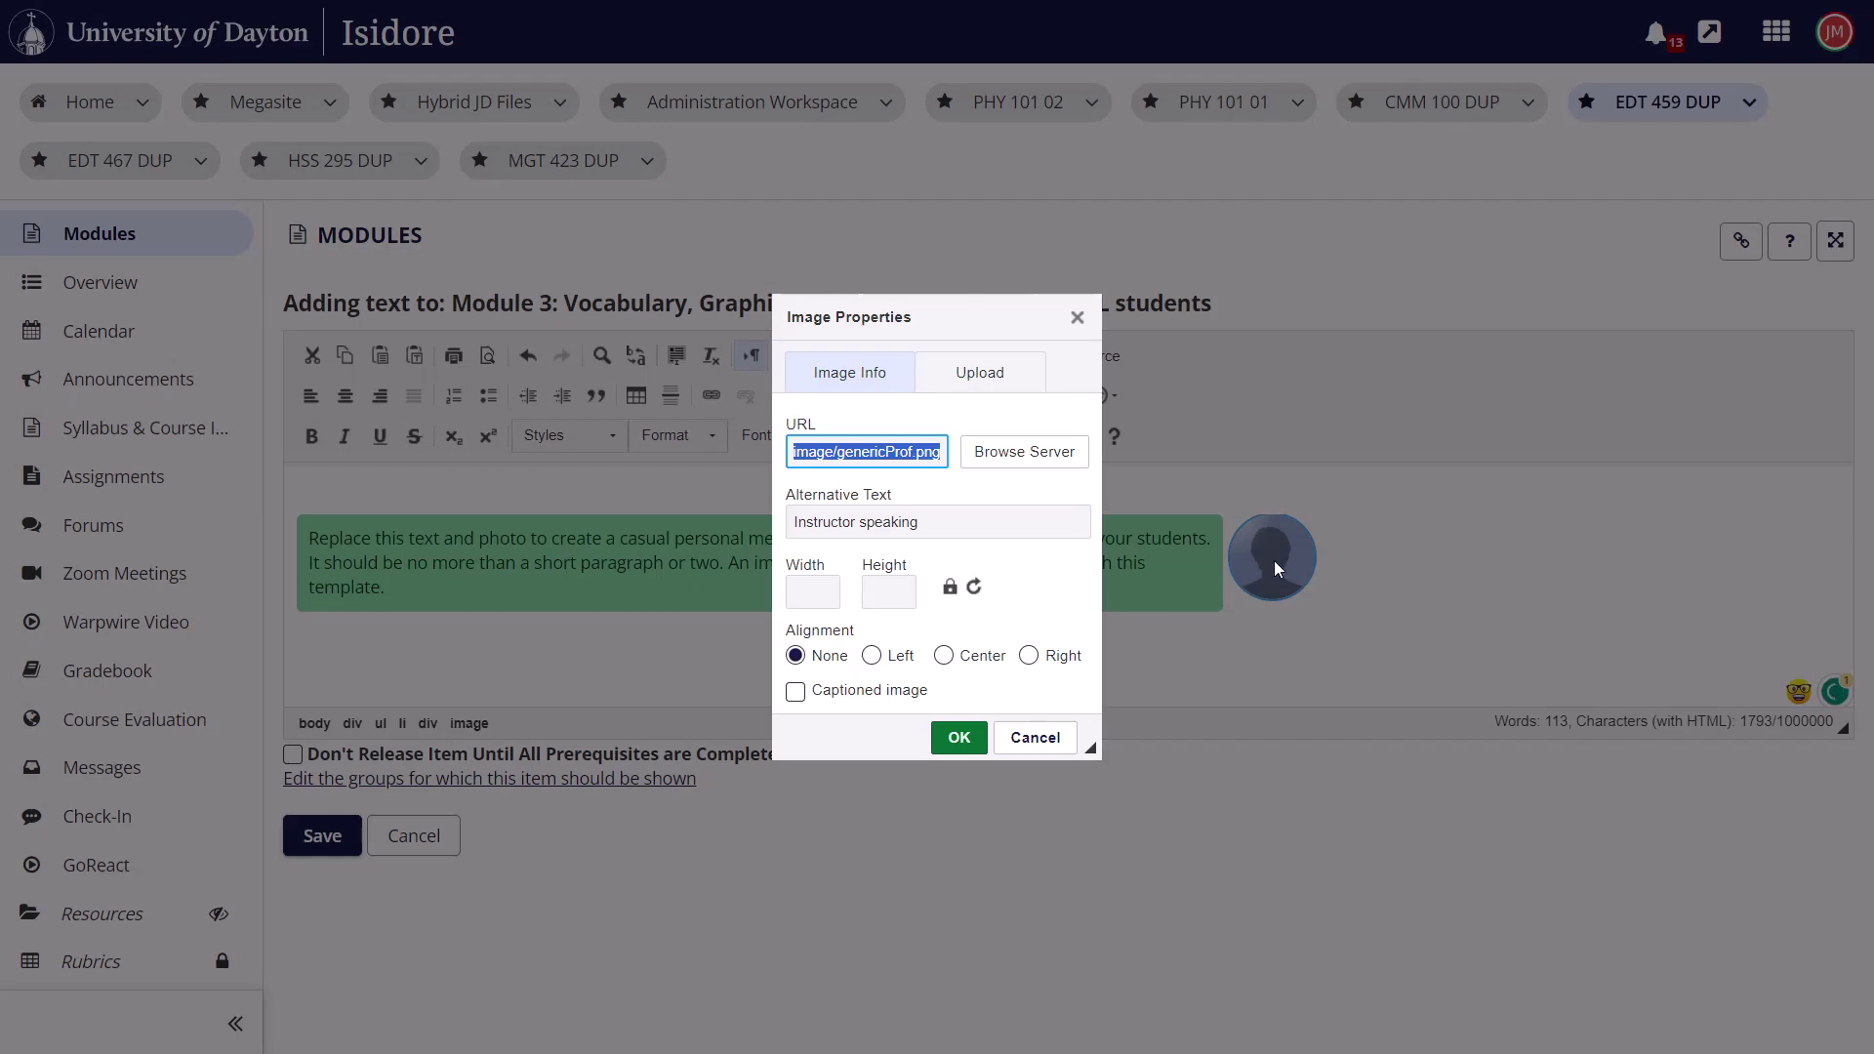
click(1024, 452)
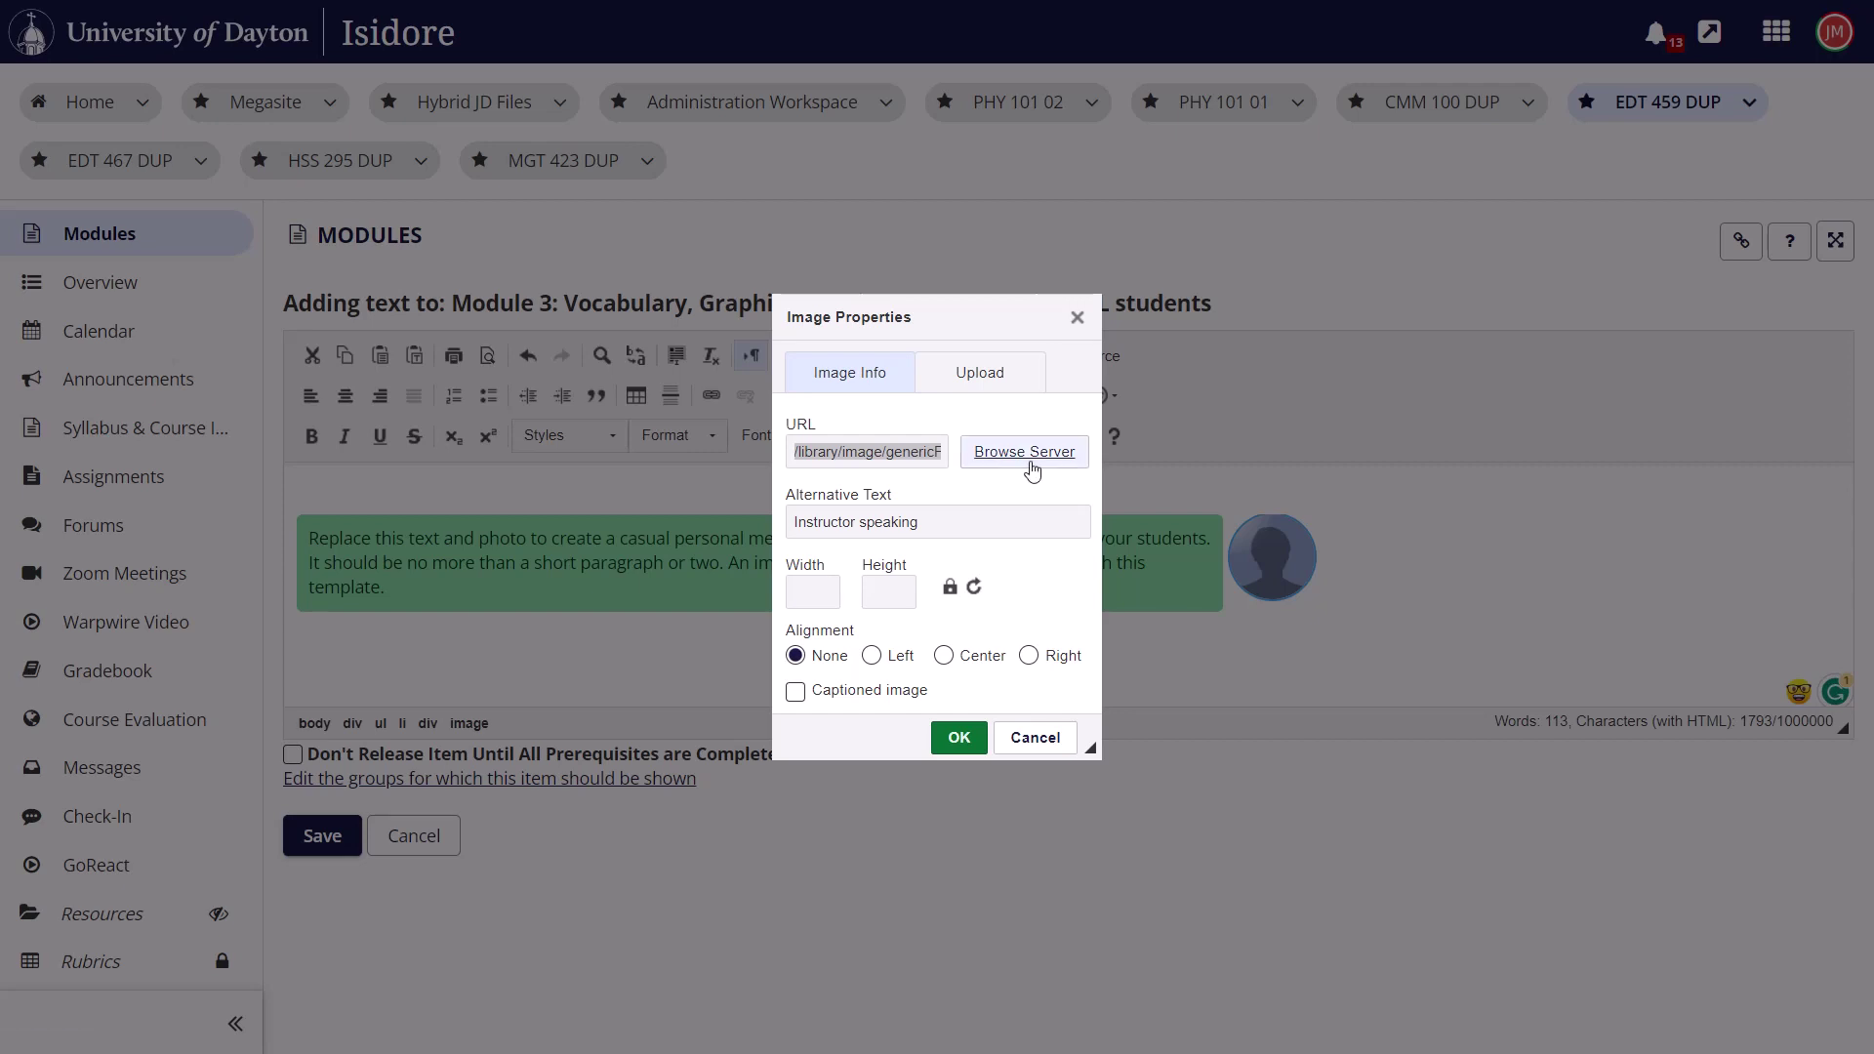
triple_click(874, 460)
key(ctrl+v)
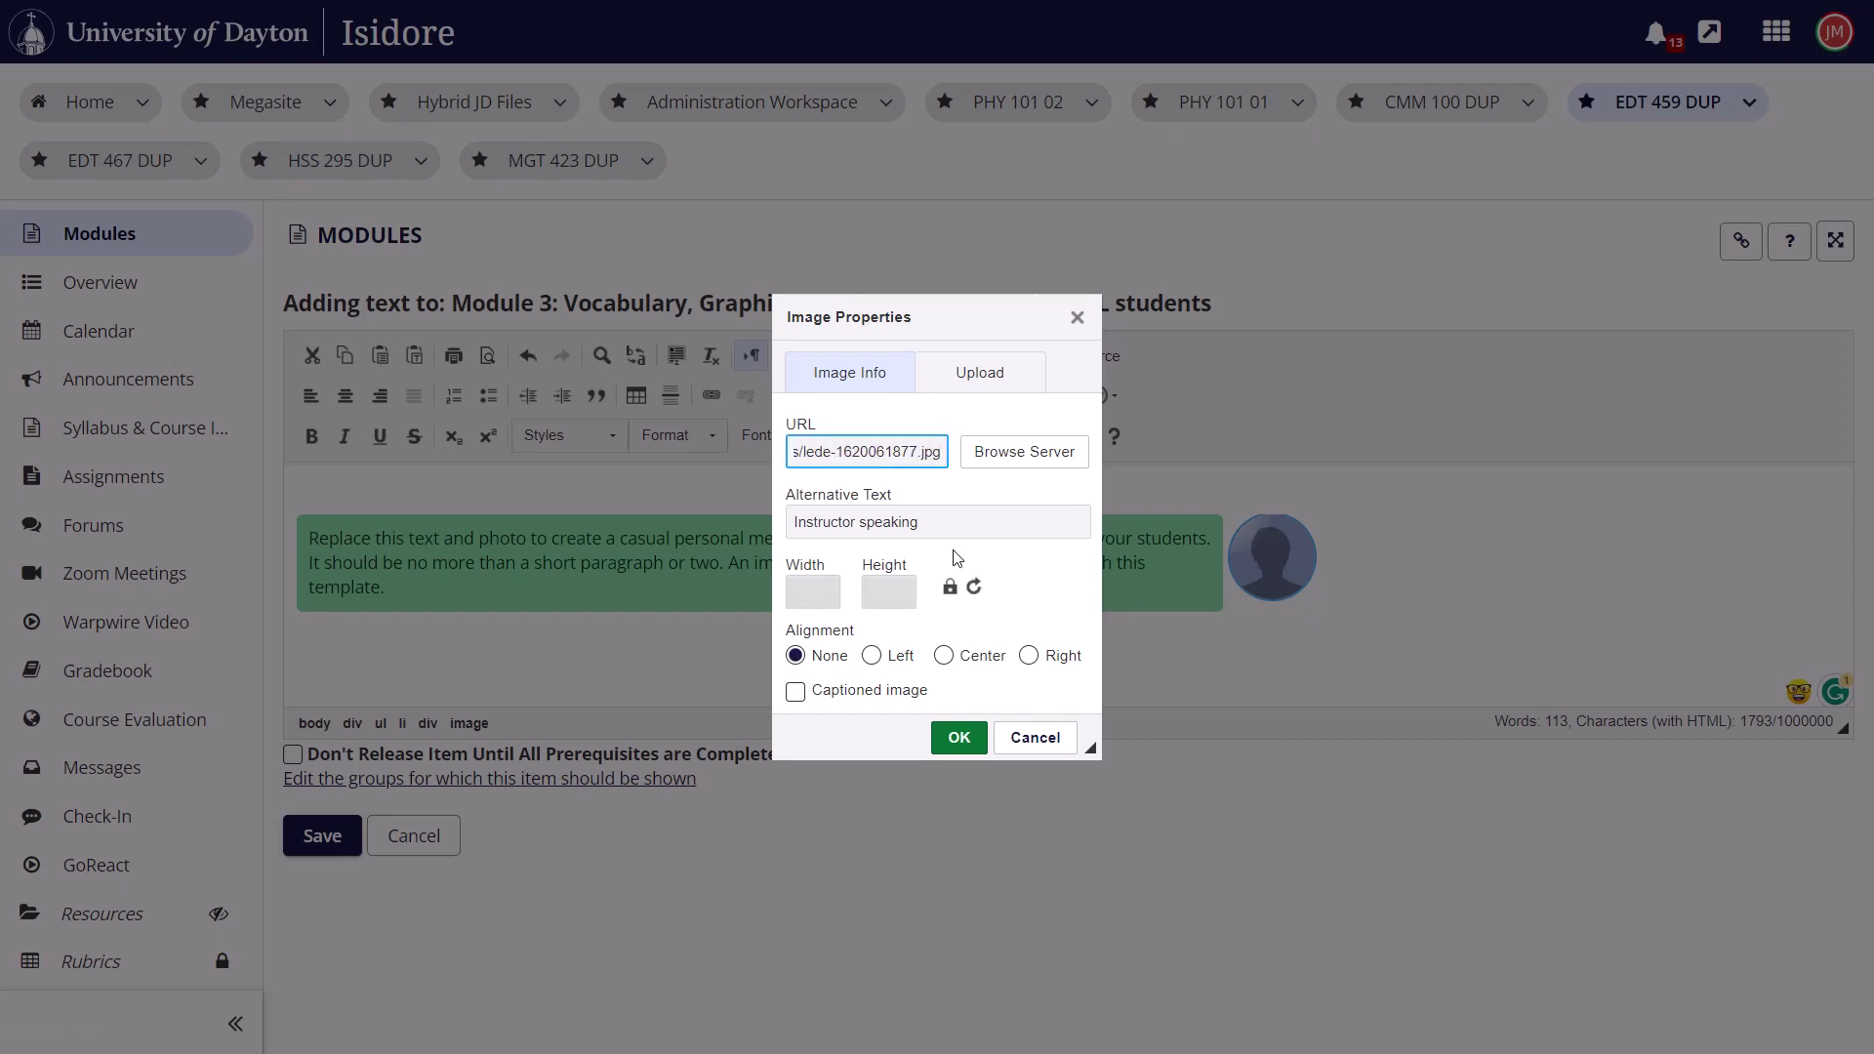
click(837, 526)
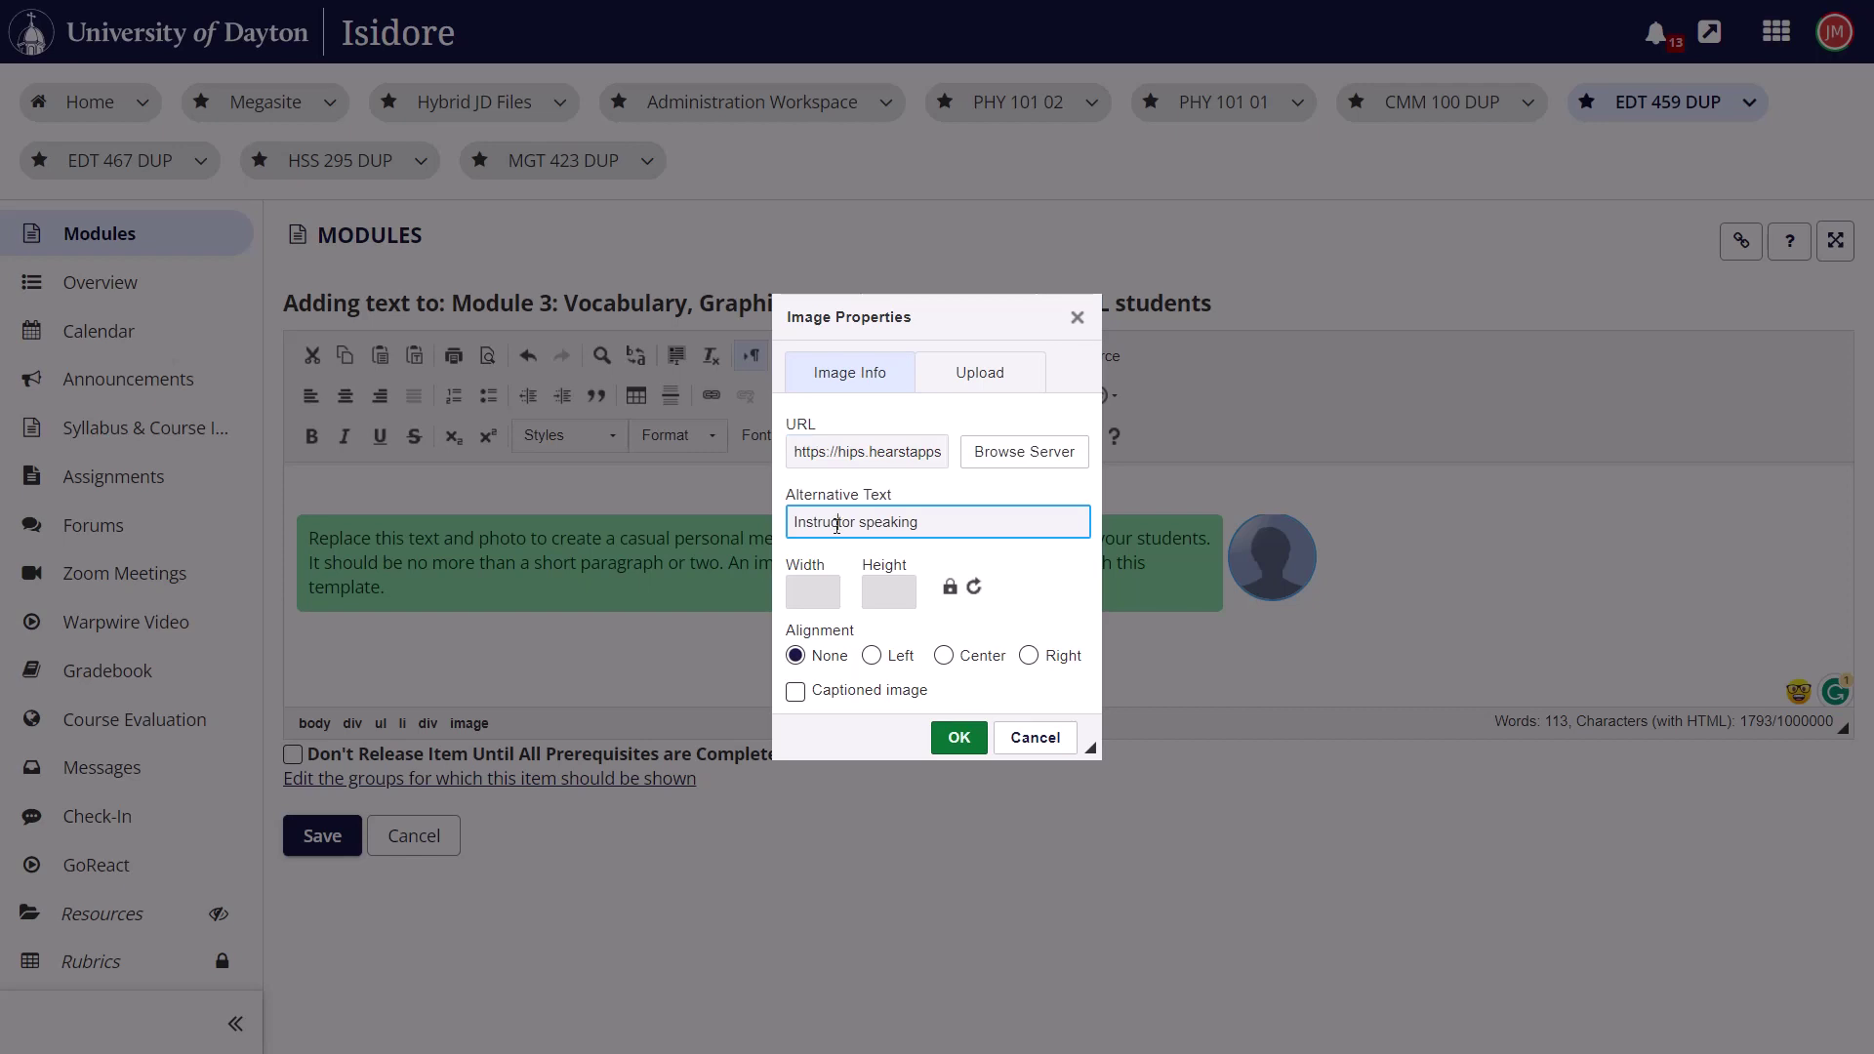
click(959, 738)
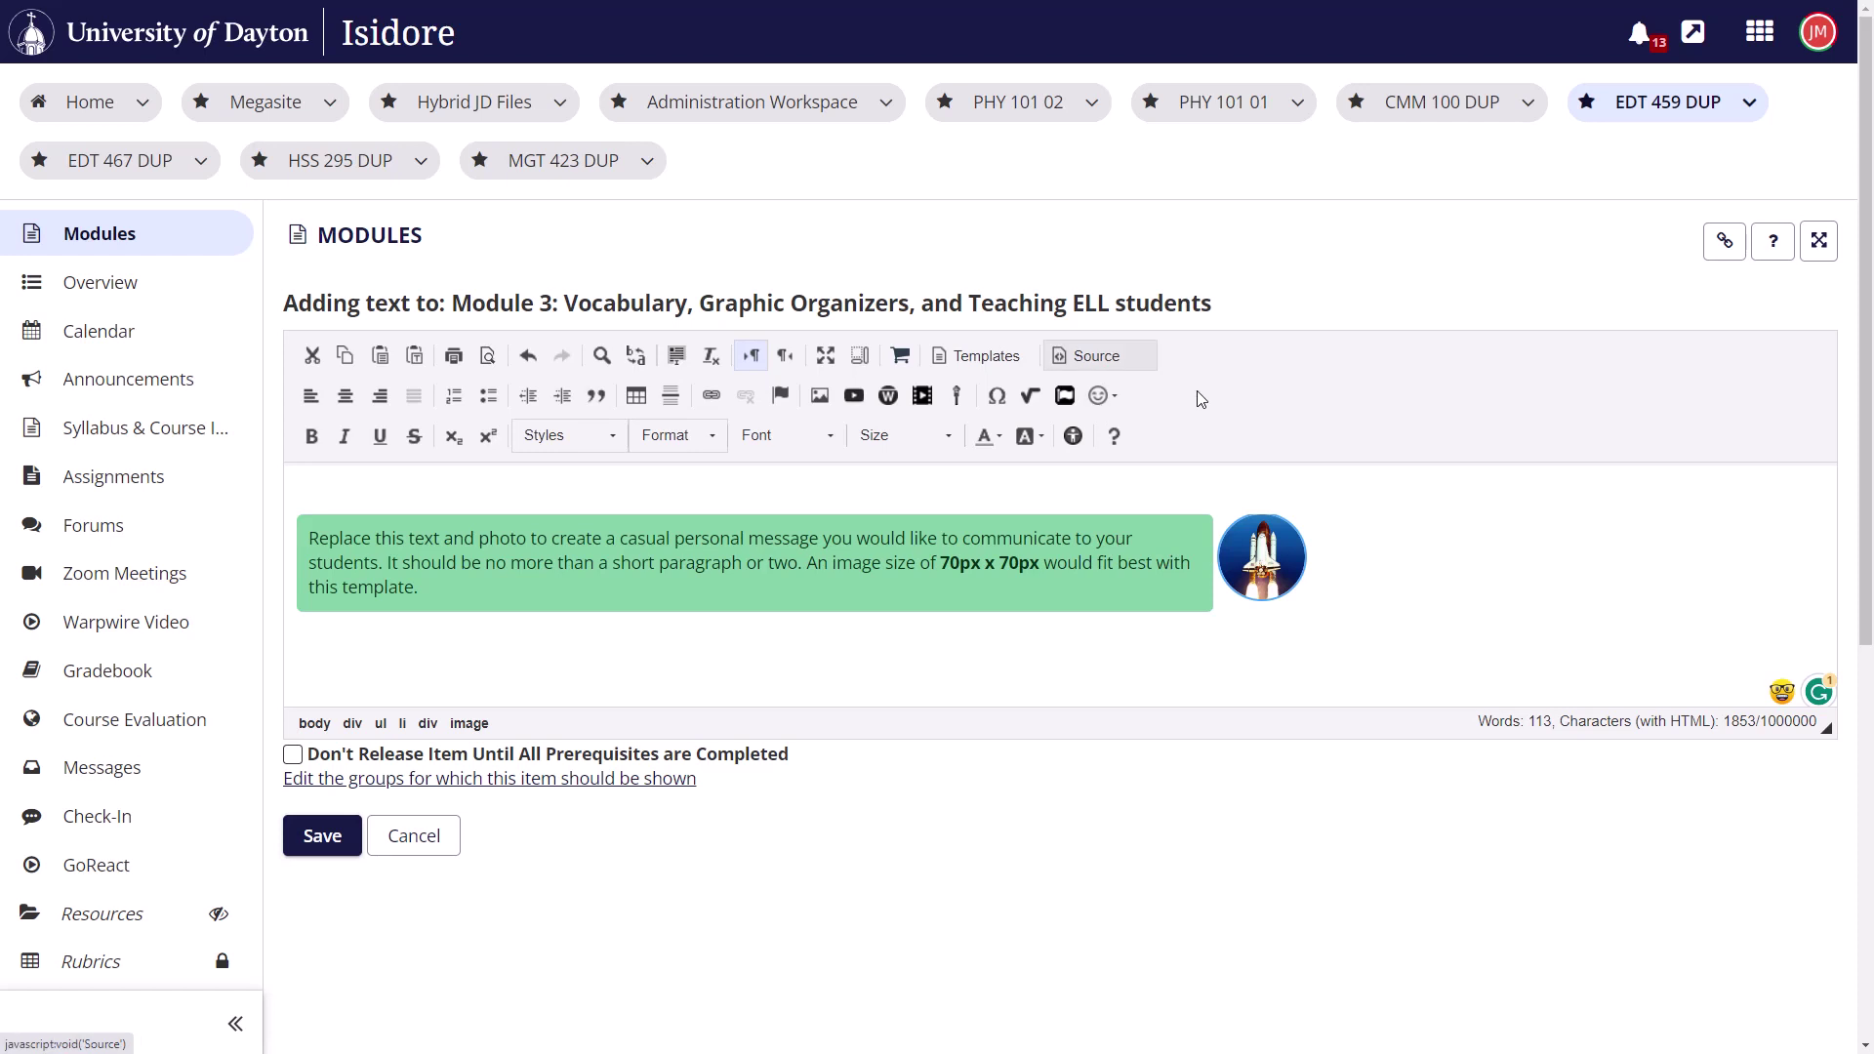
Step: Enlarge the editing area and show the HTML source at the insight-section markup
drag(1824, 728, 1828, 896)
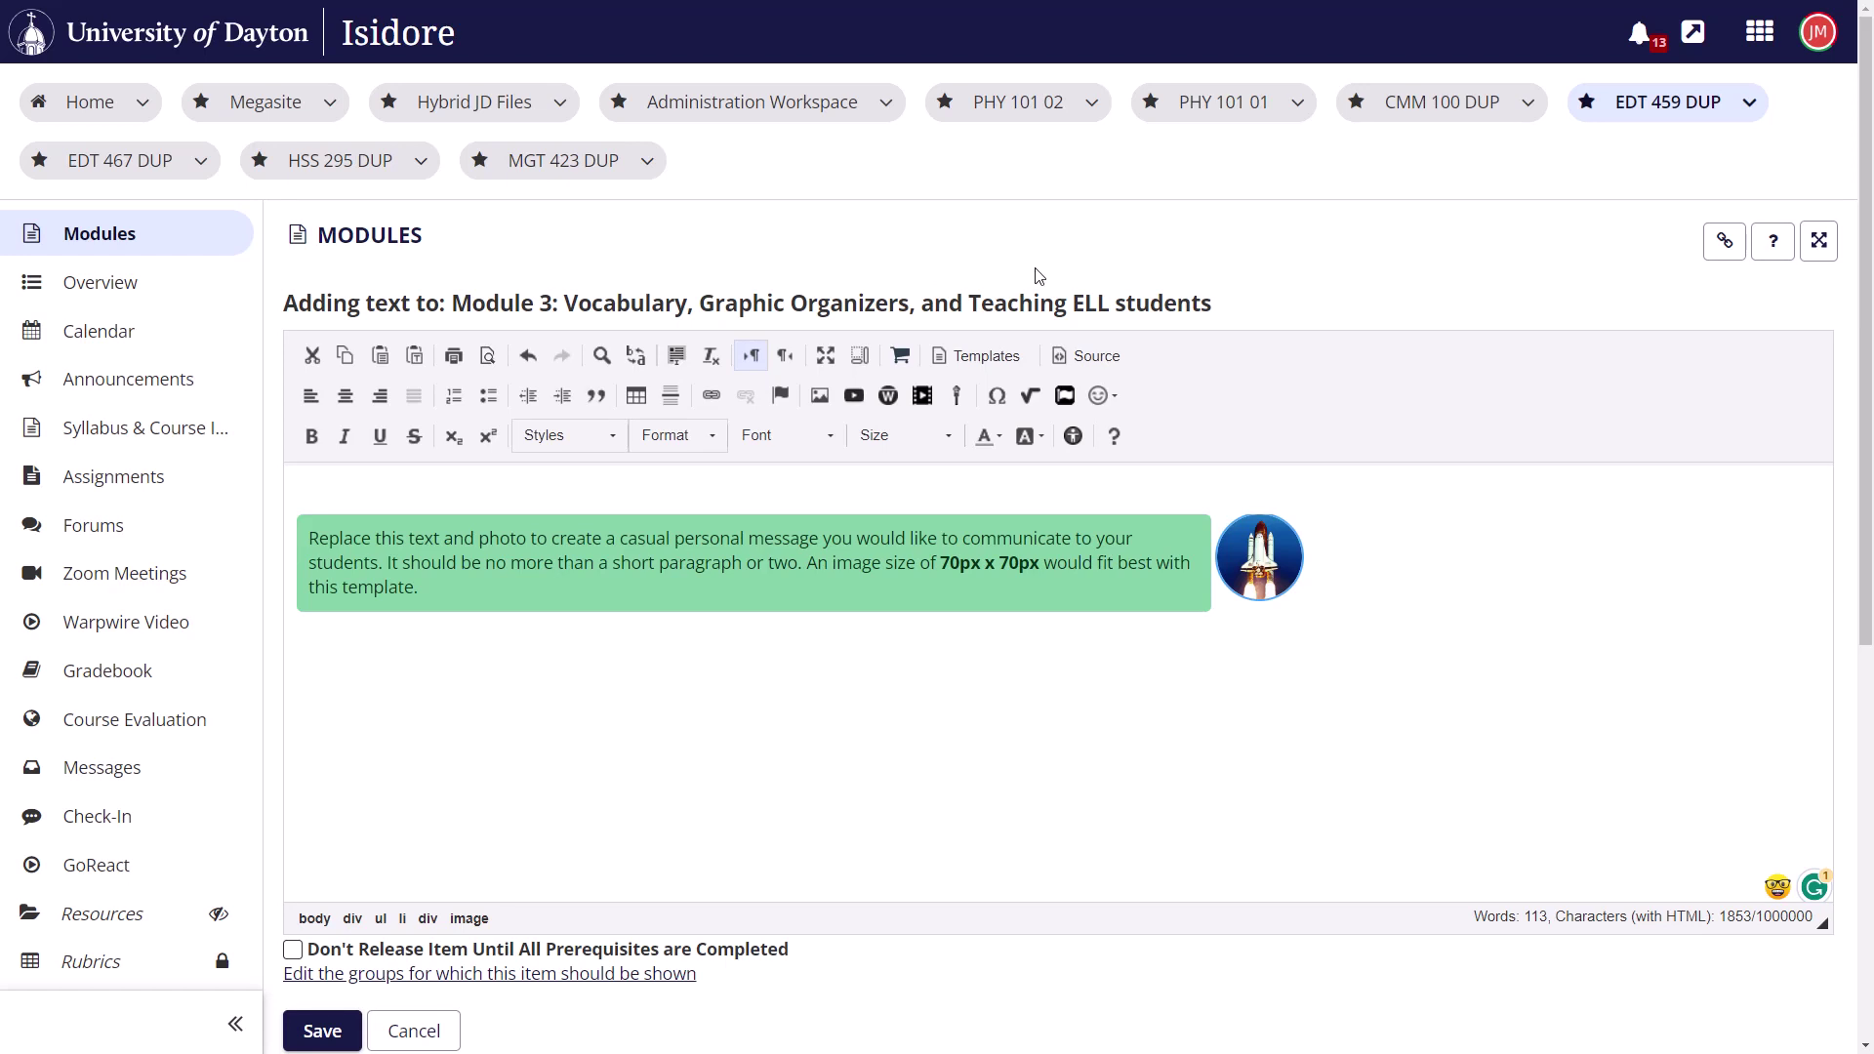
click(1096, 357)
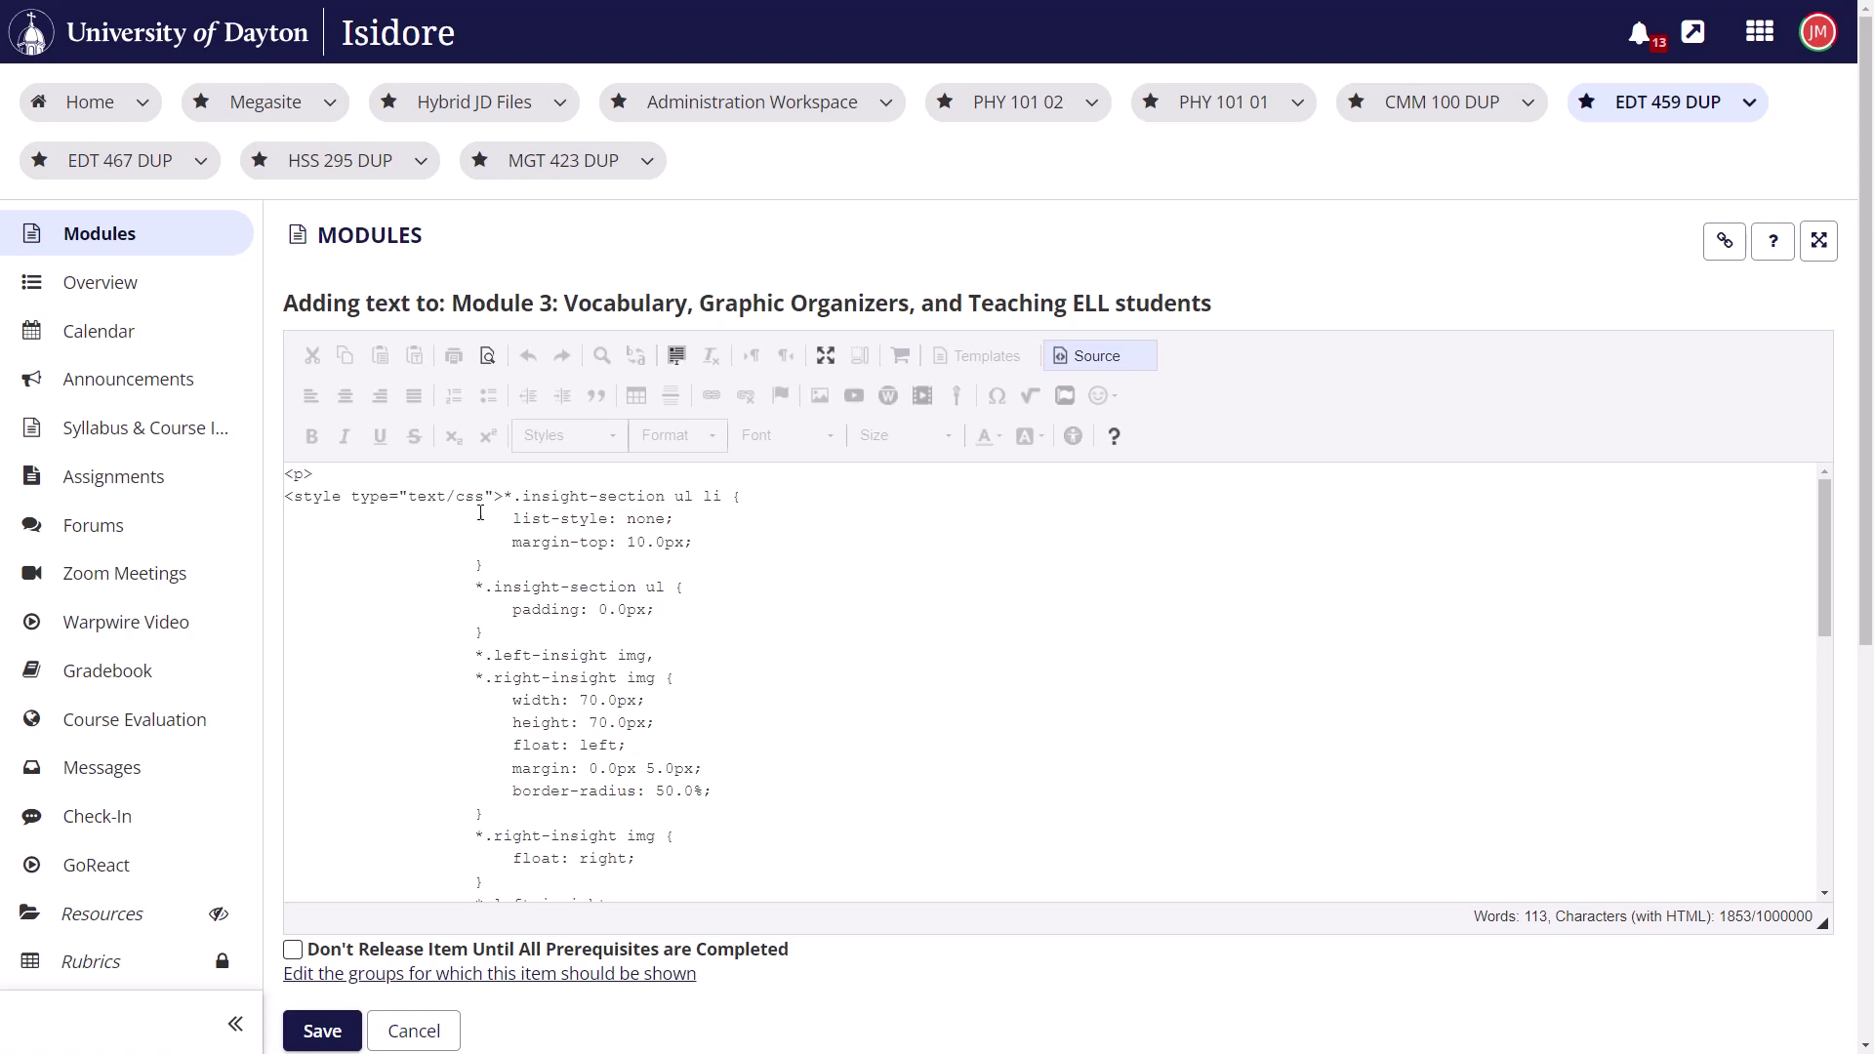
scroll(480, 513, down, 10)
scroll(796, 632, down, 1)
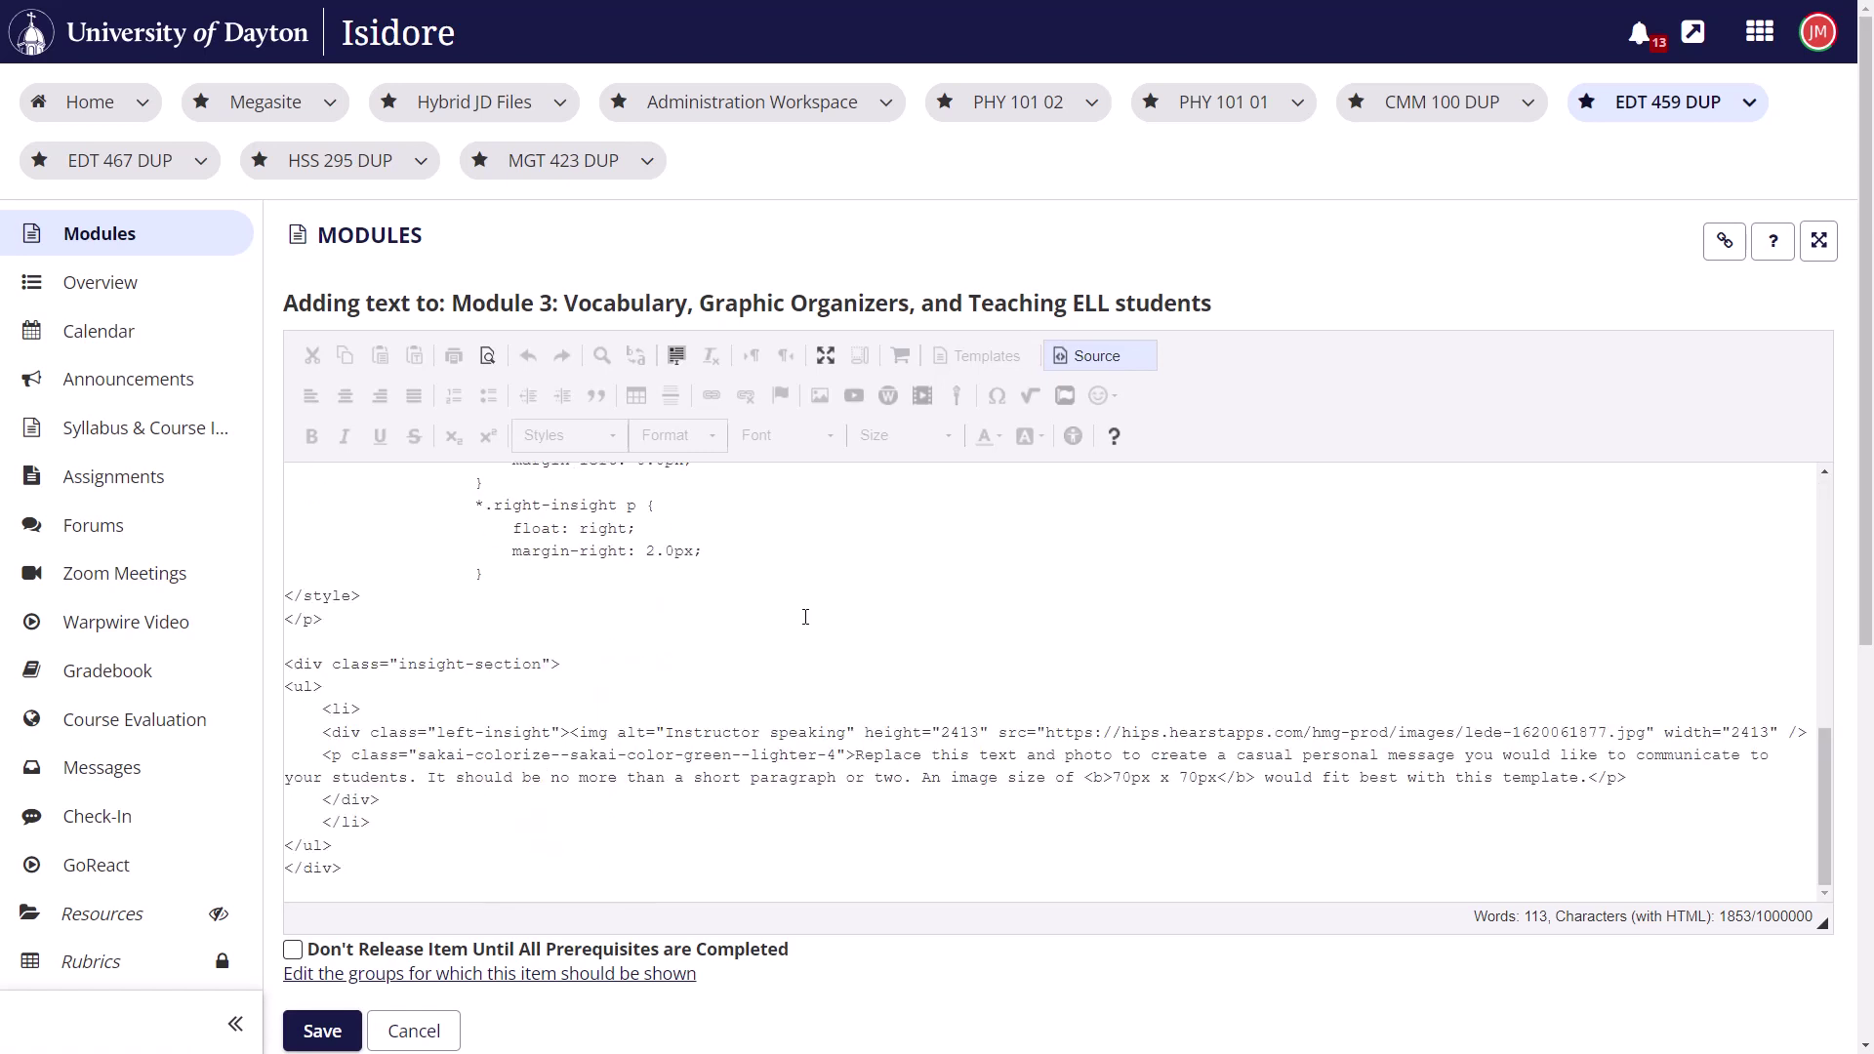
drag(665, 732, 846, 735)
click(845, 735)
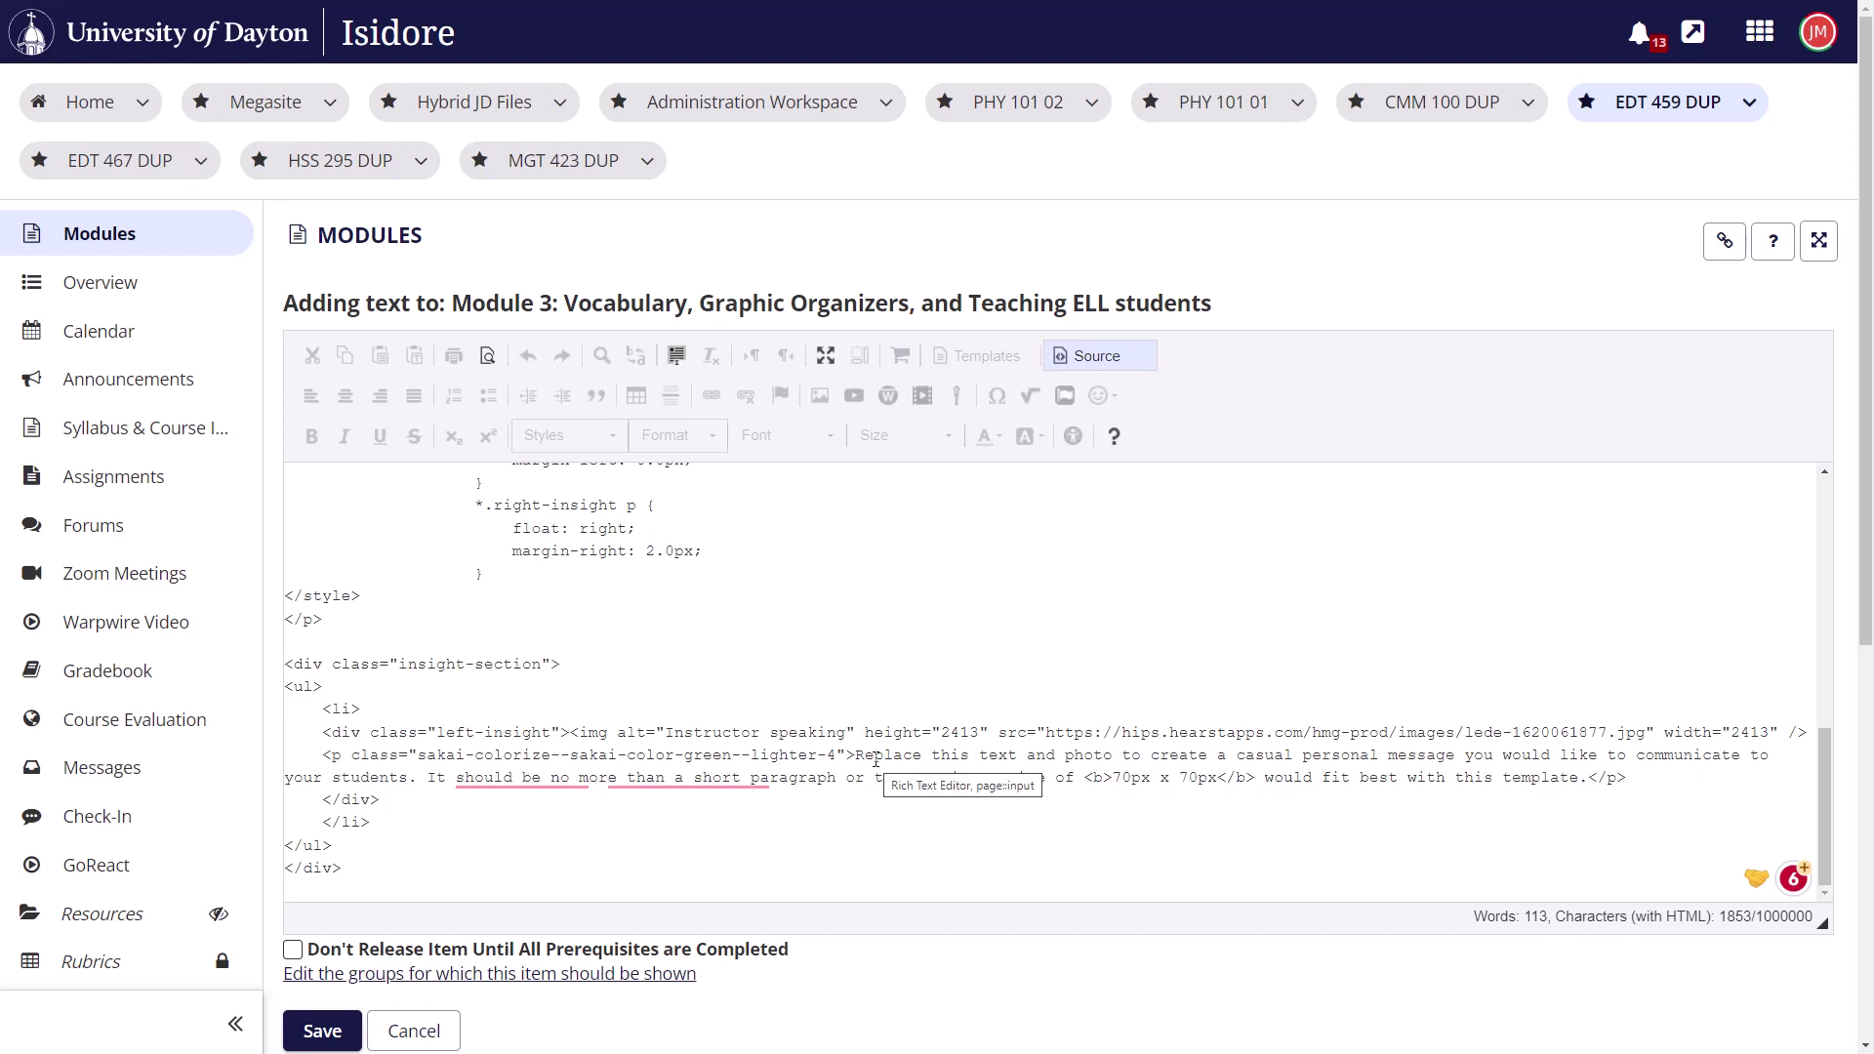
Step: Change the colour name in the message paragraph's sakai-color class to blue and return to the rendered view
mouse_move(715, 771)
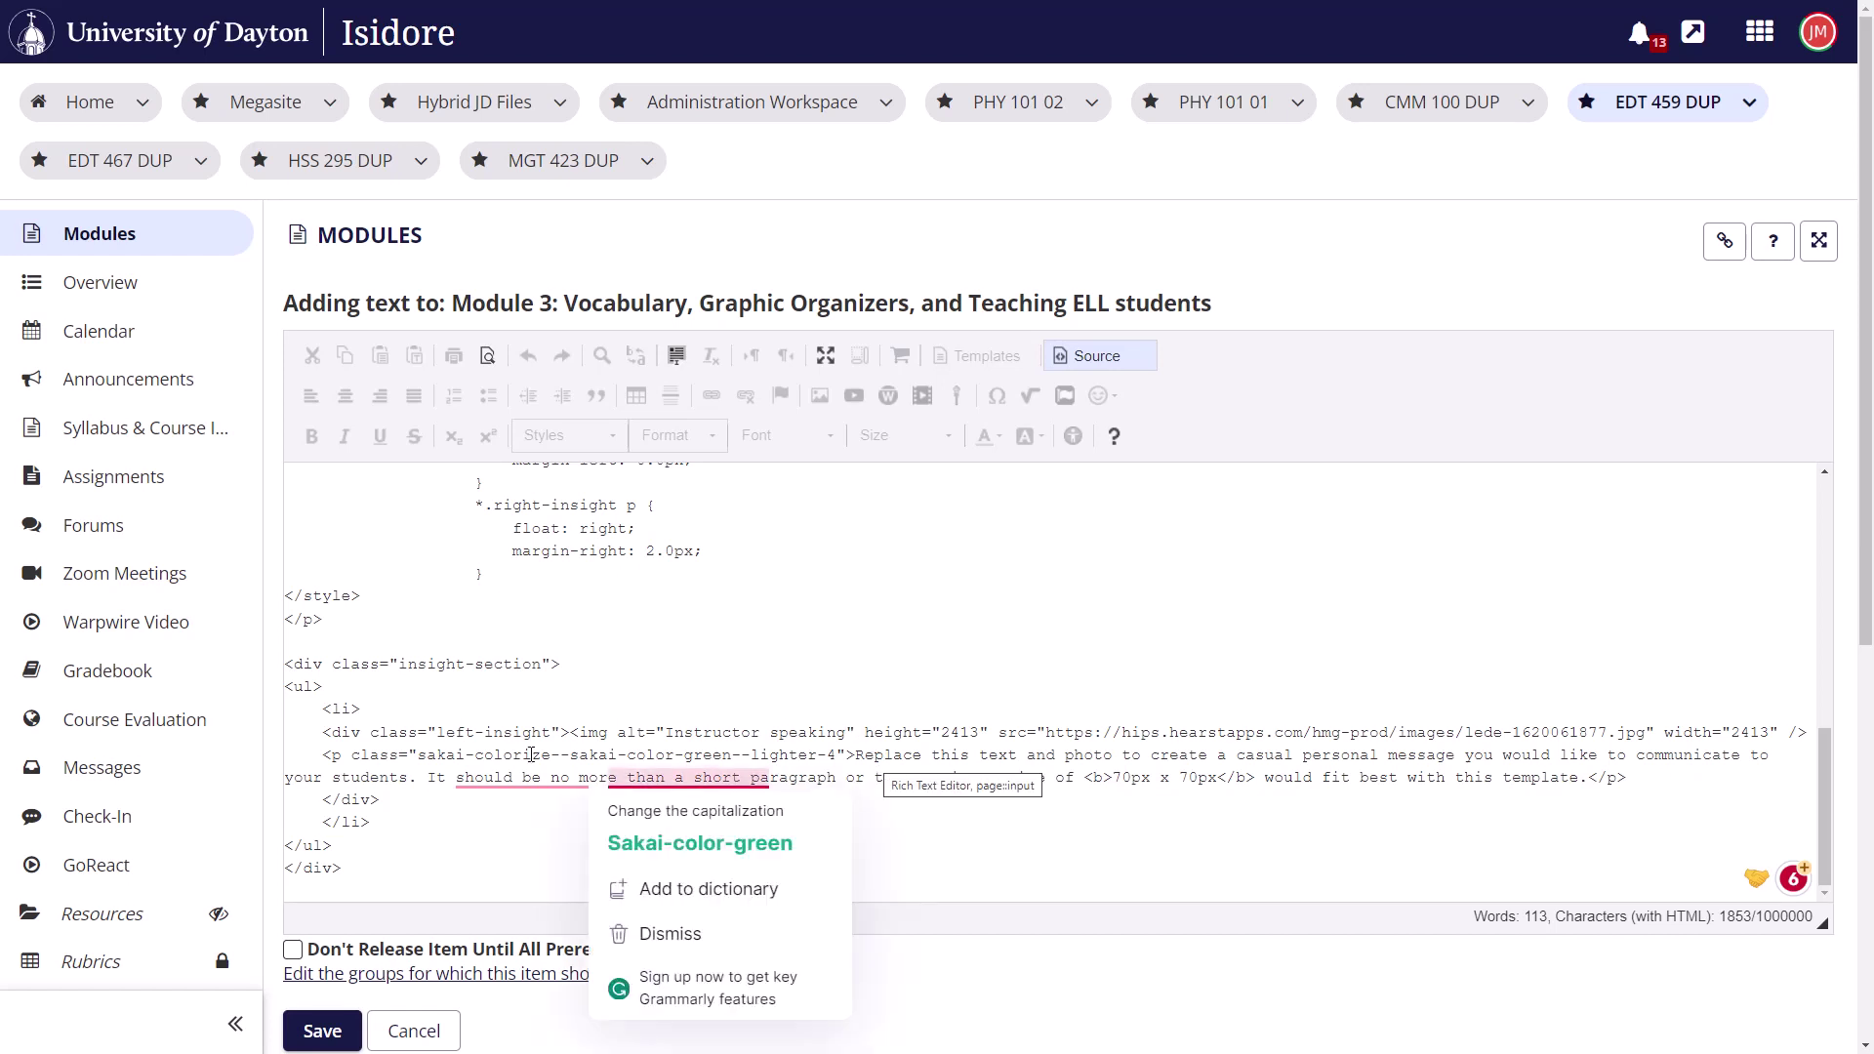
drag(684, 755, 735, 755)
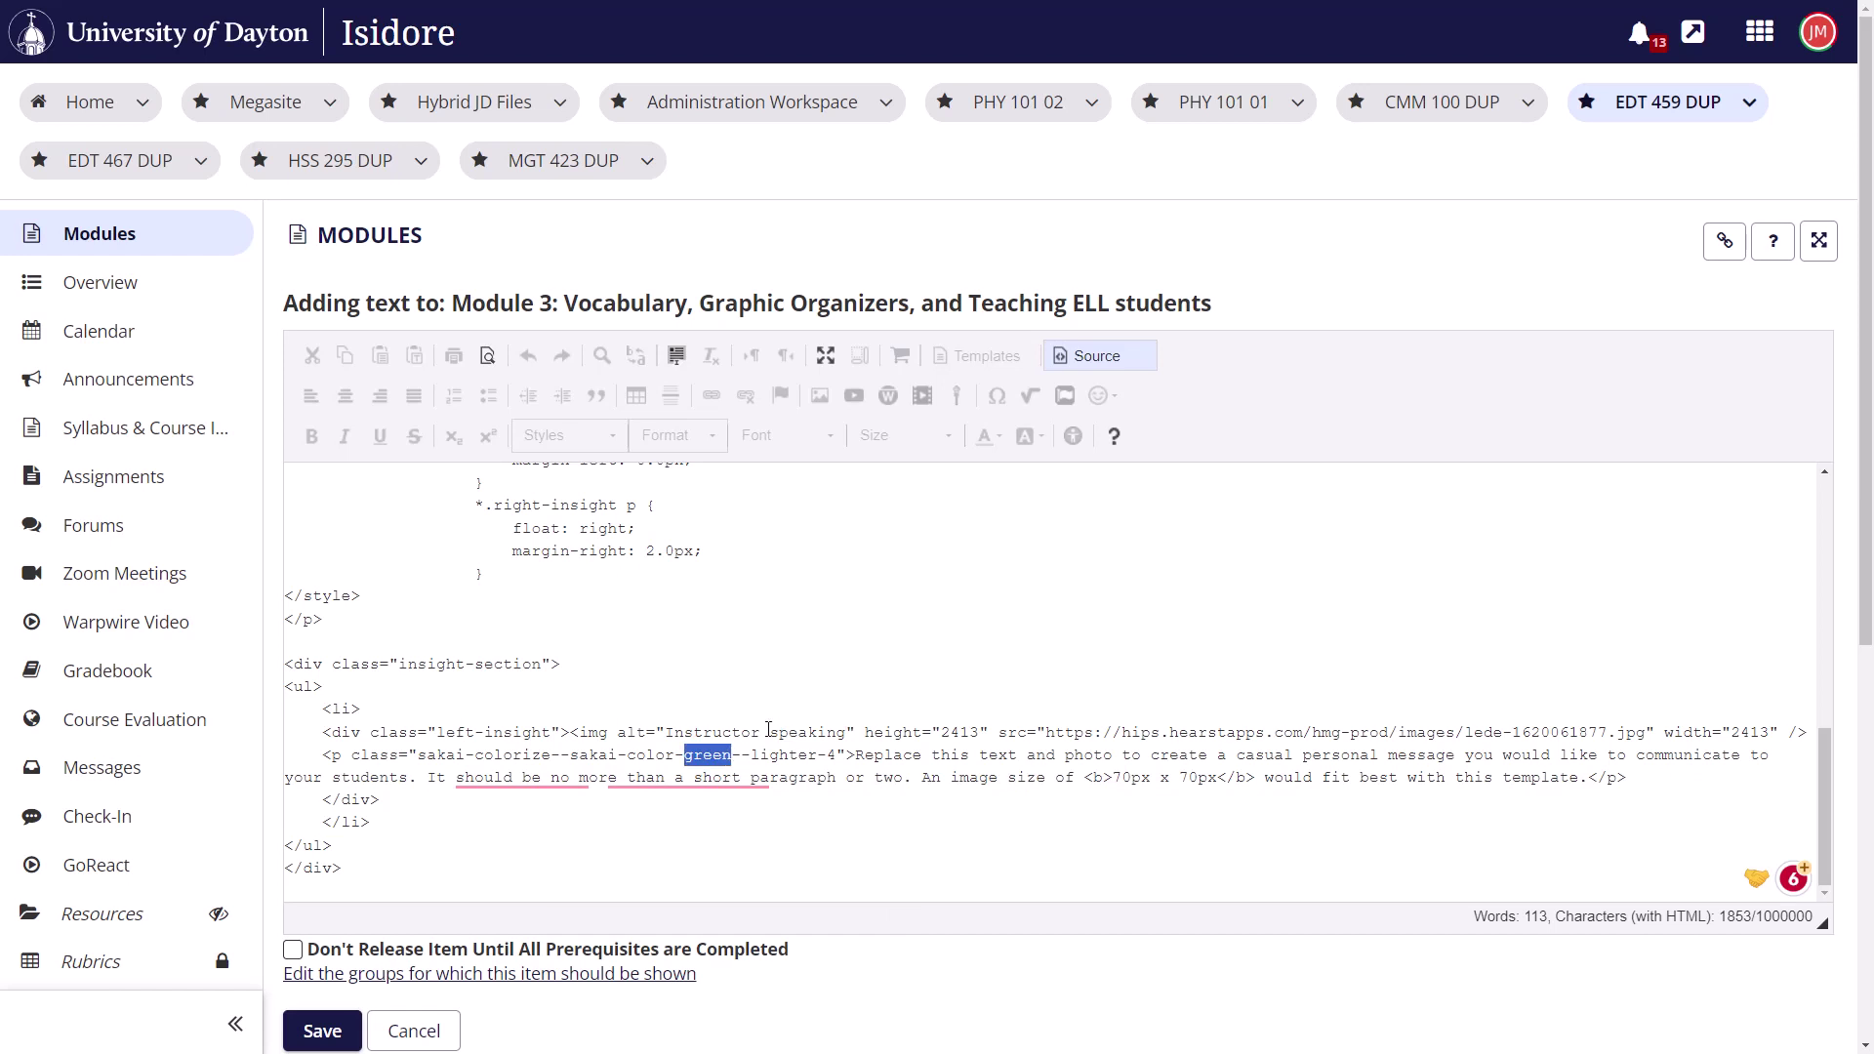
click(724, 757)
drag(733, 757, 687, 758)
text(blue)
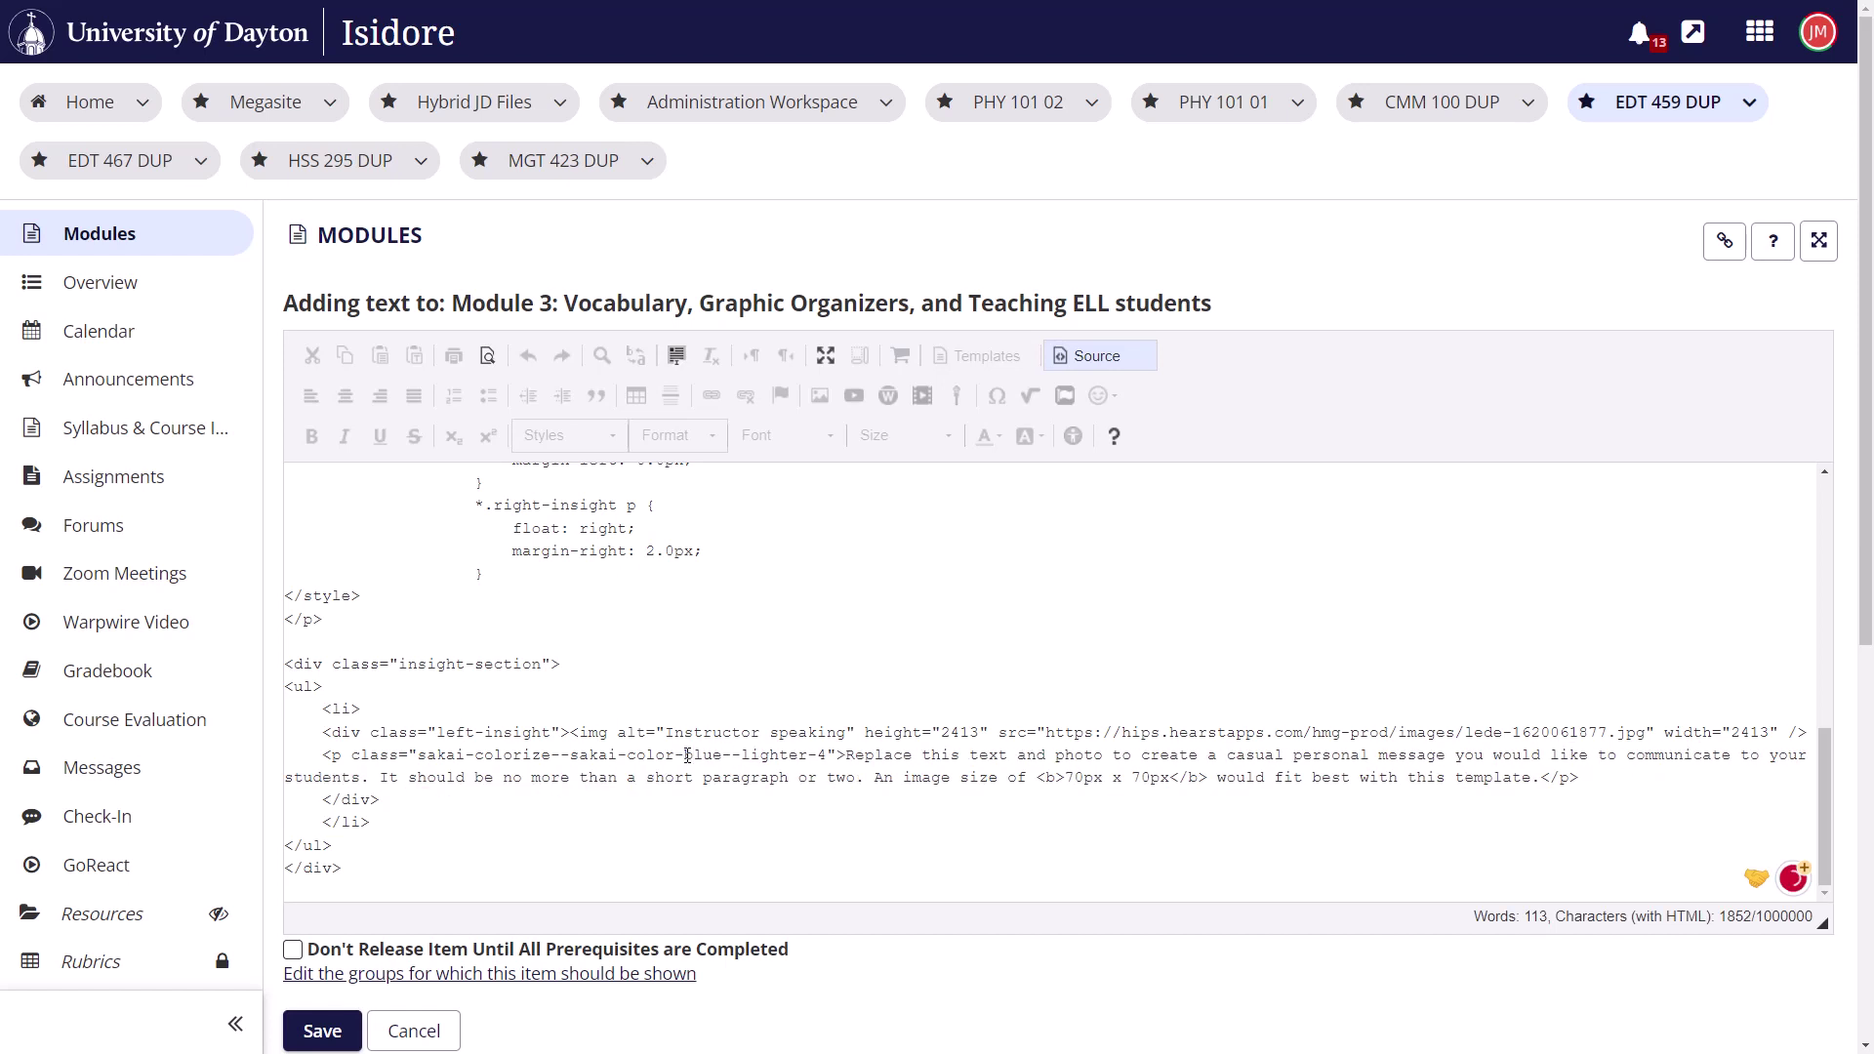
click(1127, 355)
click(1127, 356)
click(1126, 357)
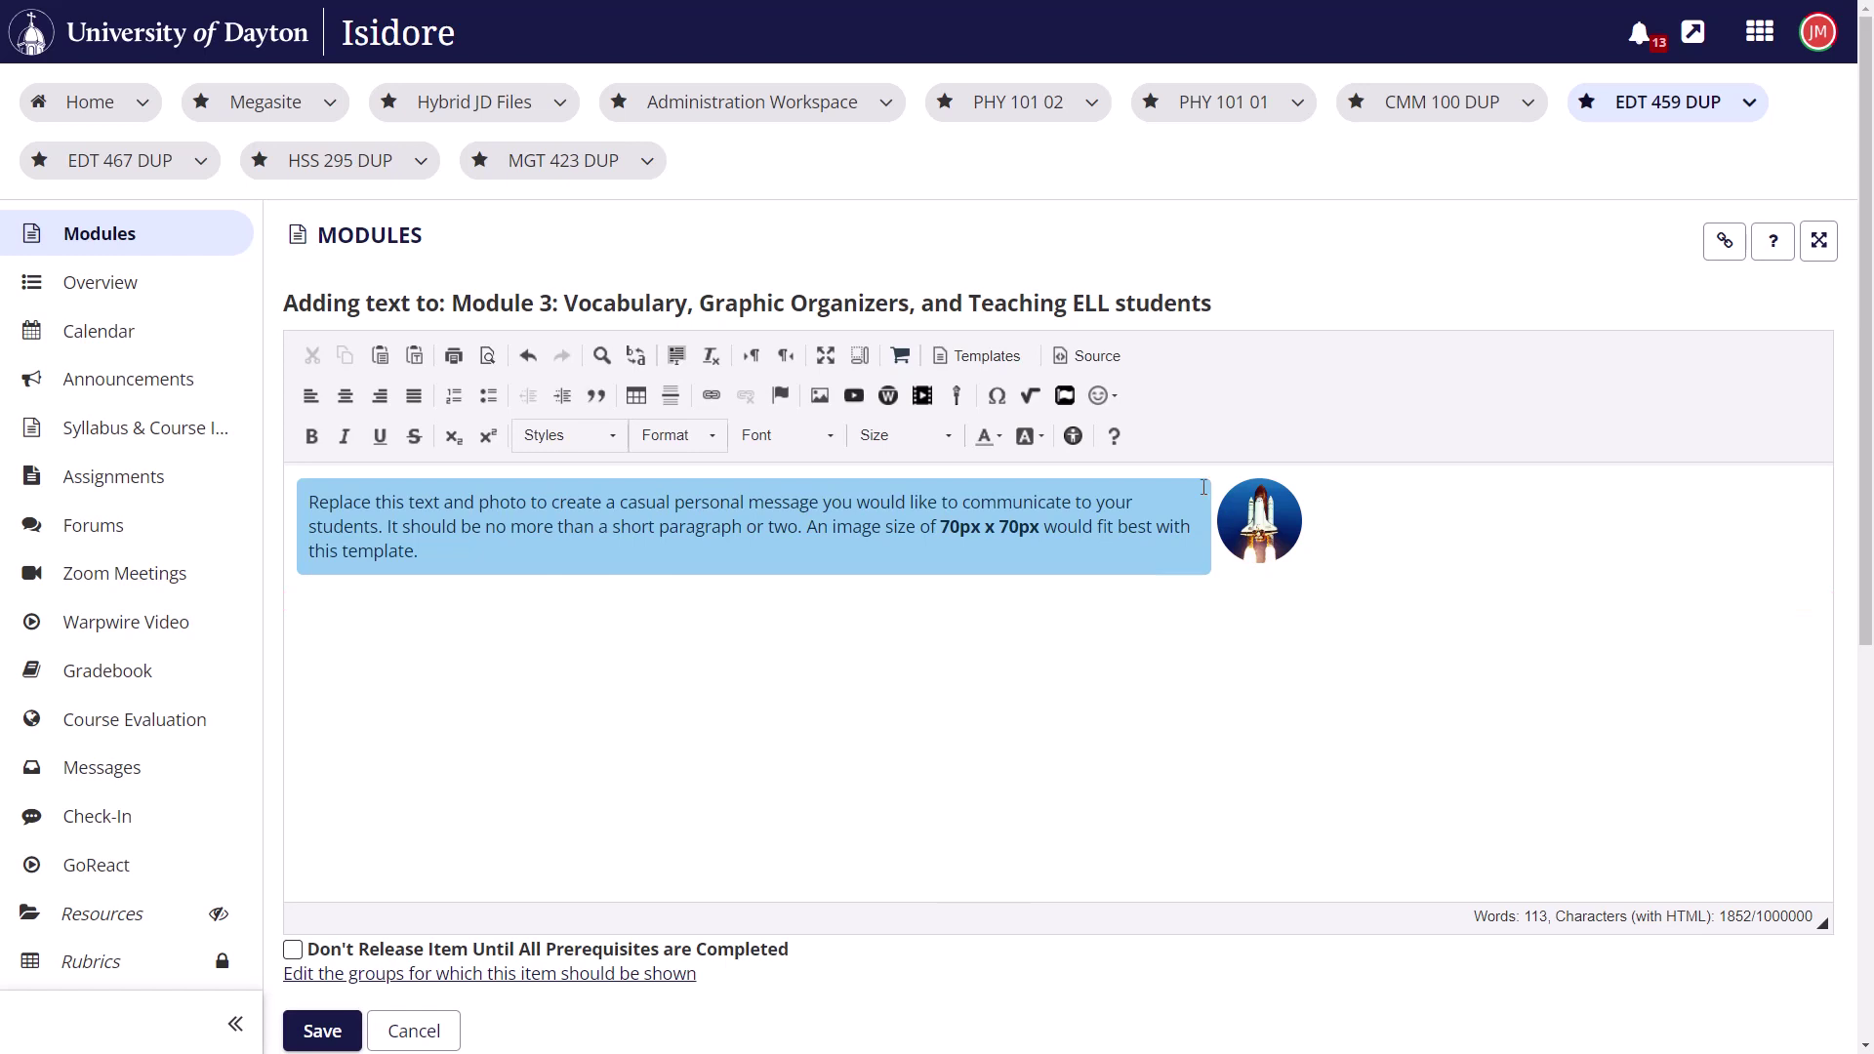
Step: In the HTML source, change the message paragraph's shade to darker, then preview the message box
click(1134, 354)
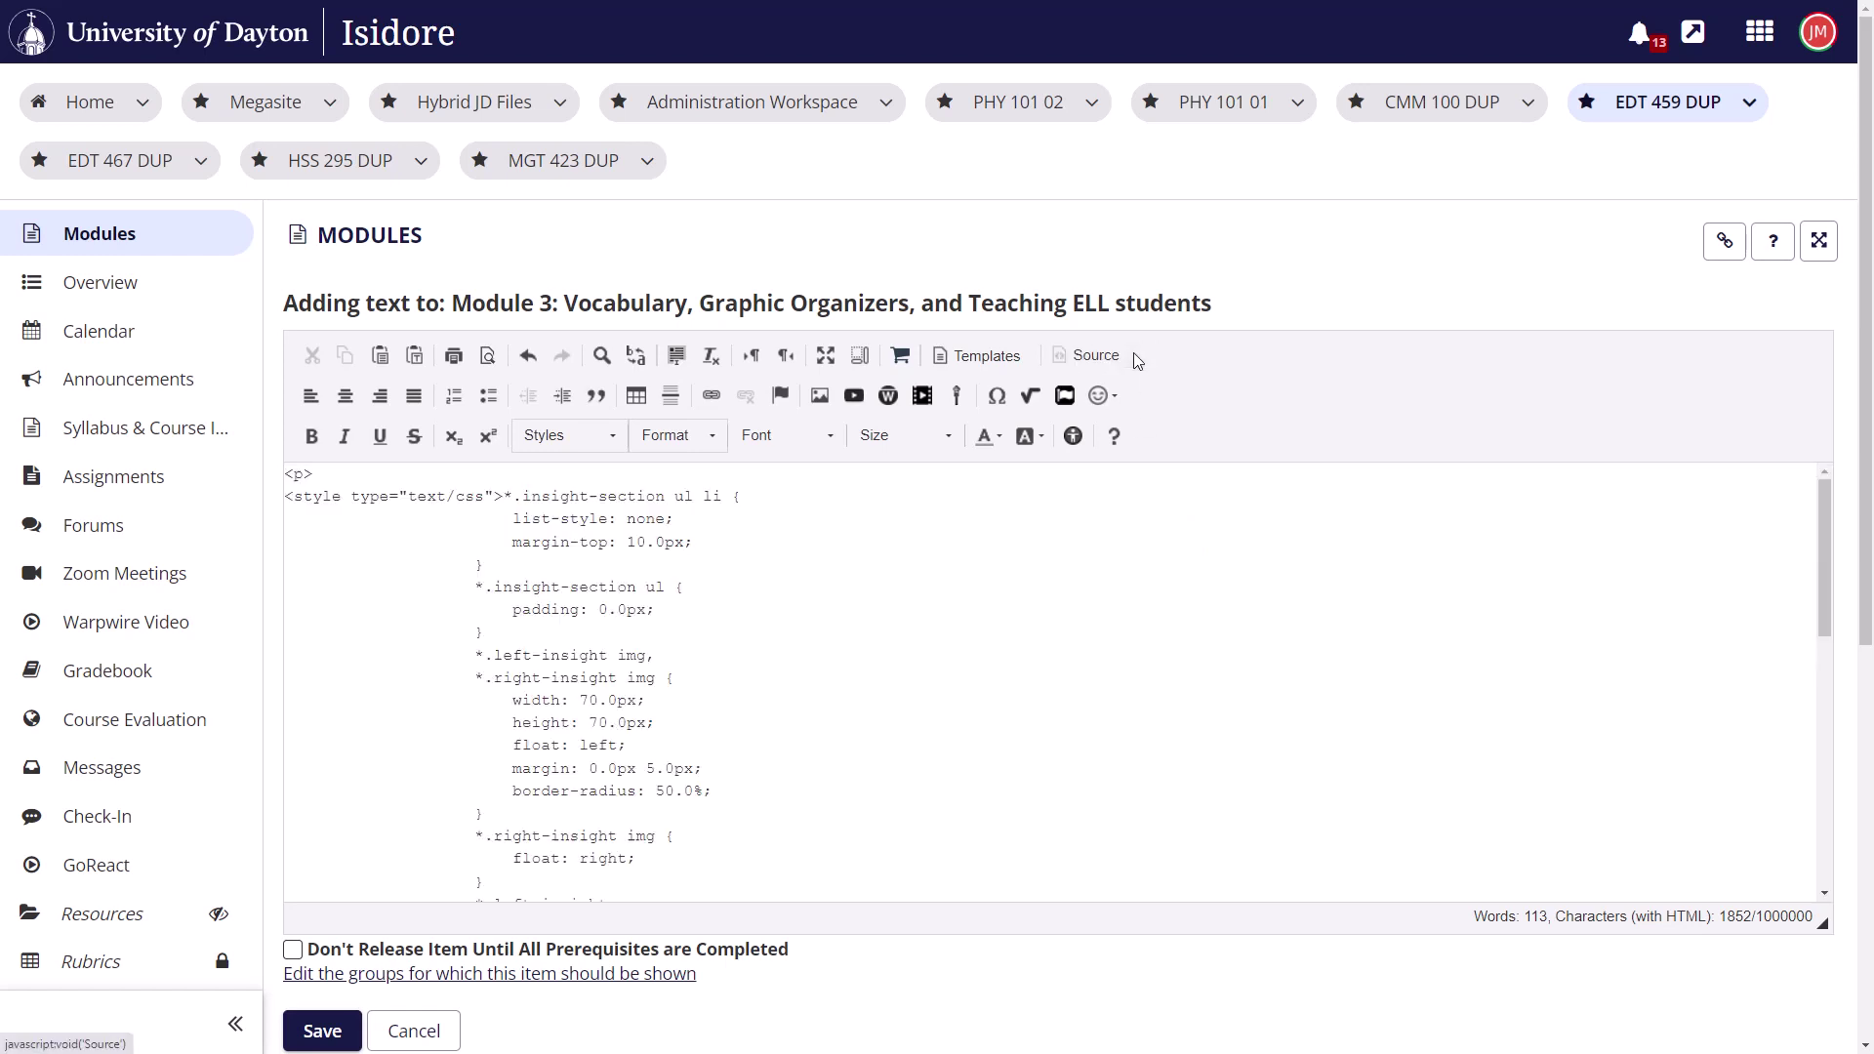
scroll(1068, 700, down, 5)
scroll(1068, 701, down, 3)
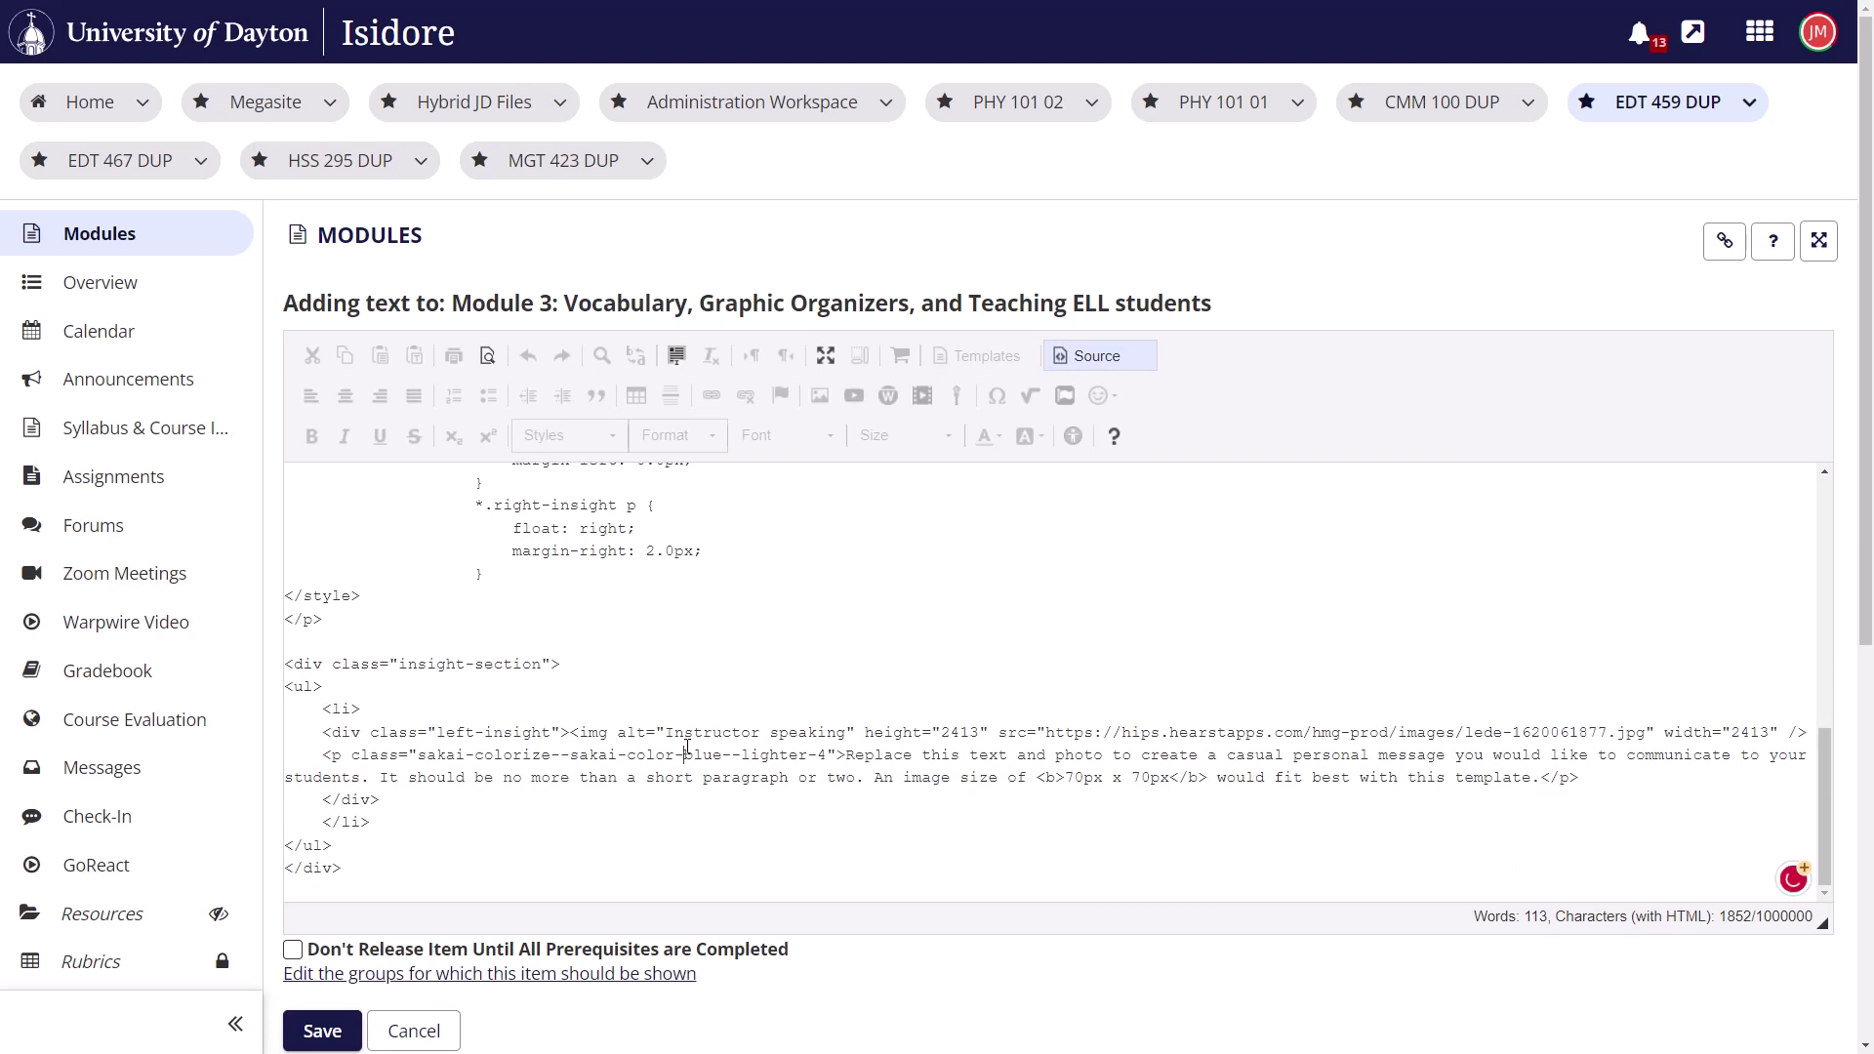
drag(741, 754, 807, 750)
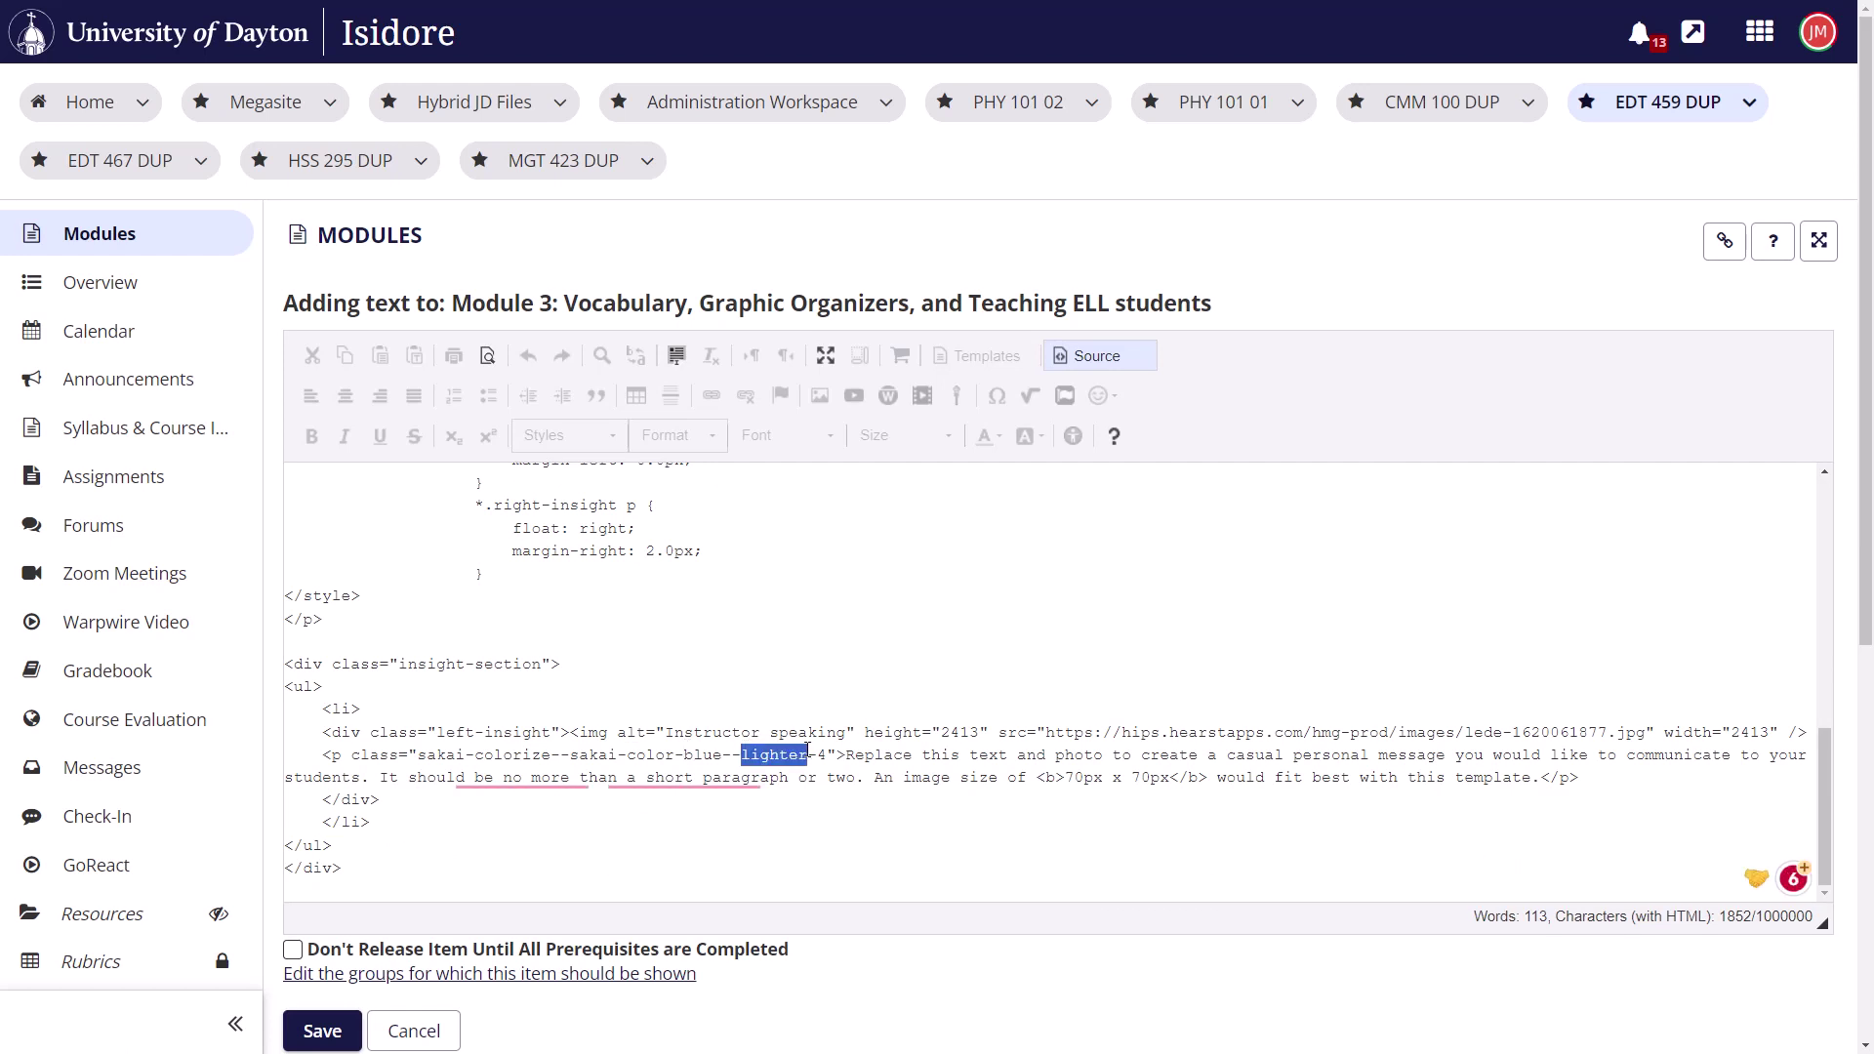
text(darker)
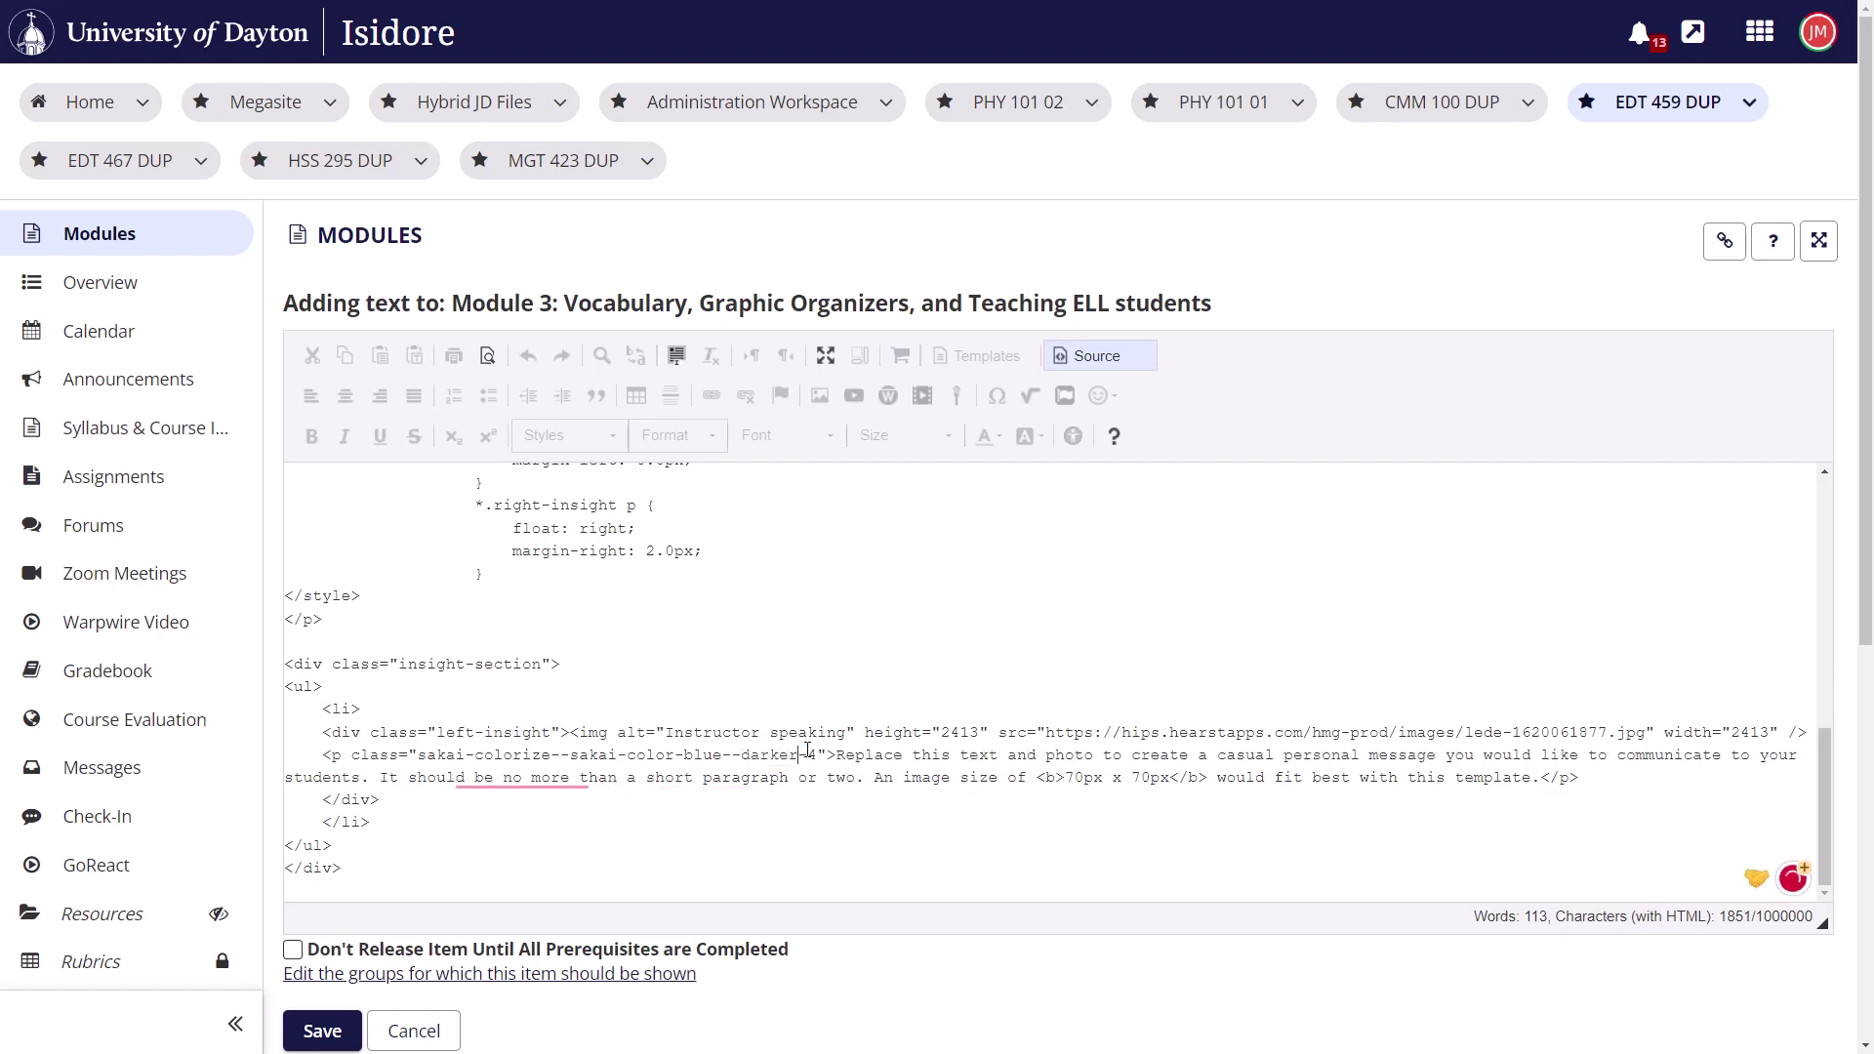
click(1103, 356)
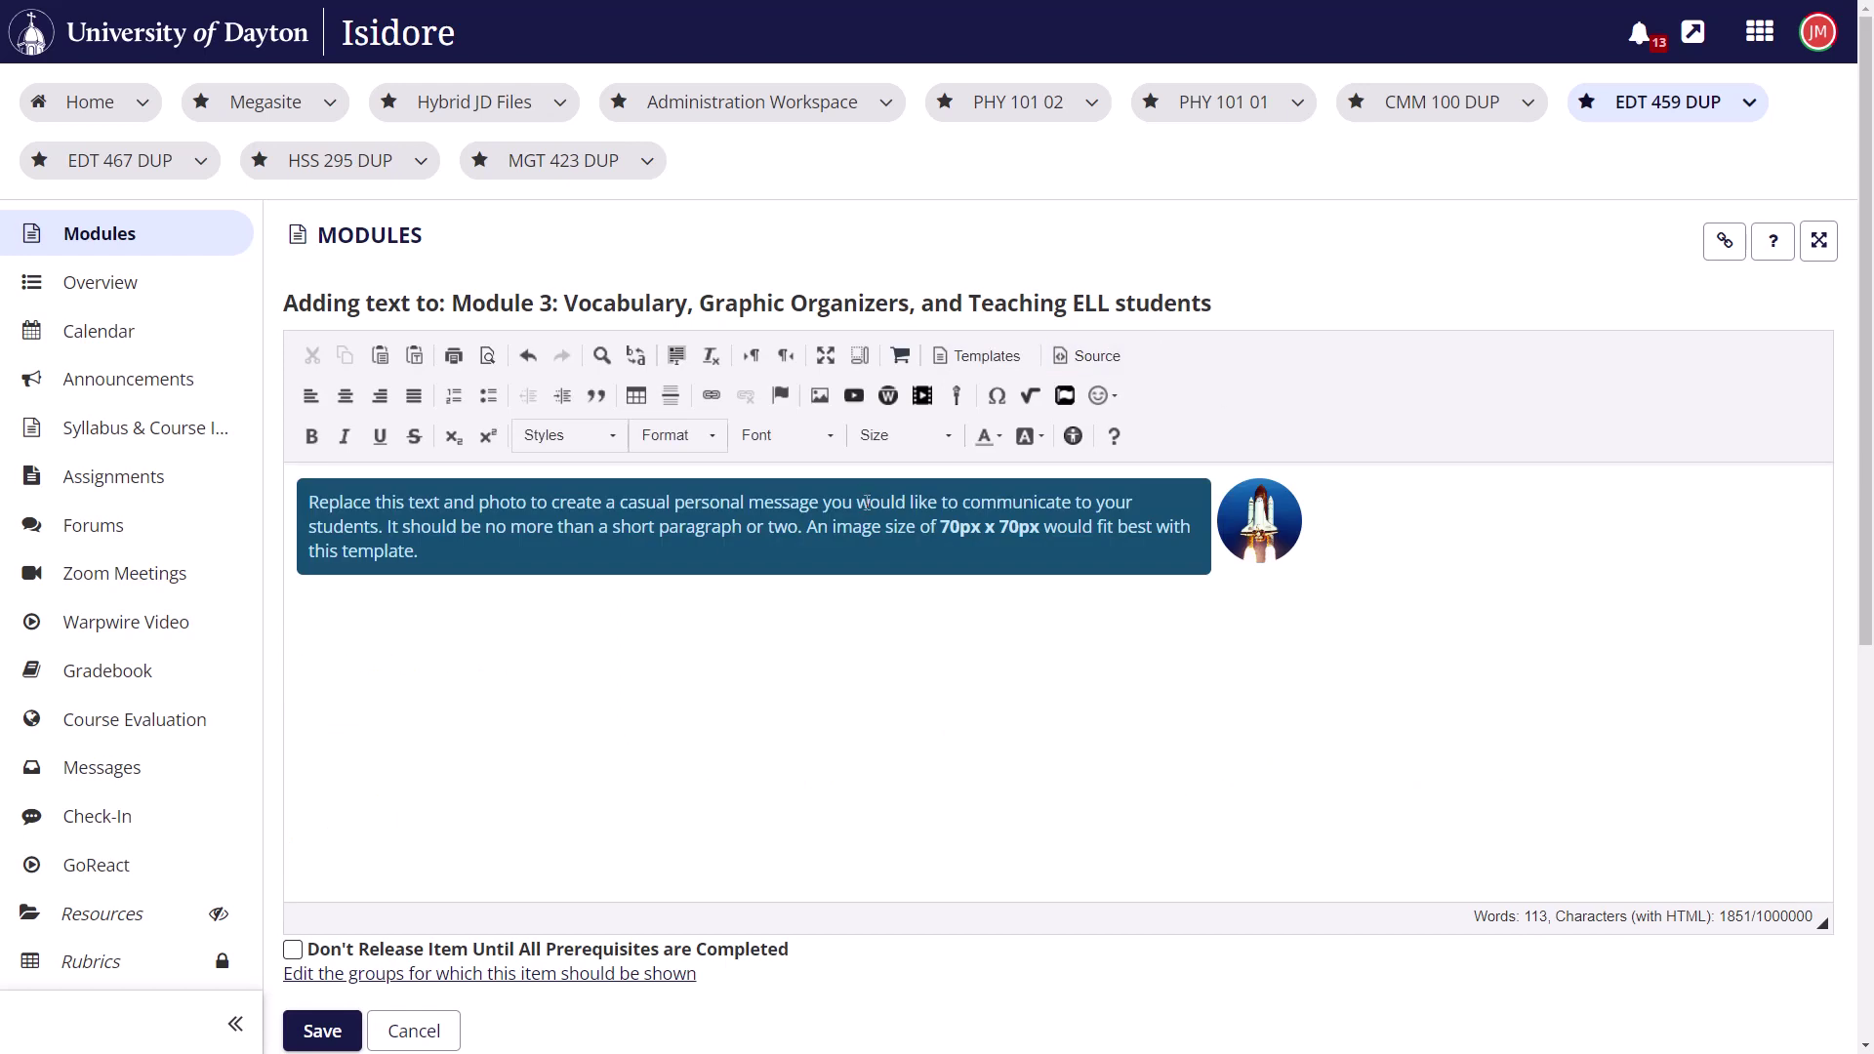
Step: Set the shade number in the message paragraph's class to 6 in the source and preview the box
click(1113, 356)
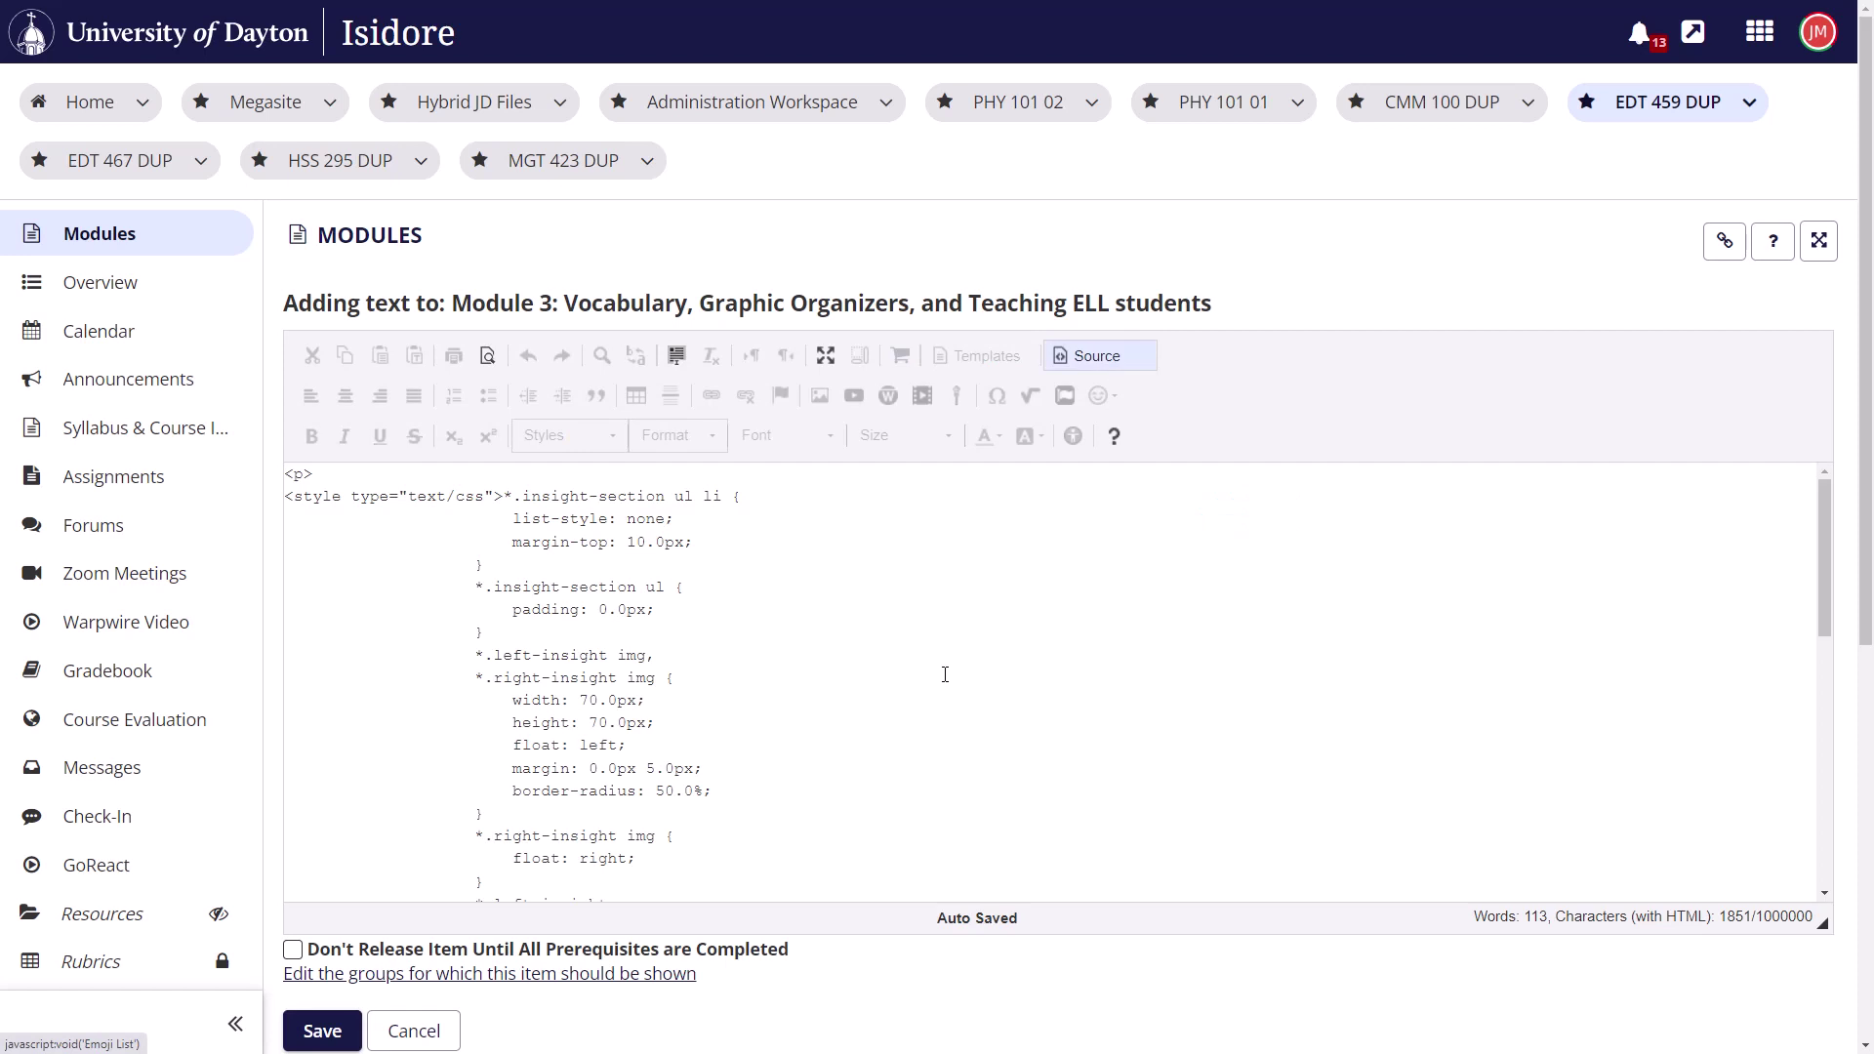
scroll(945, 672, down, 10)
scroll(888, 602, up, 5)
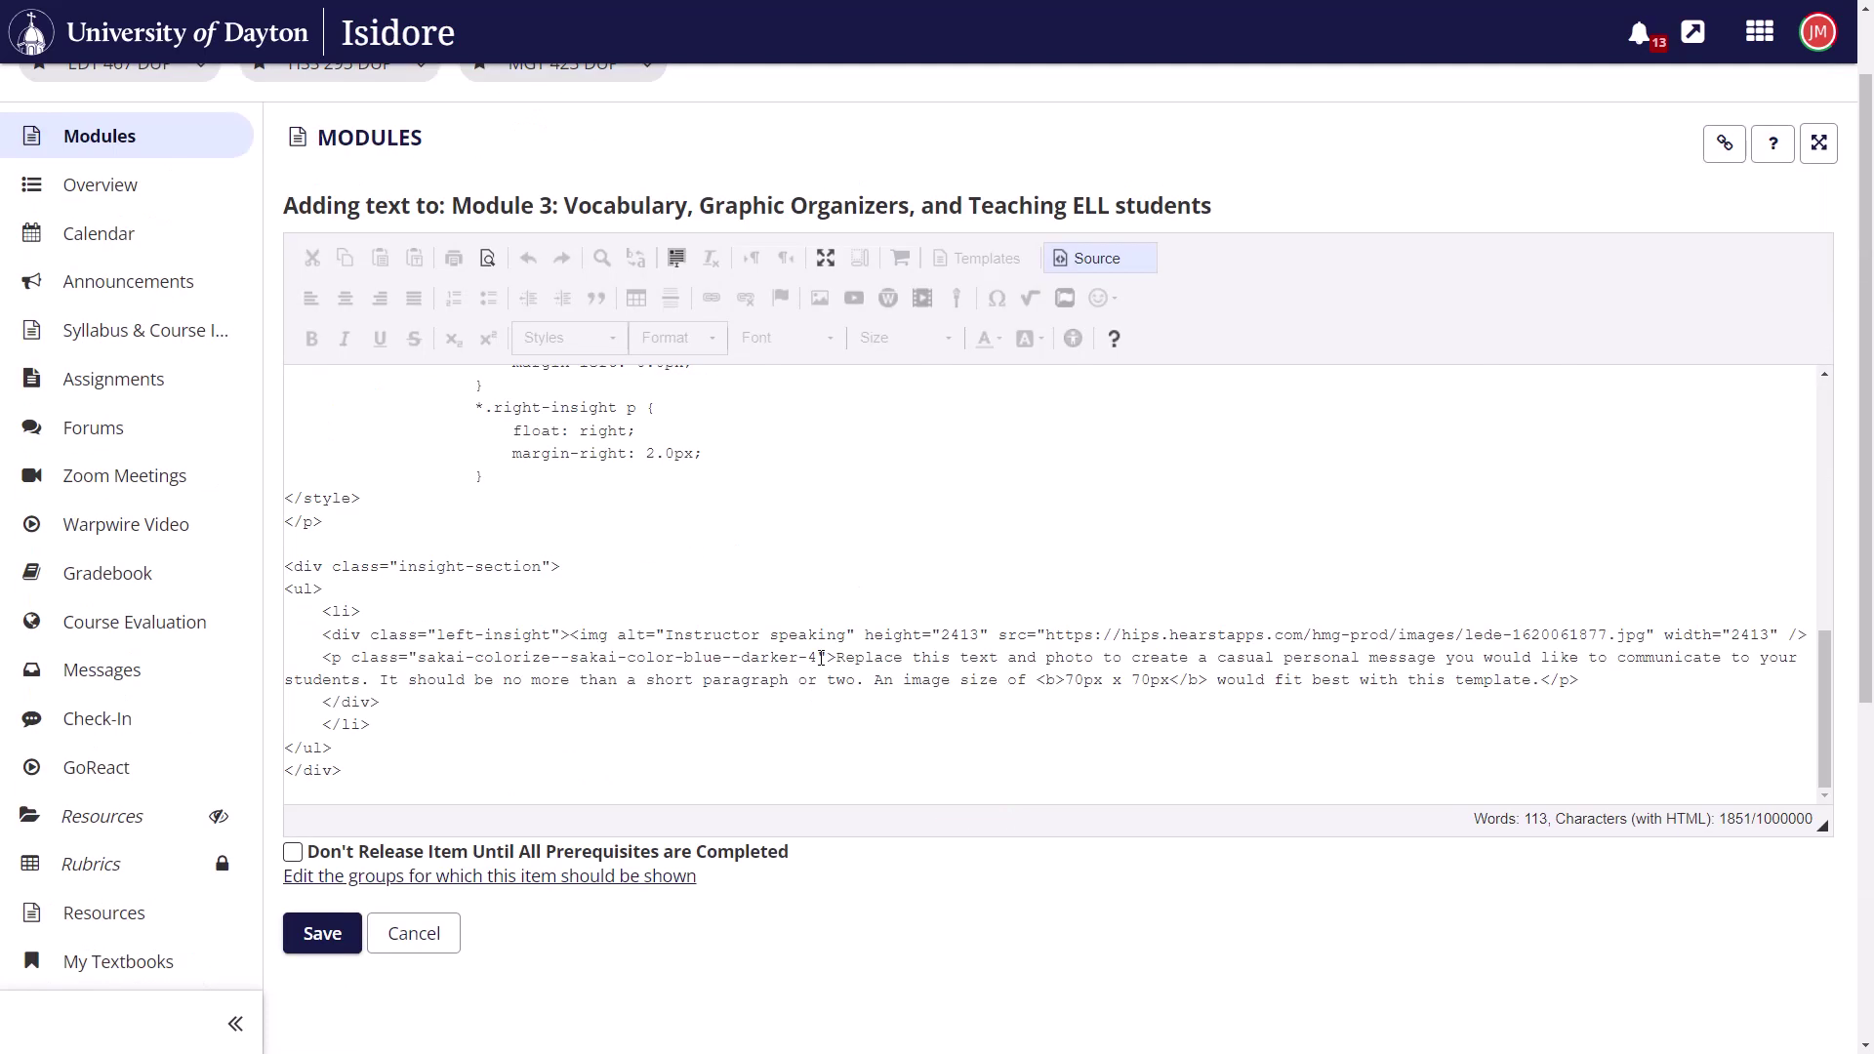
double_click(812, 659)
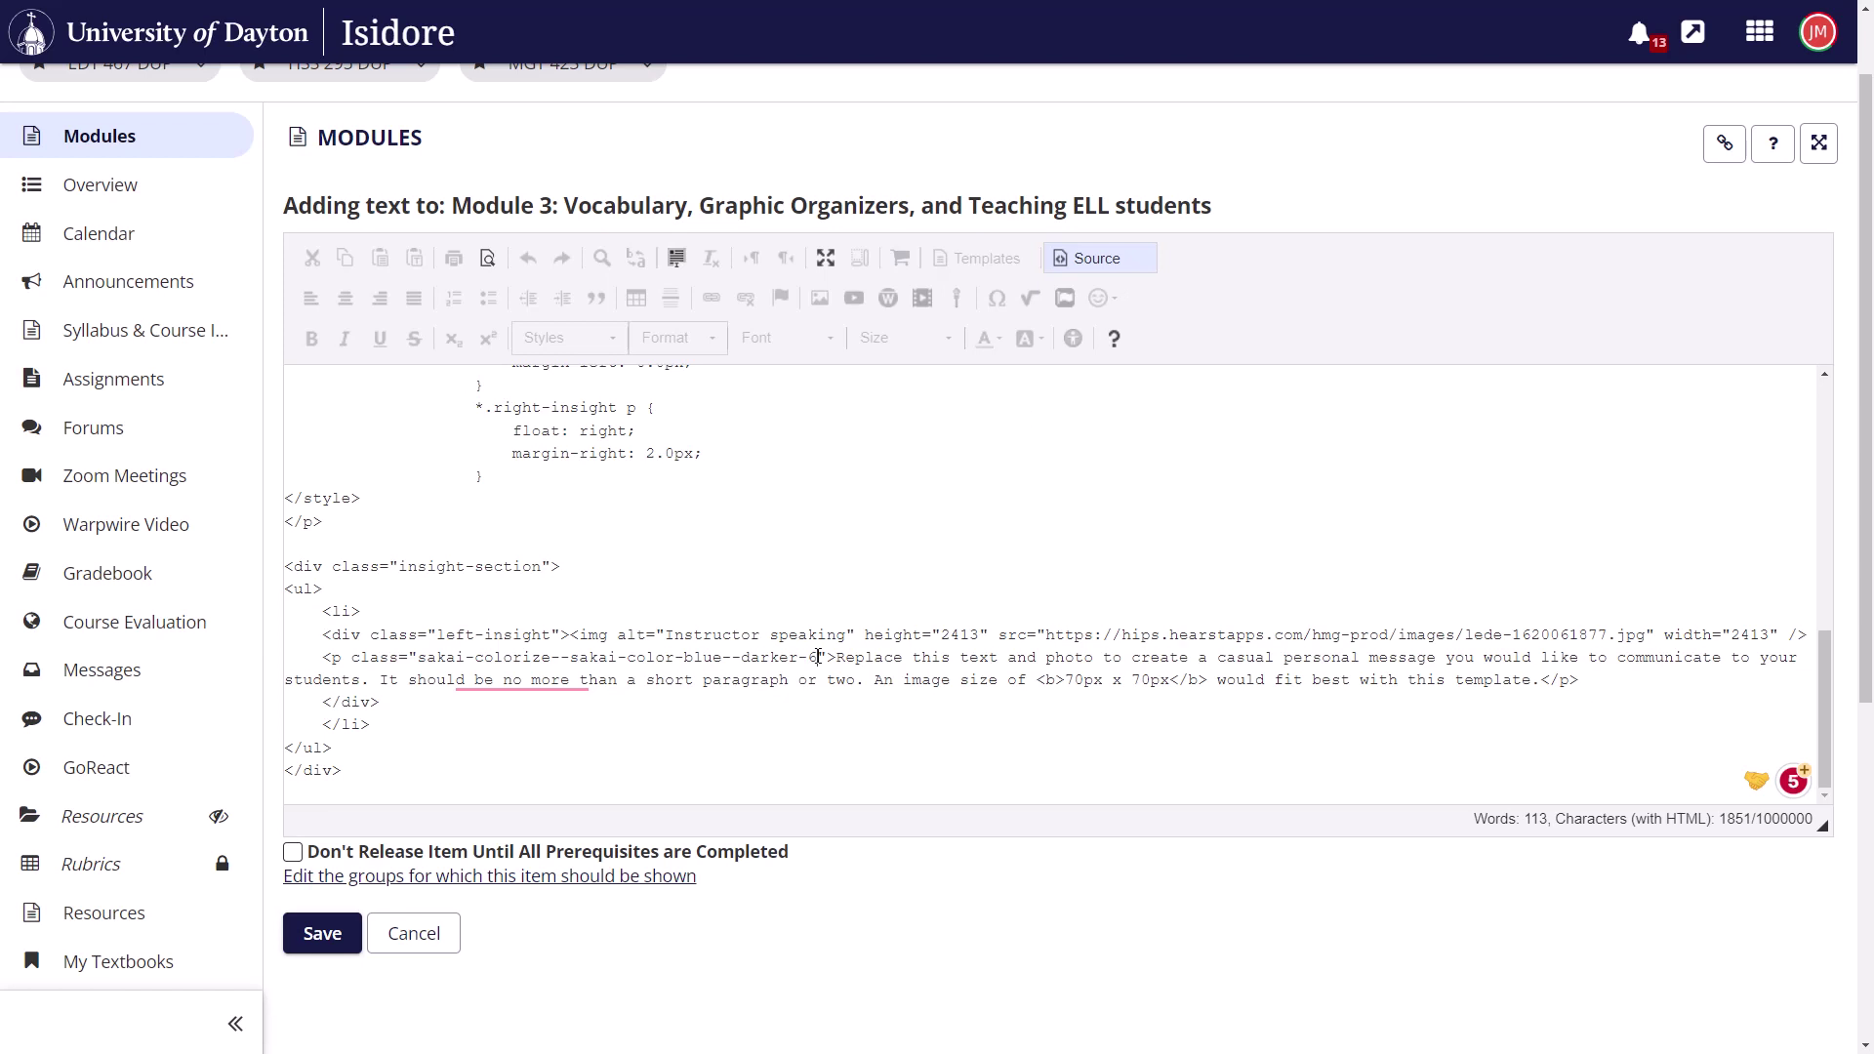
click(1128, 260)
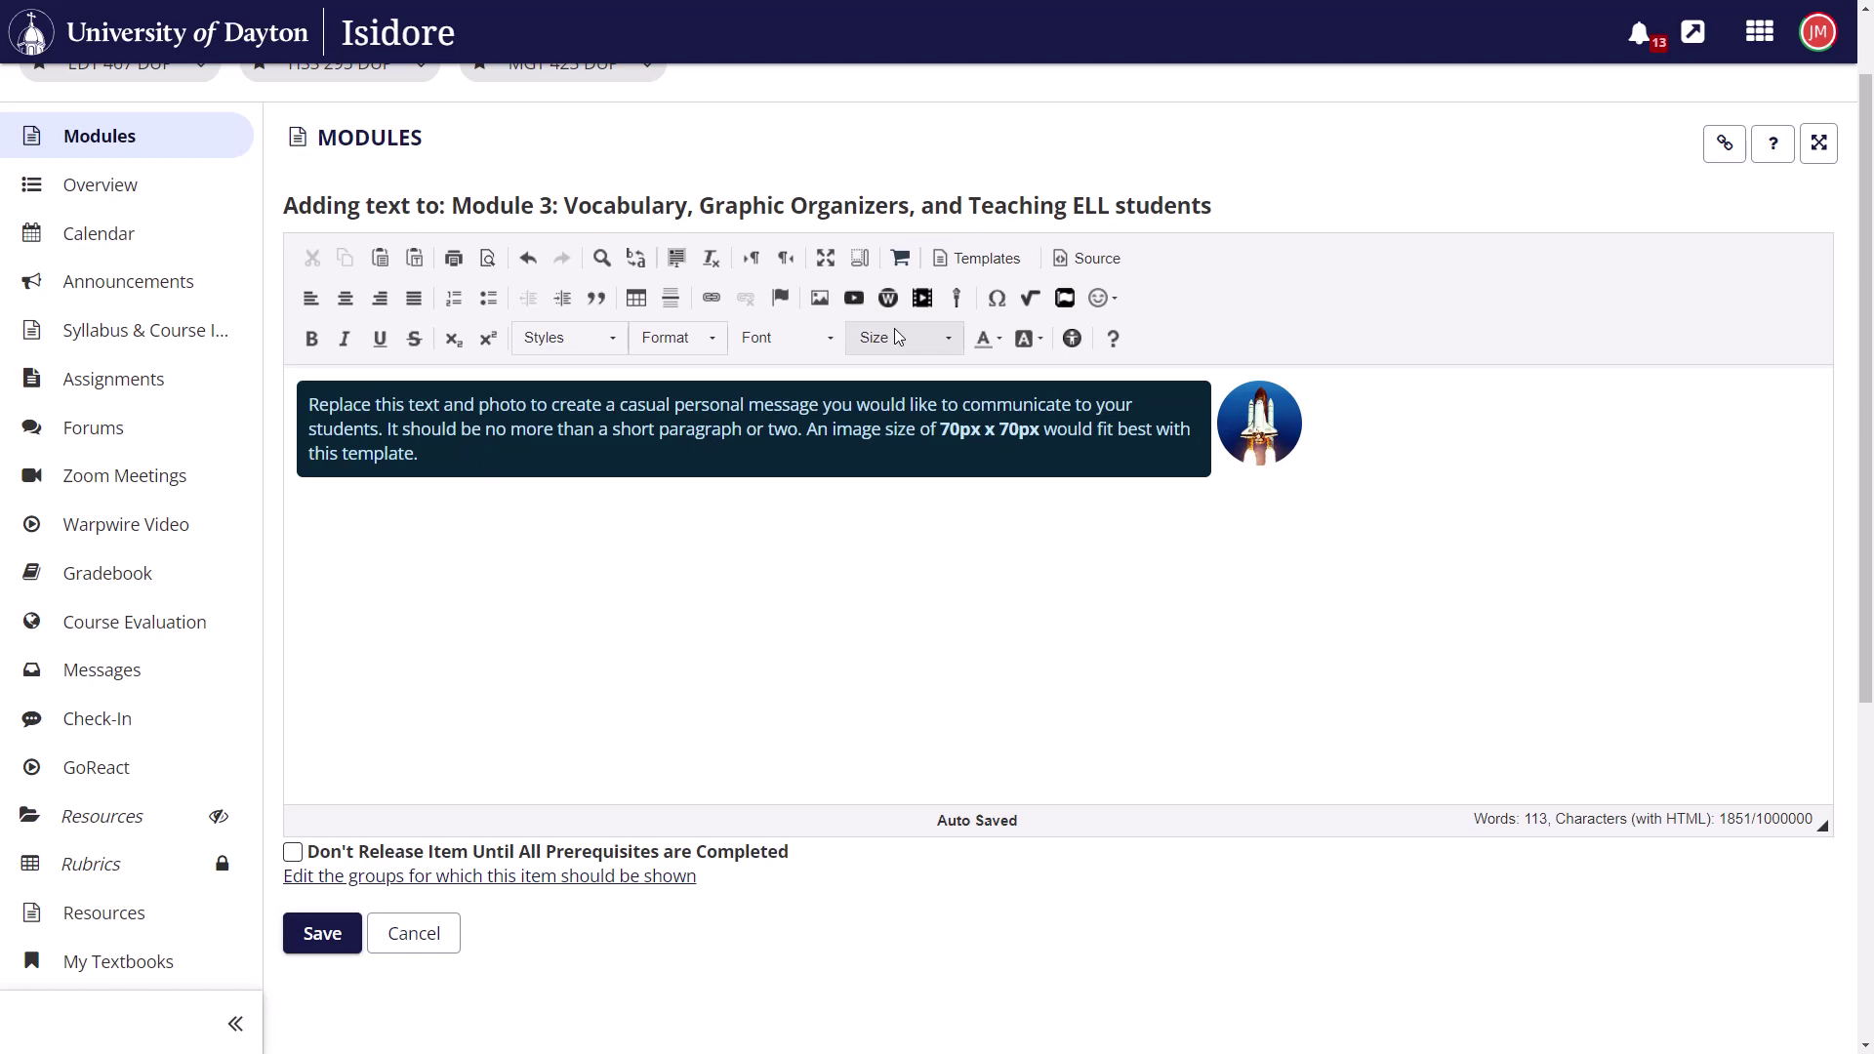
Step: Try purple as the colour name in the message paragraph's class and preview the message box
click(1106, 266)
scroll(804, 586, down, 10)
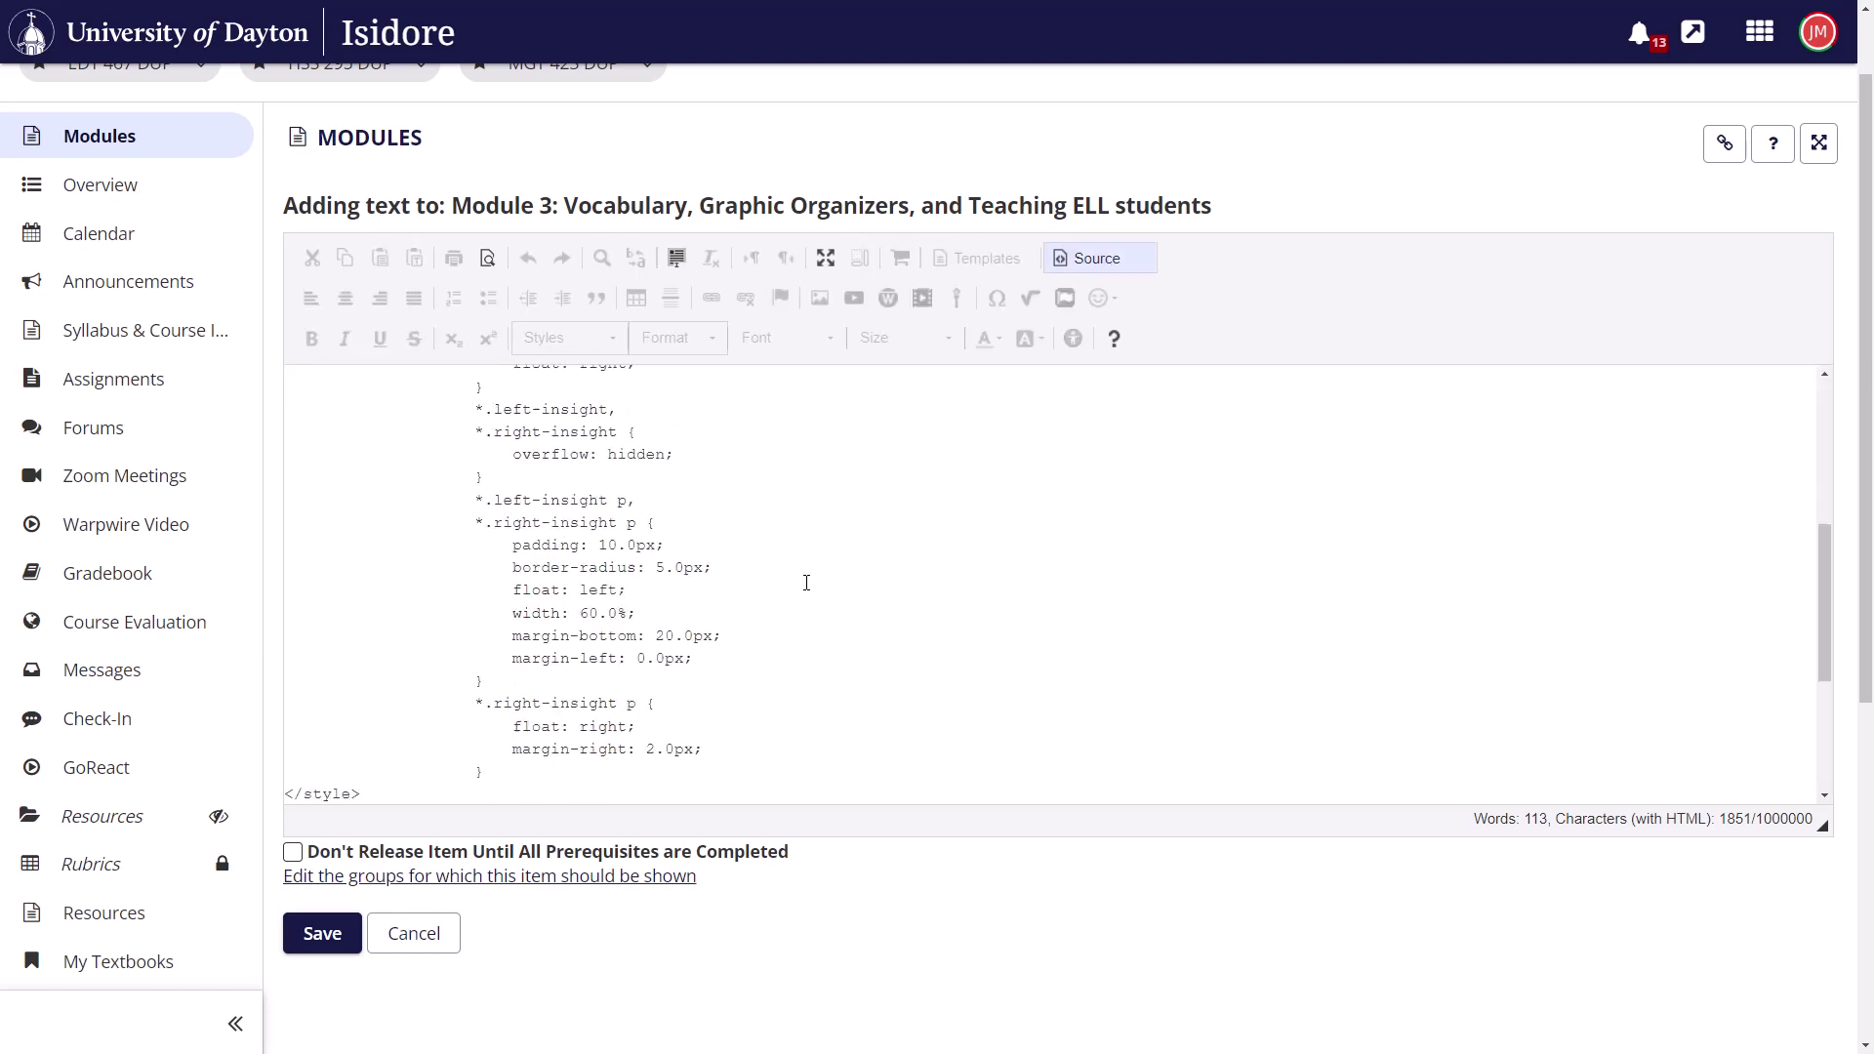
drag(722, 659, 688, 656)
text(purple)
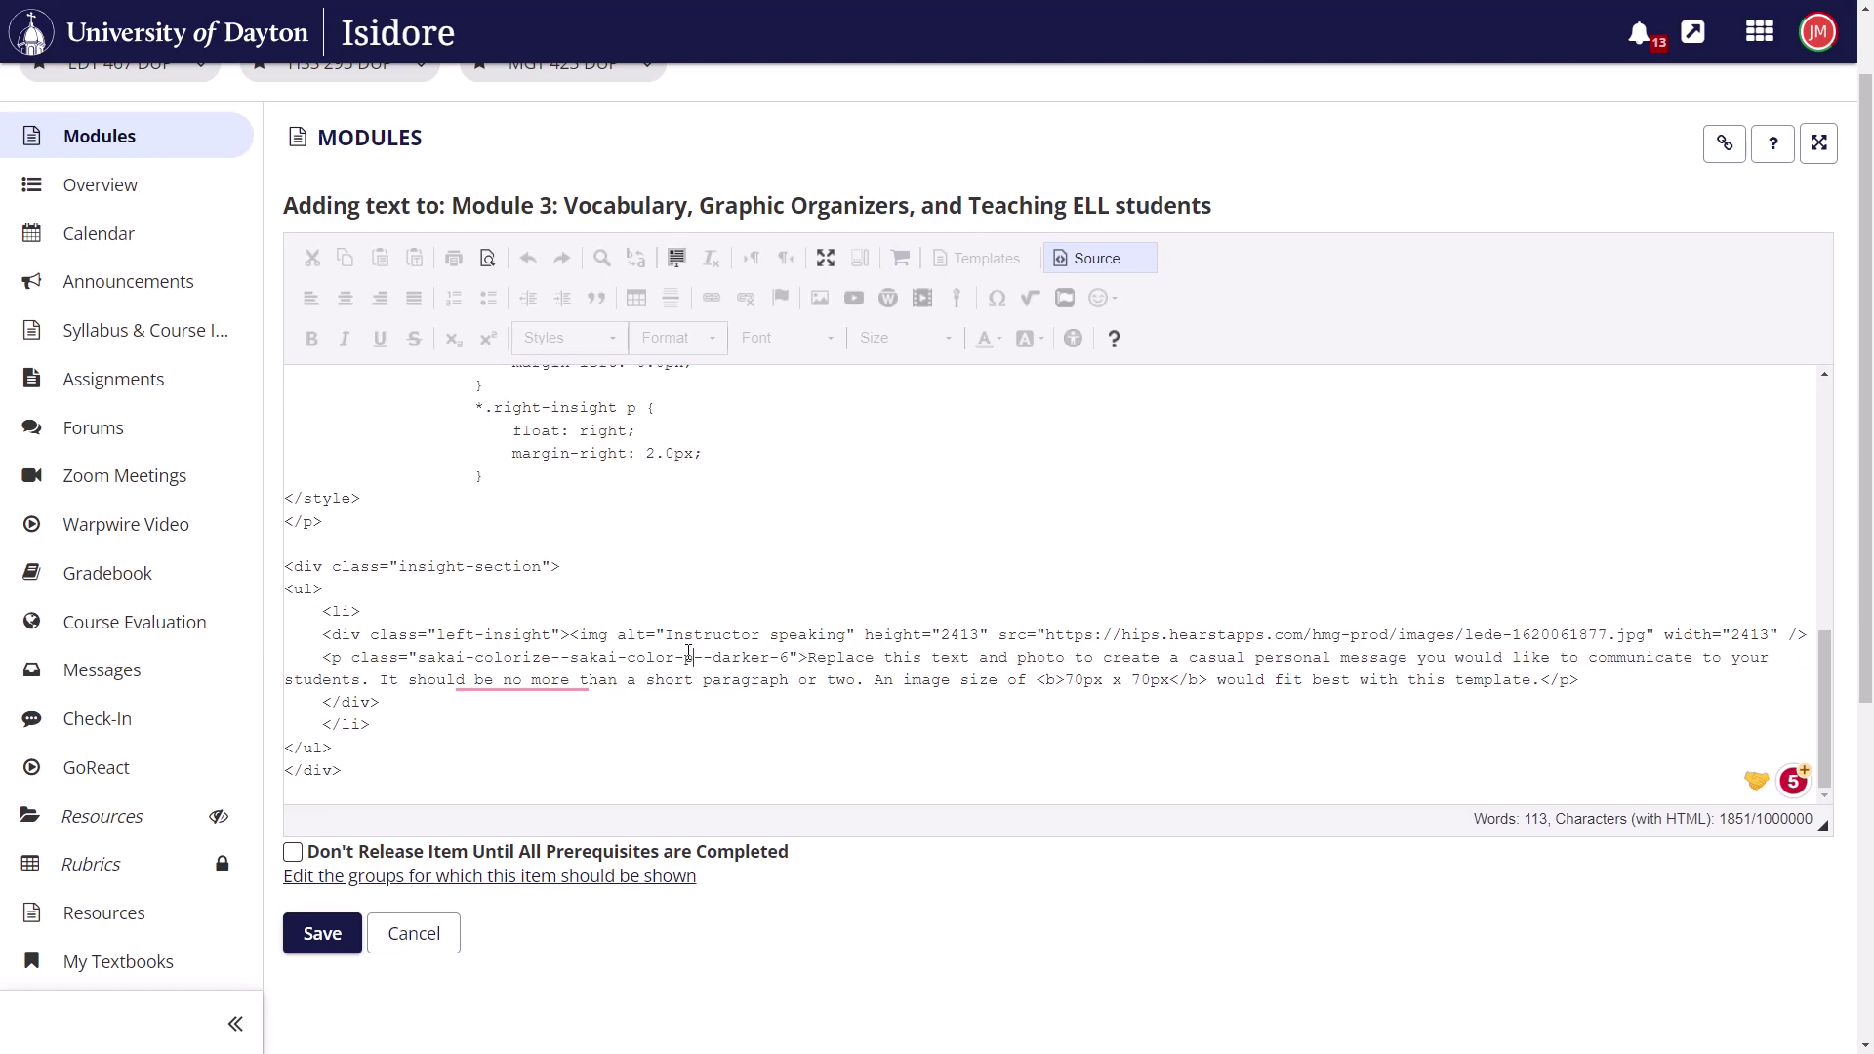
click(1132, 254)
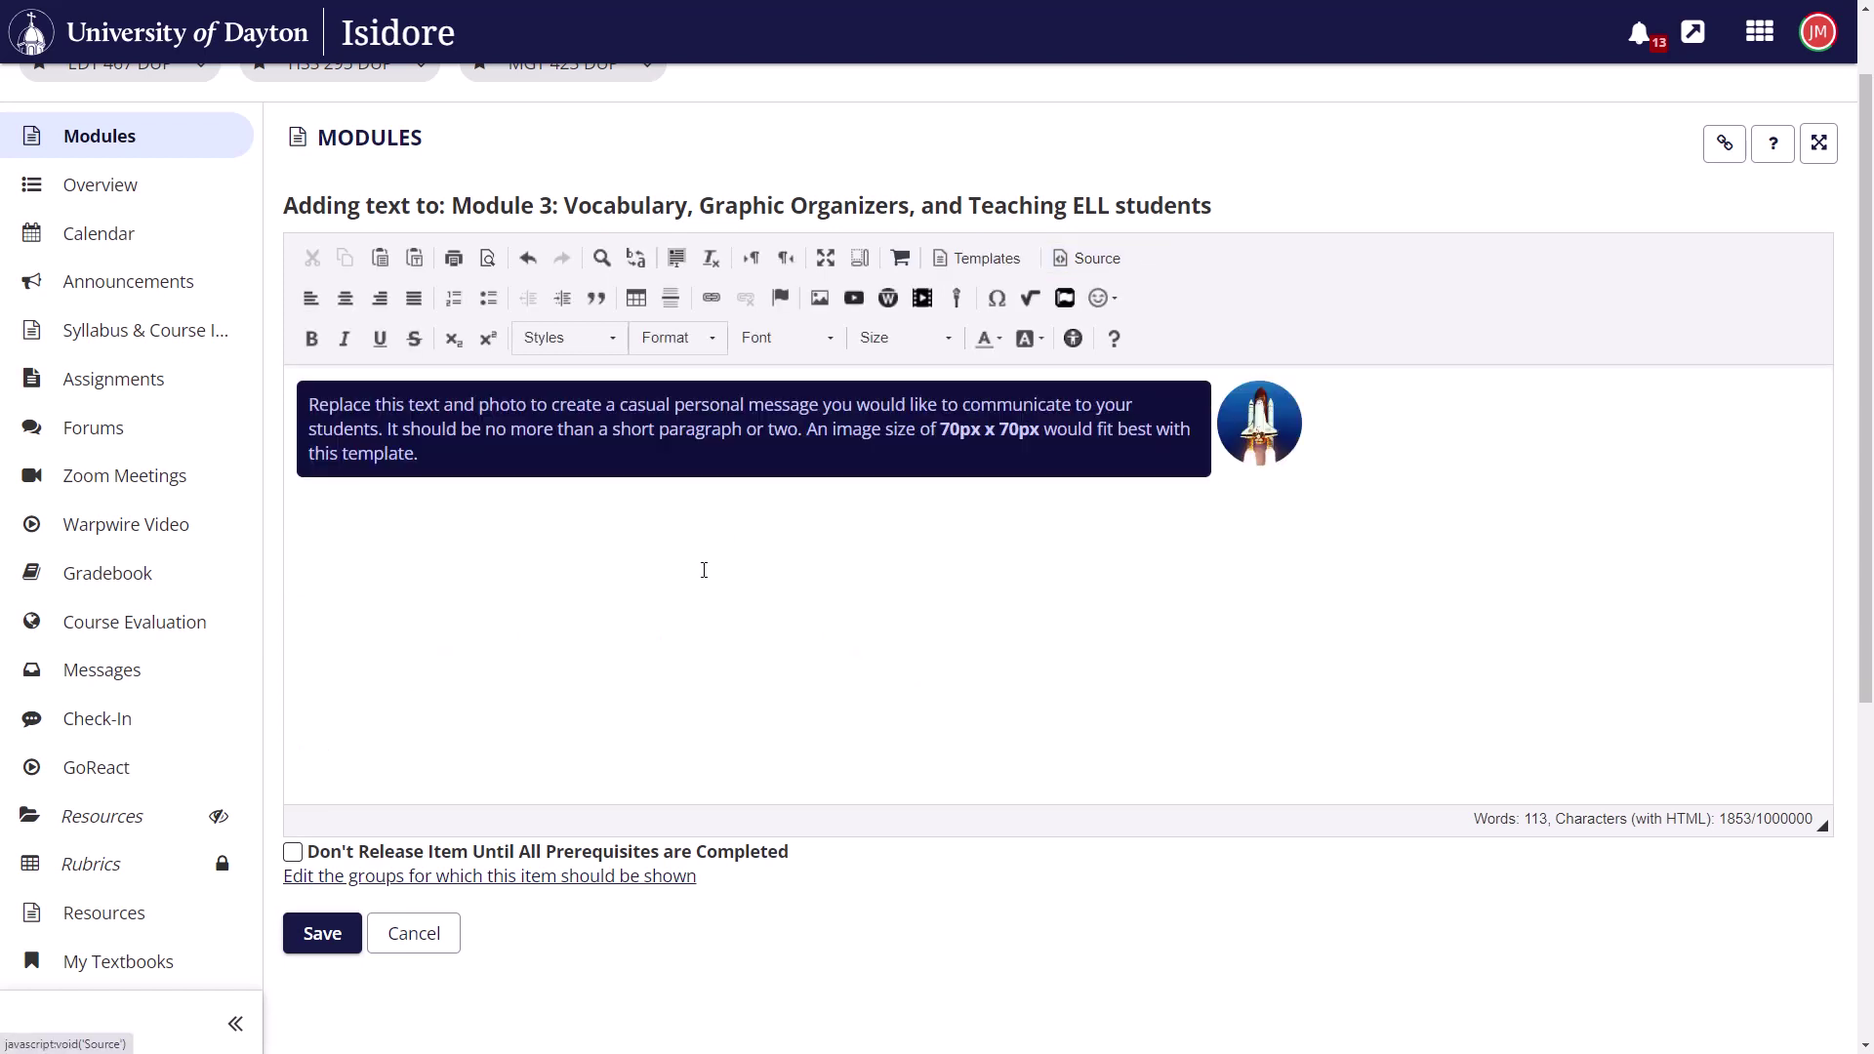
Step: Restore blue as the colour name in the message paragraph's class in the HTML source
click(1087, 258)
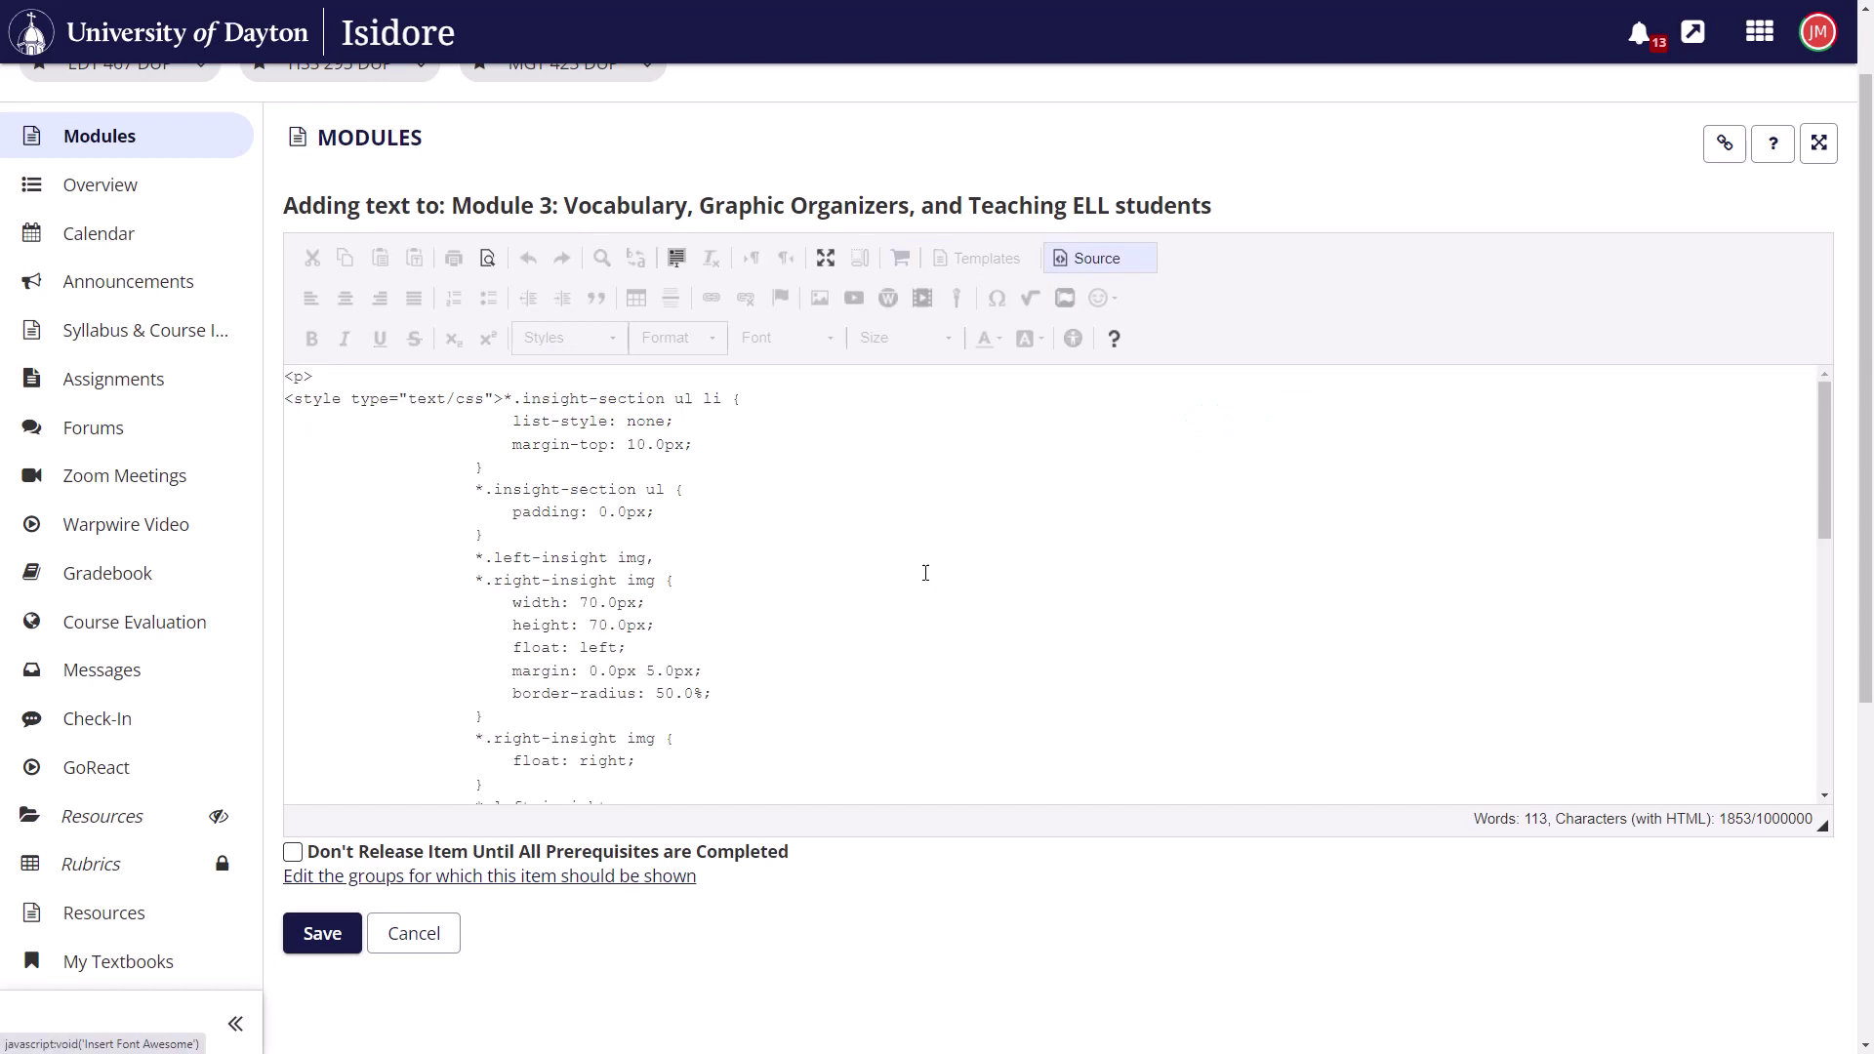
scroll(924, 576, down, 5)
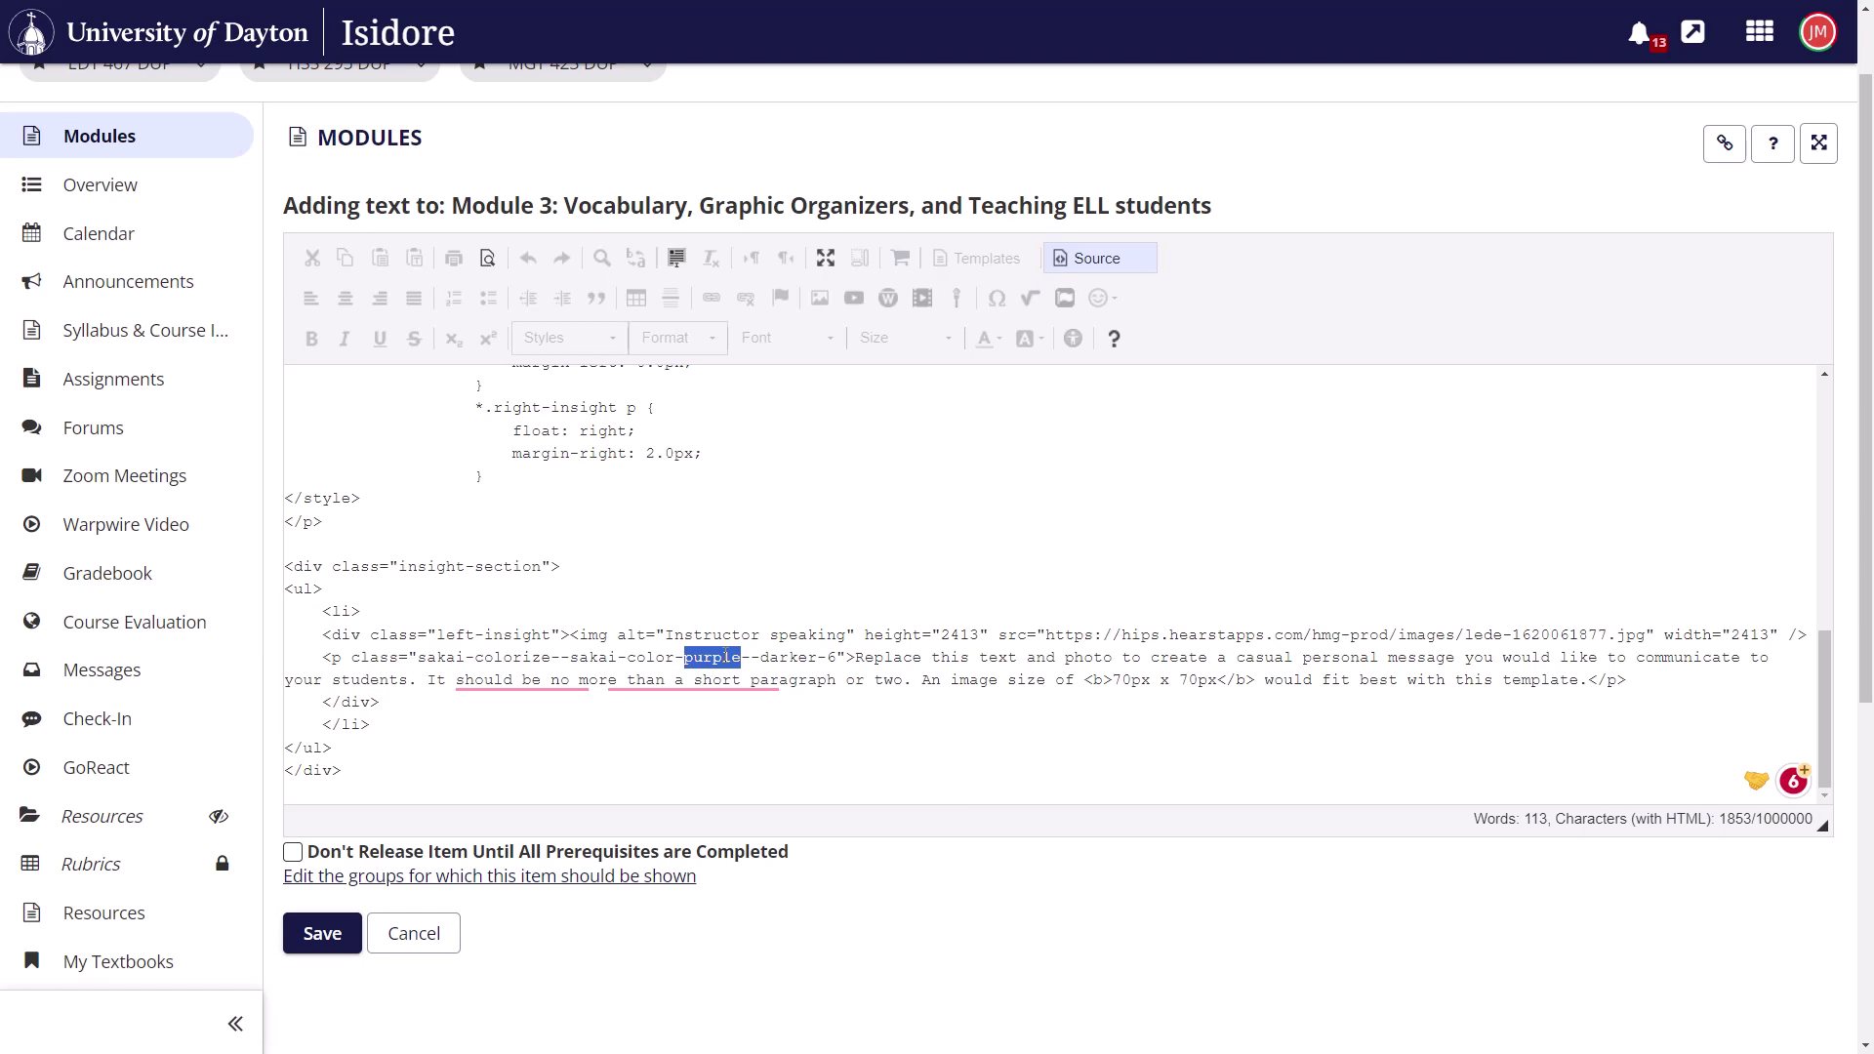
text(blue)
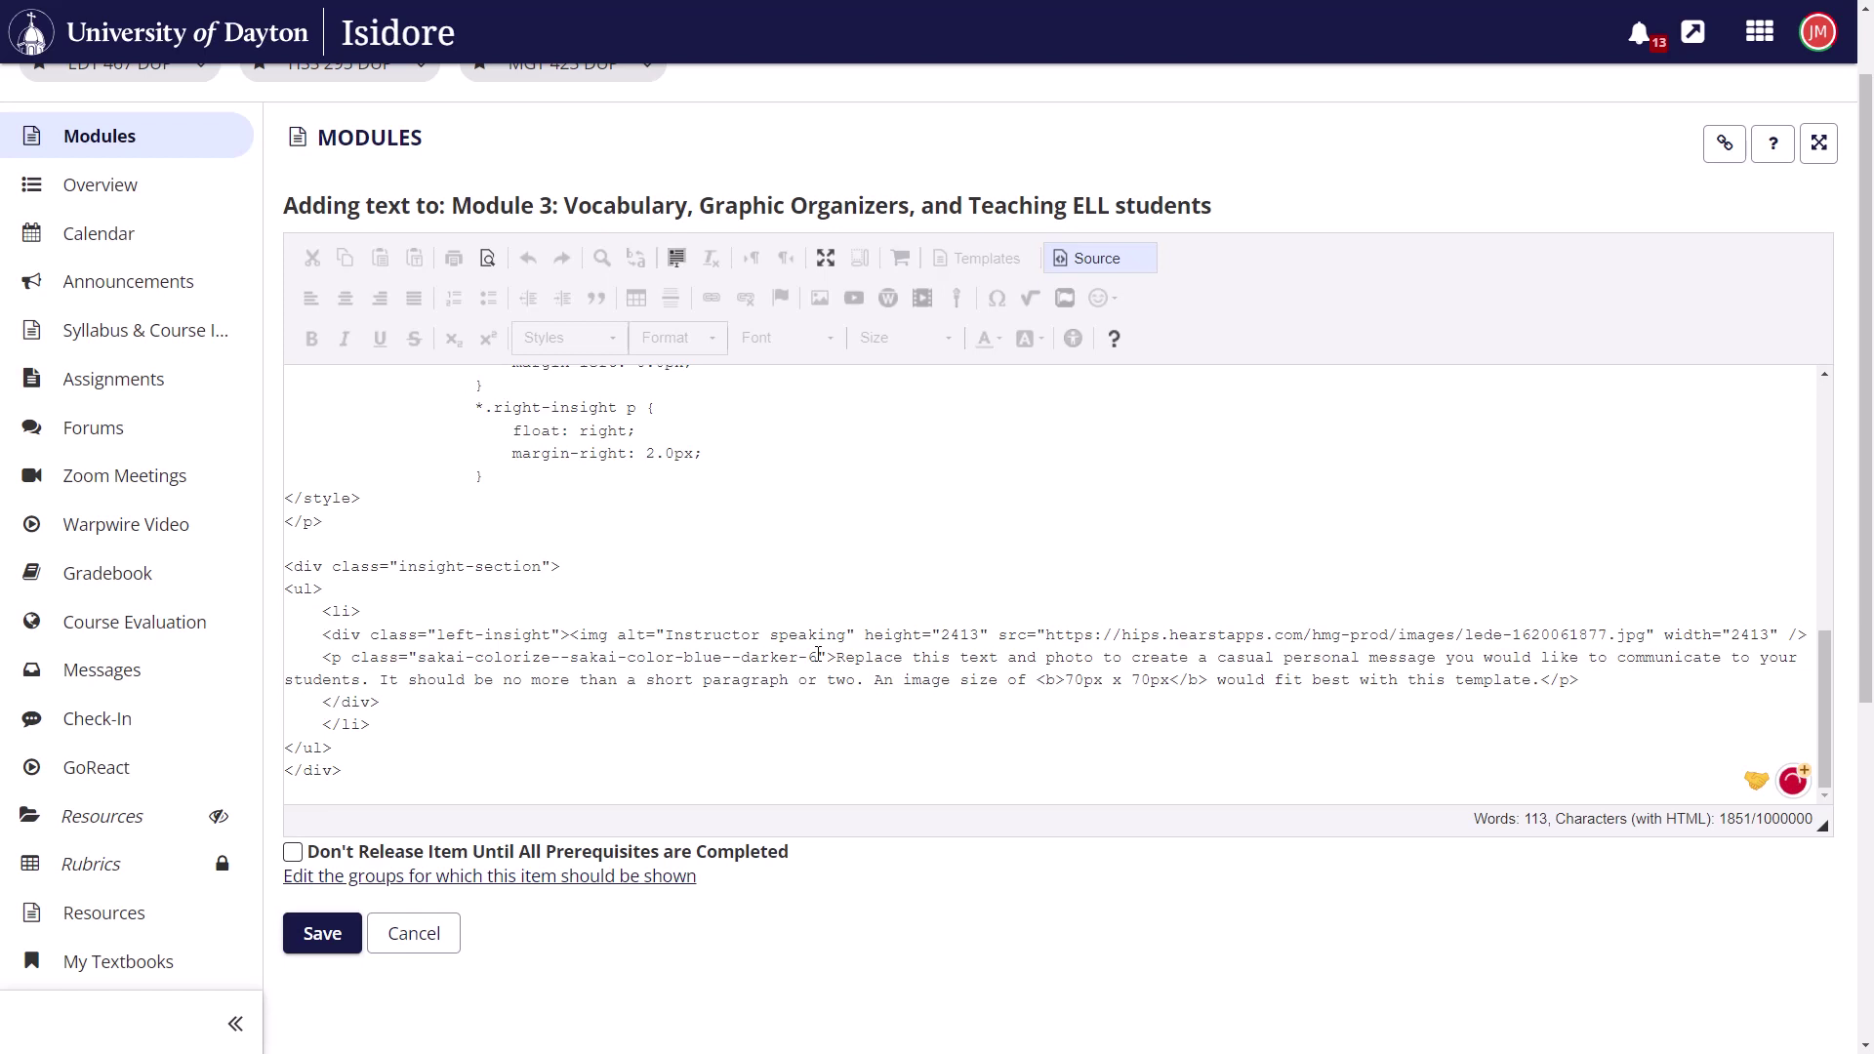
Step: Set the shade number in the message paragraph's class to 3, preview the box, and save the text item
click(1105, 268)
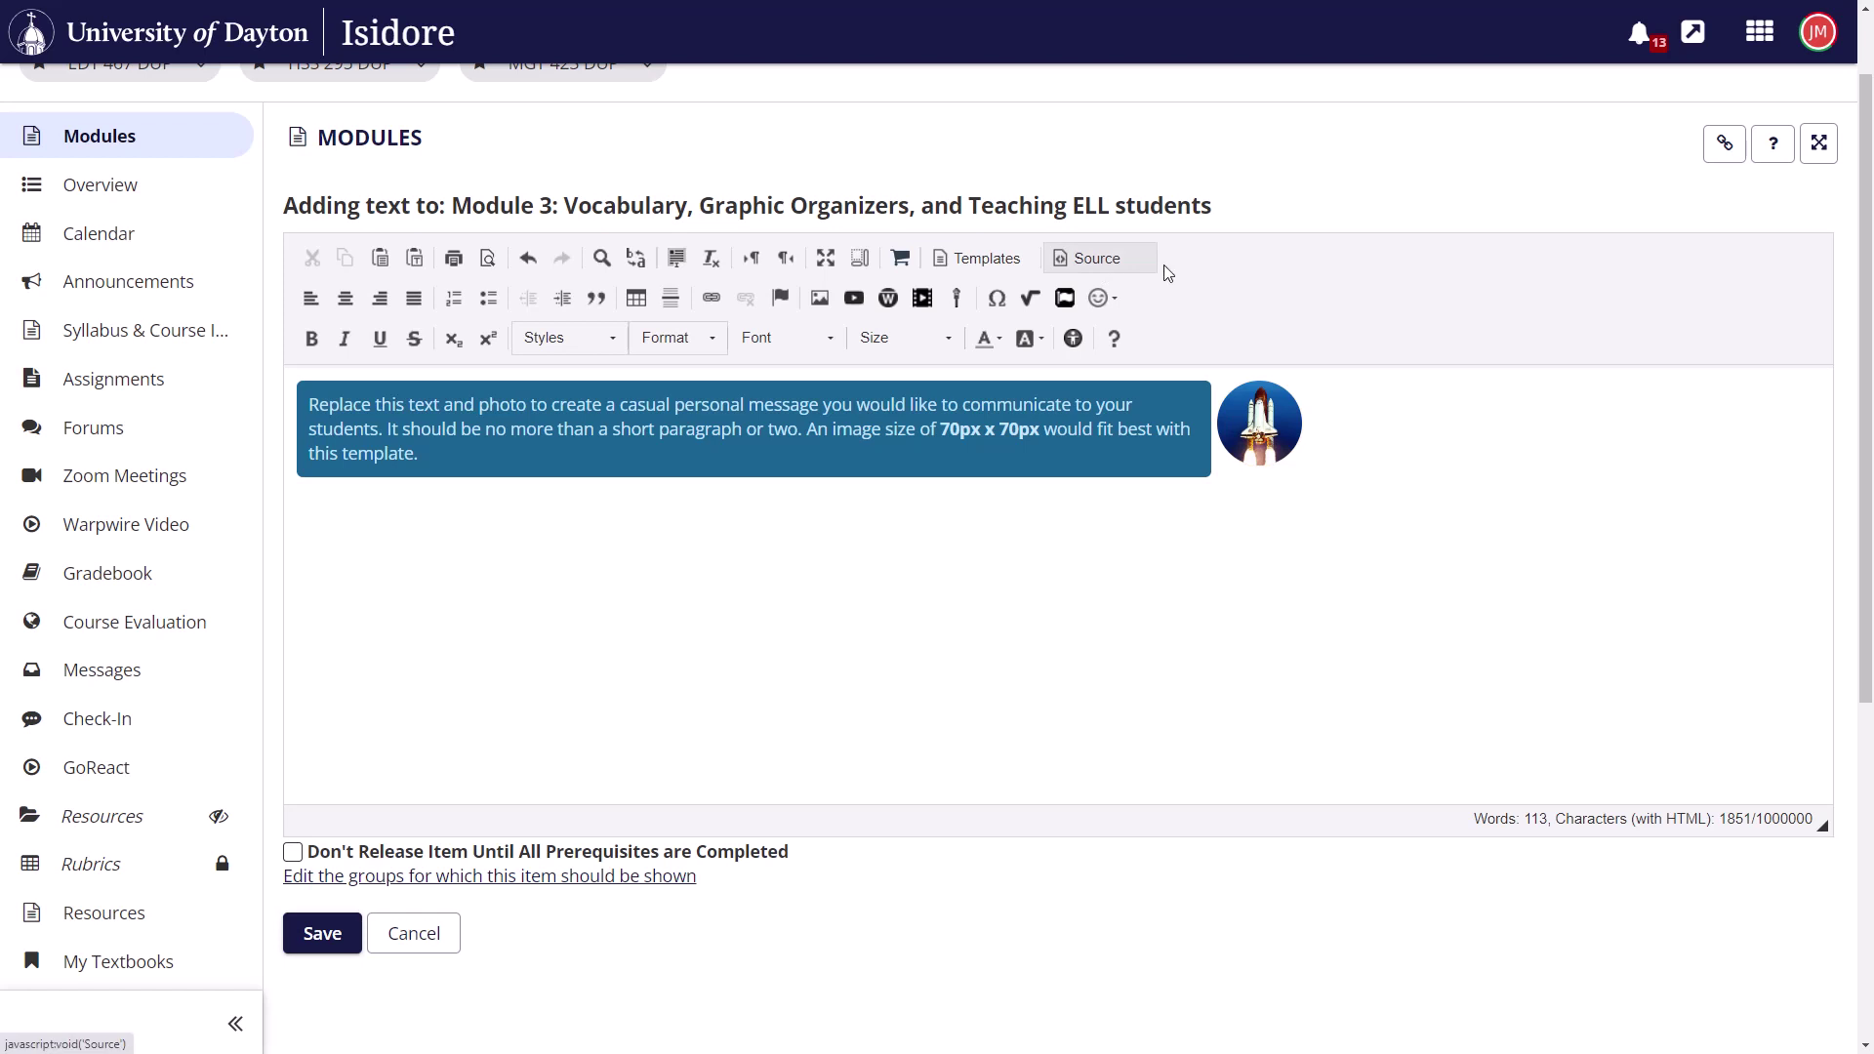
click(1109, 261)
scroll(828, 611, down, 7)
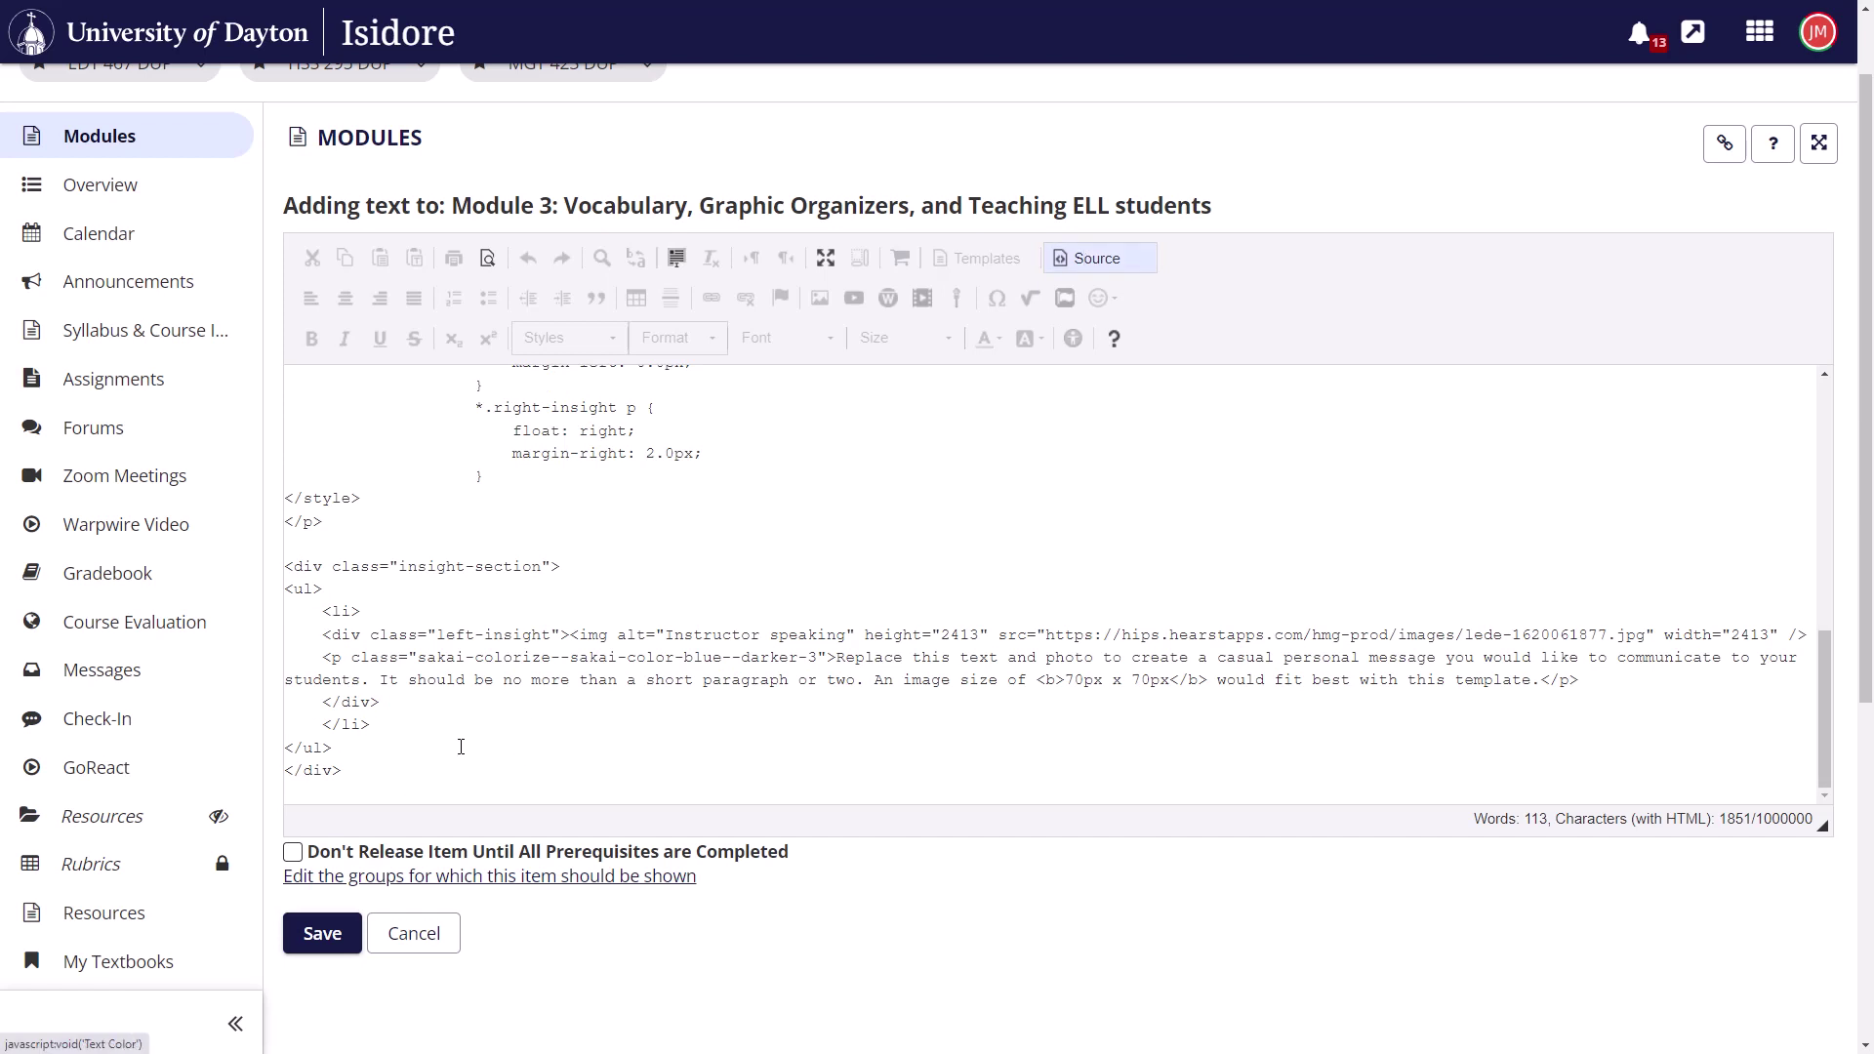
click(1096, 259)
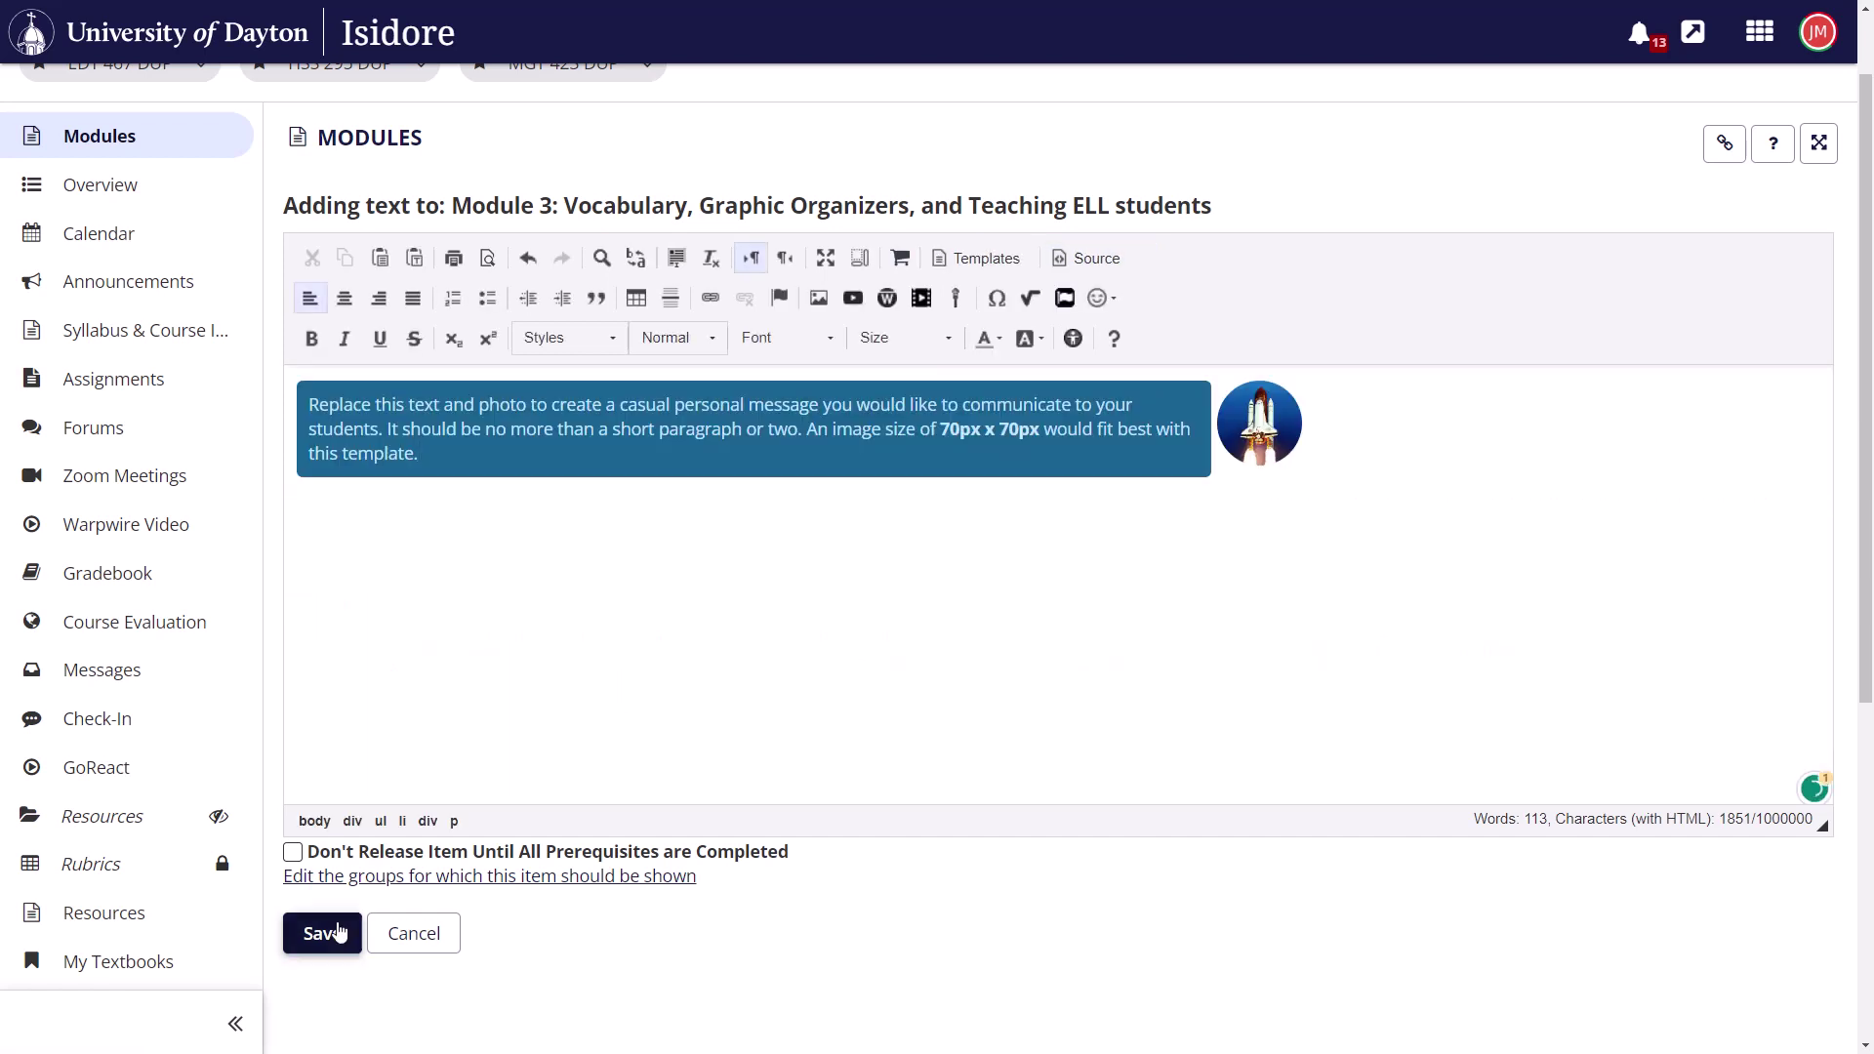
click(310, 933)
Step: Inspect the conversation item in the Silly Convo section with the browser's developer tools and enlarge the space for its styles
scroll(978, 612, down, 10)
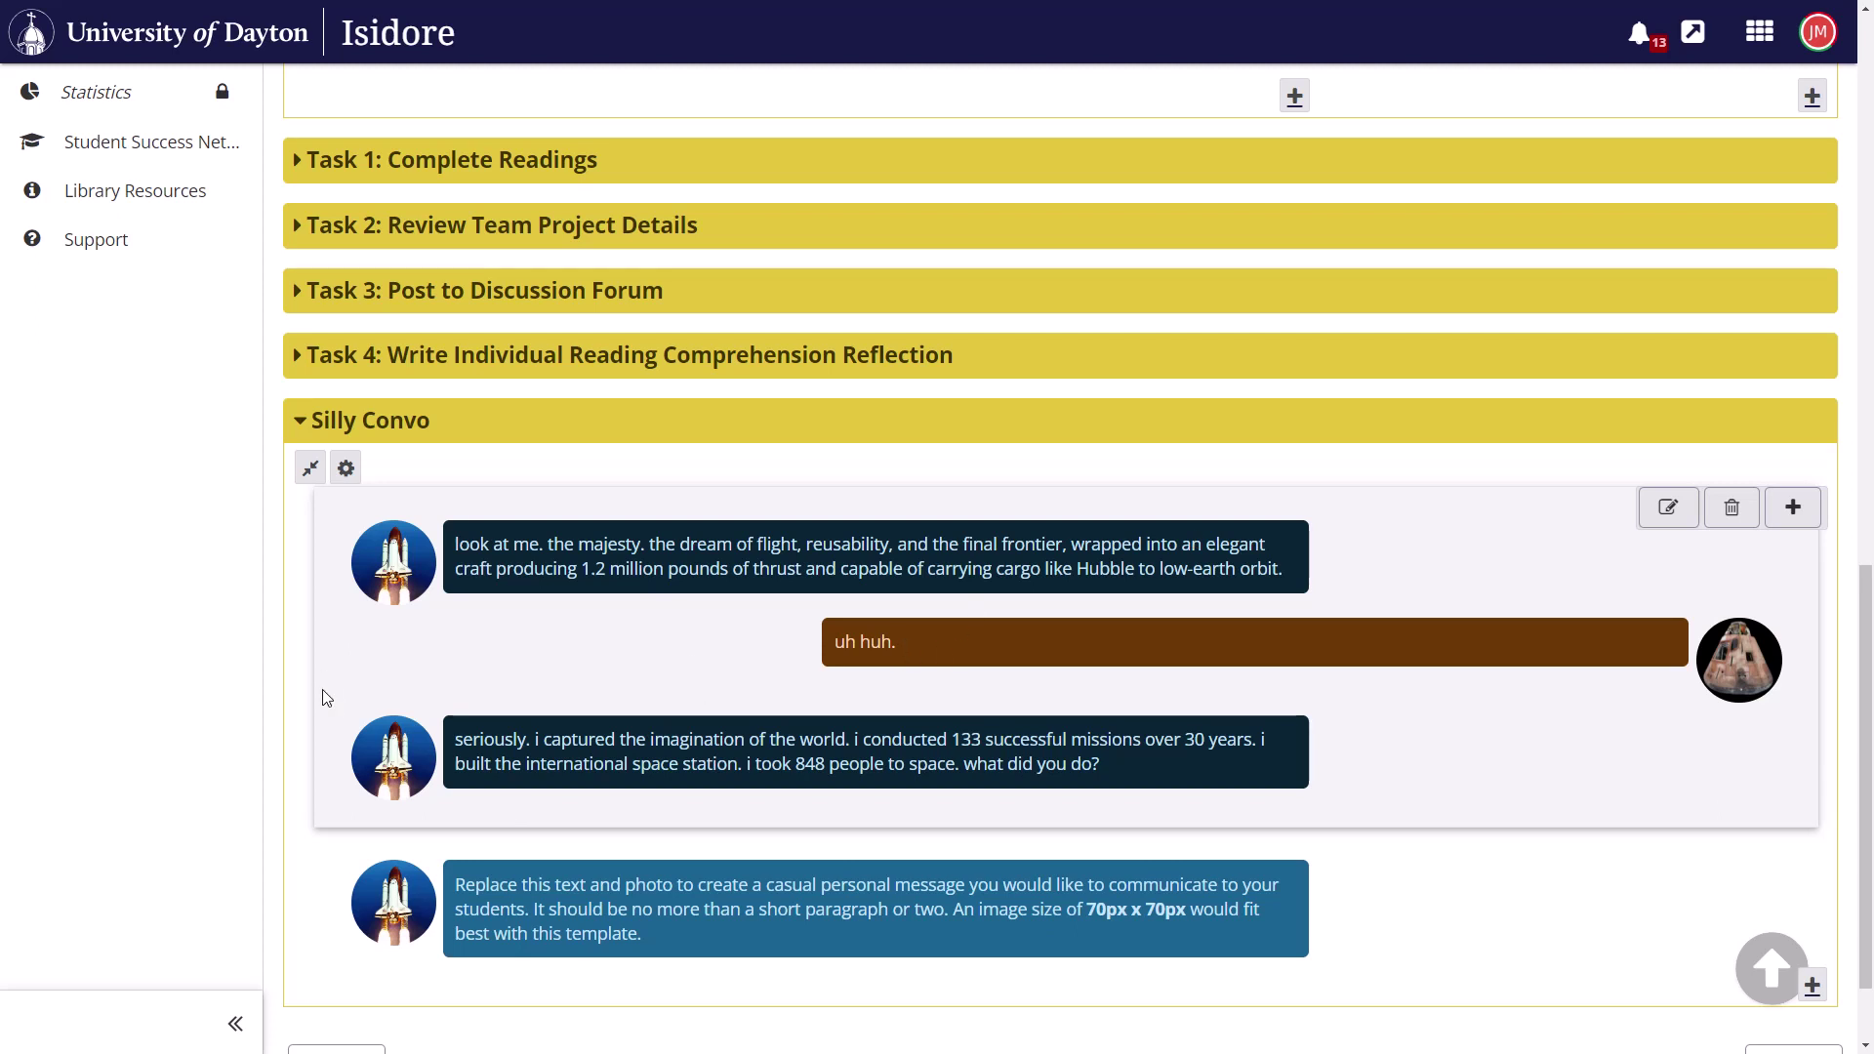
right_click(323, 692)
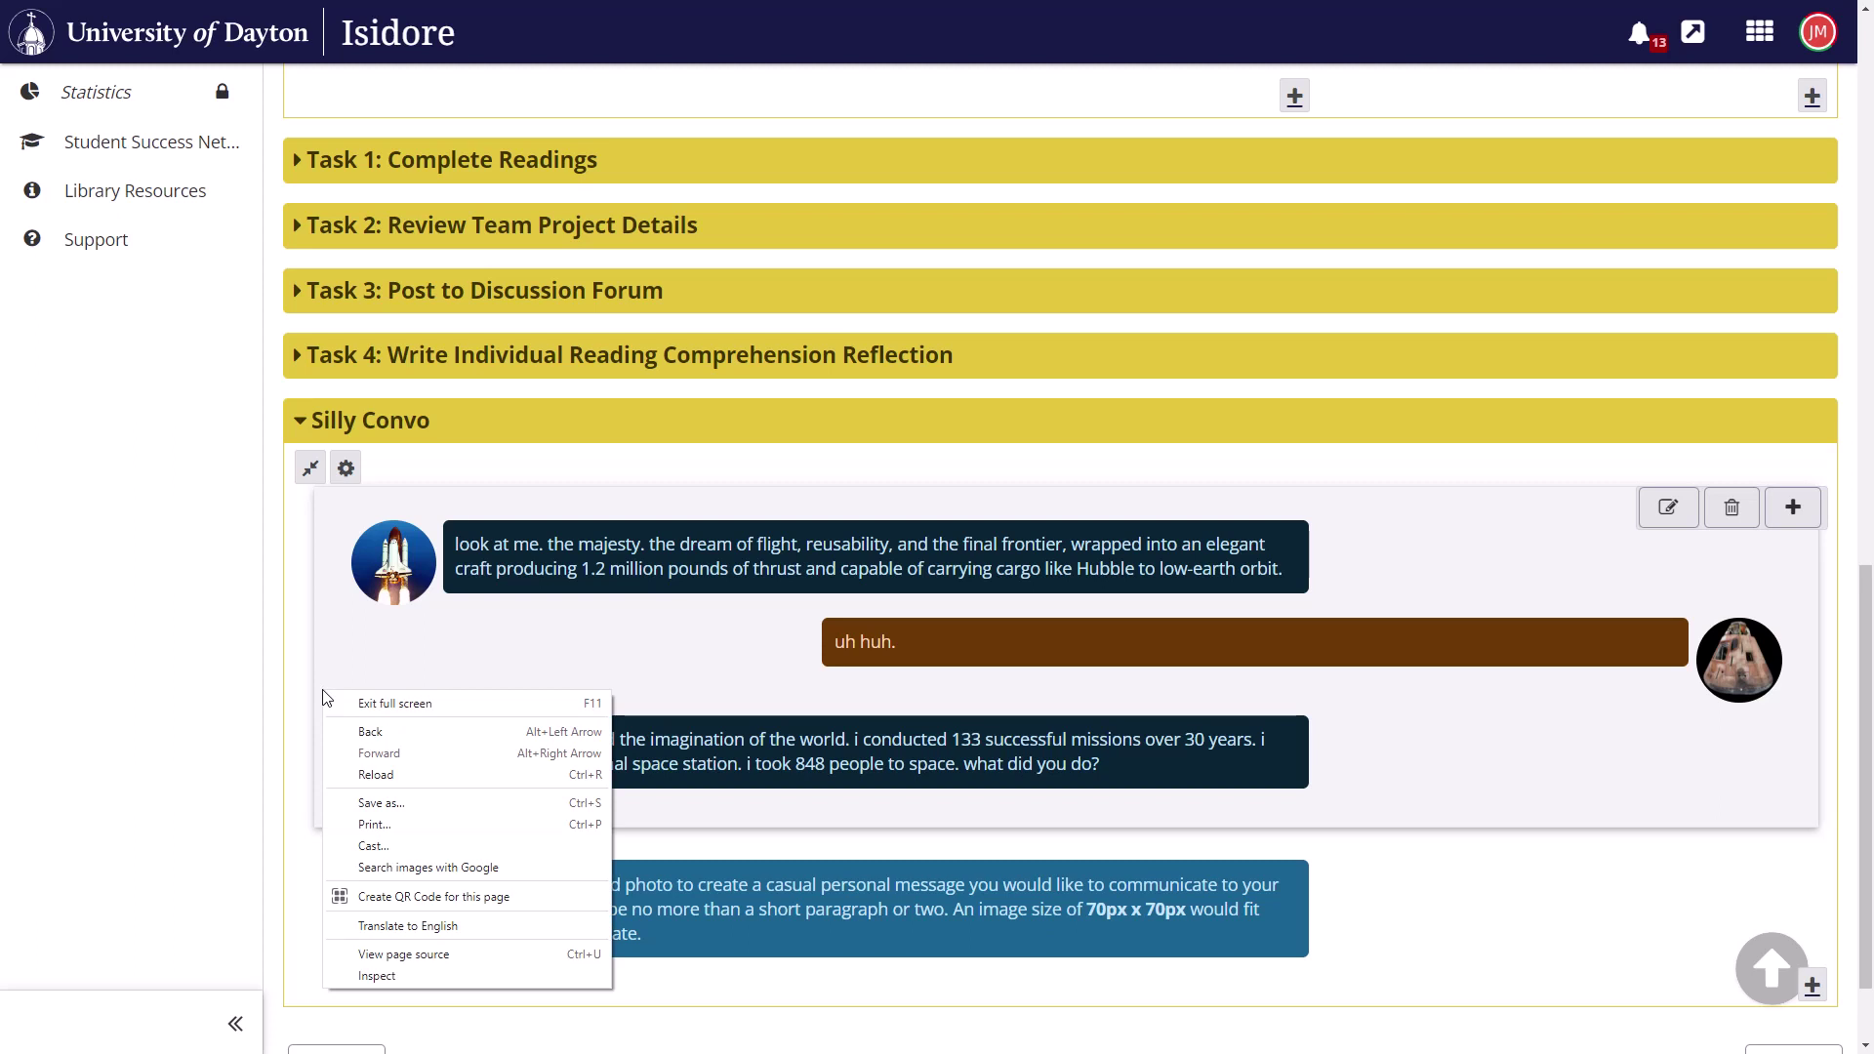
click(459, 976)
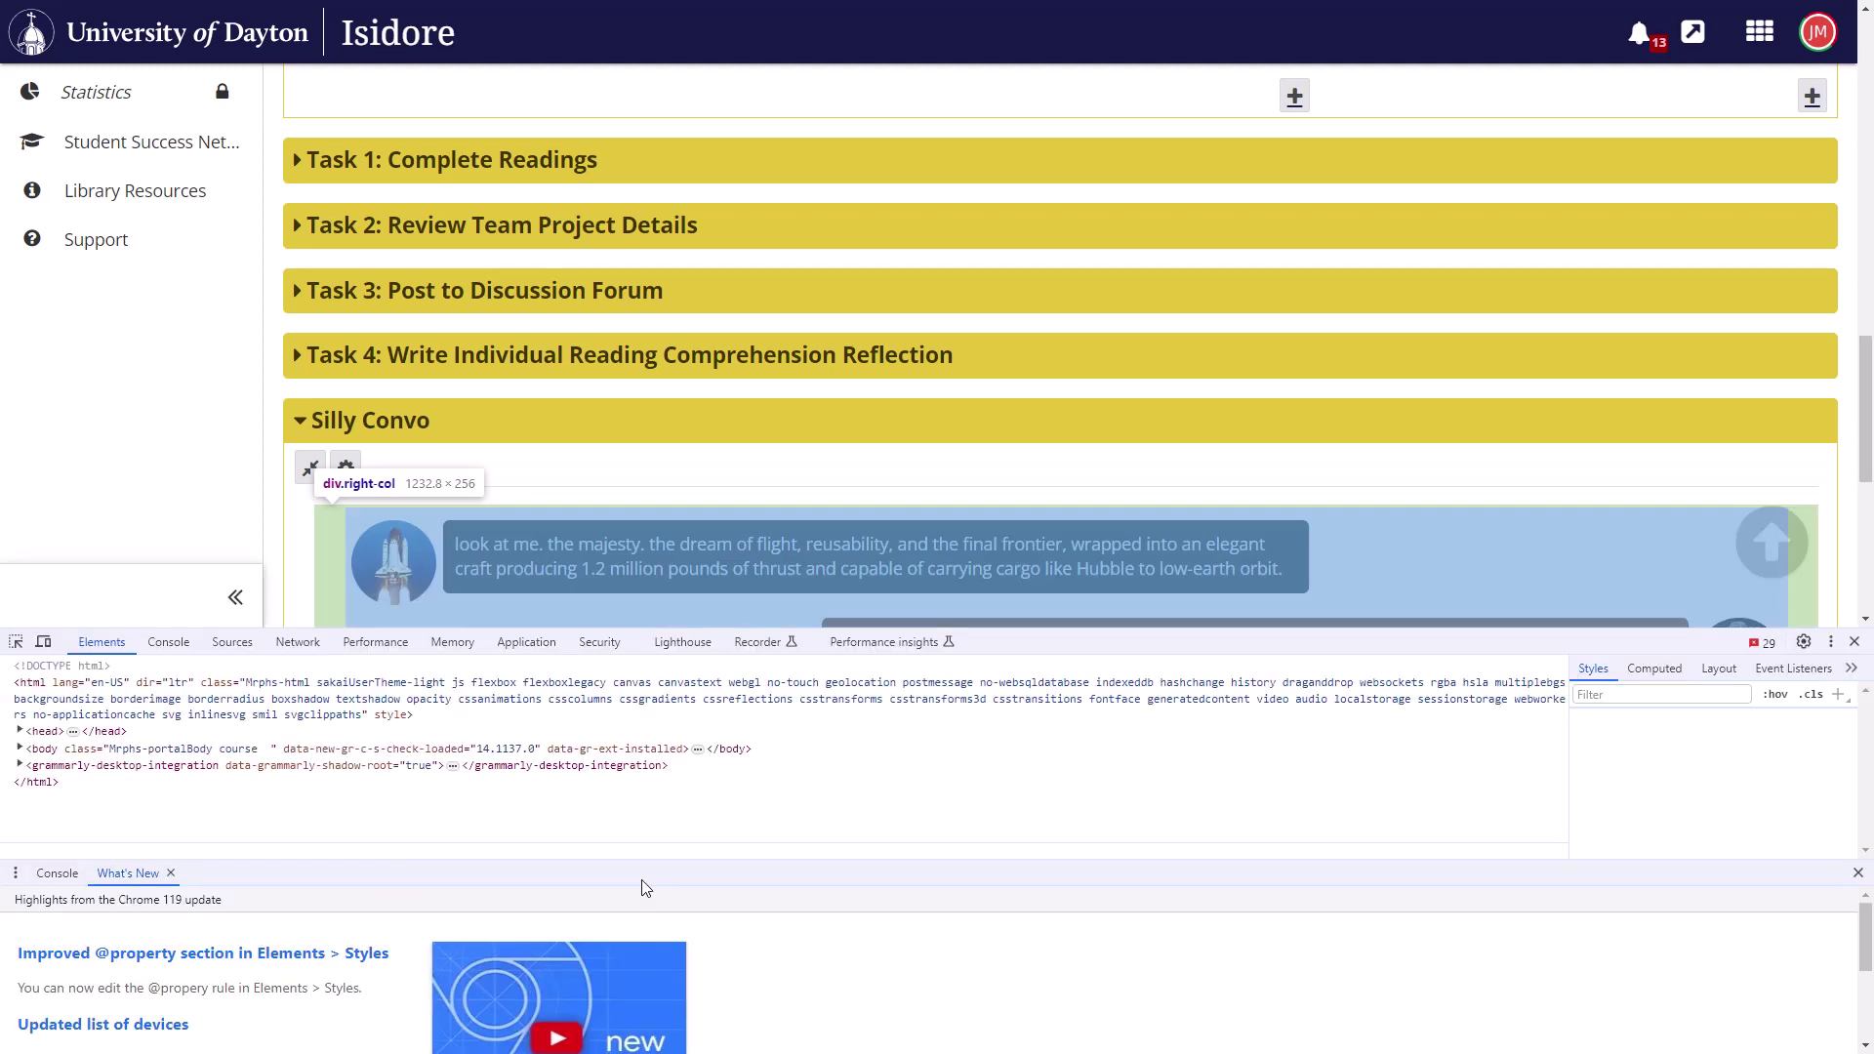
click(1858, 873)
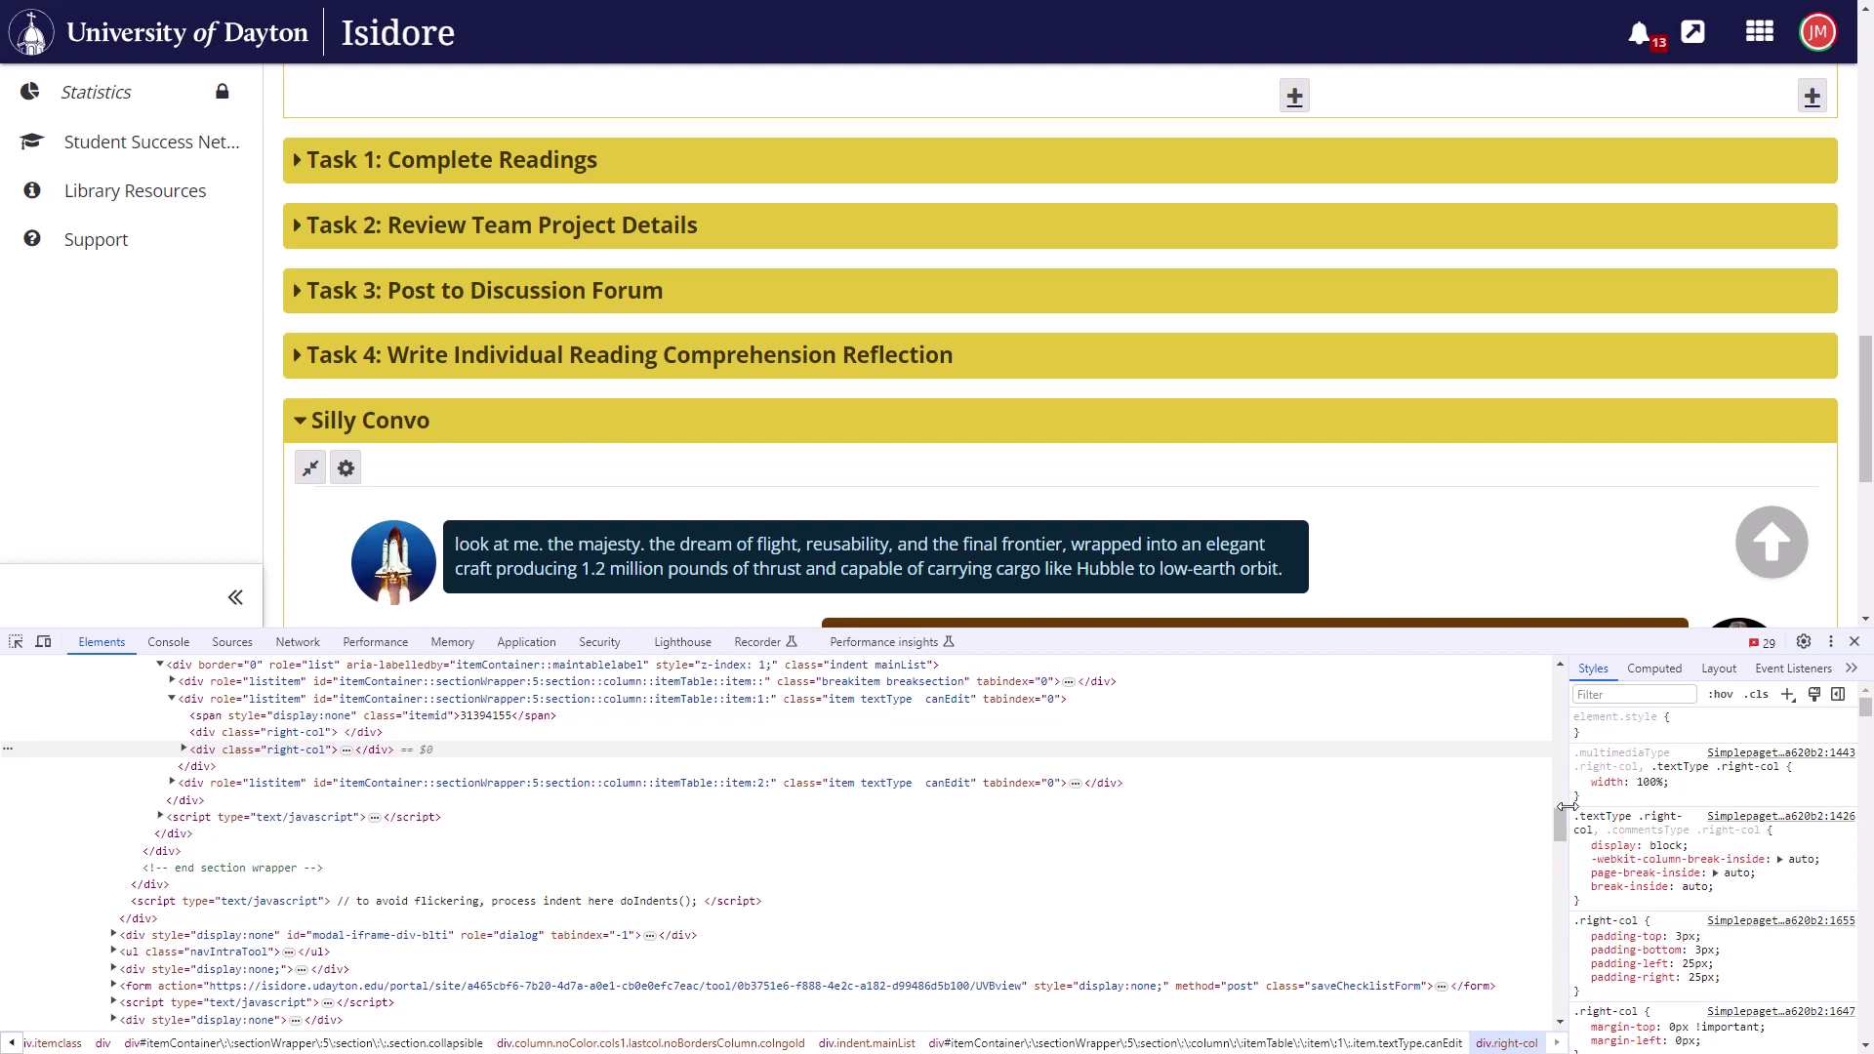
drag(1565, 803, 1352, 813)
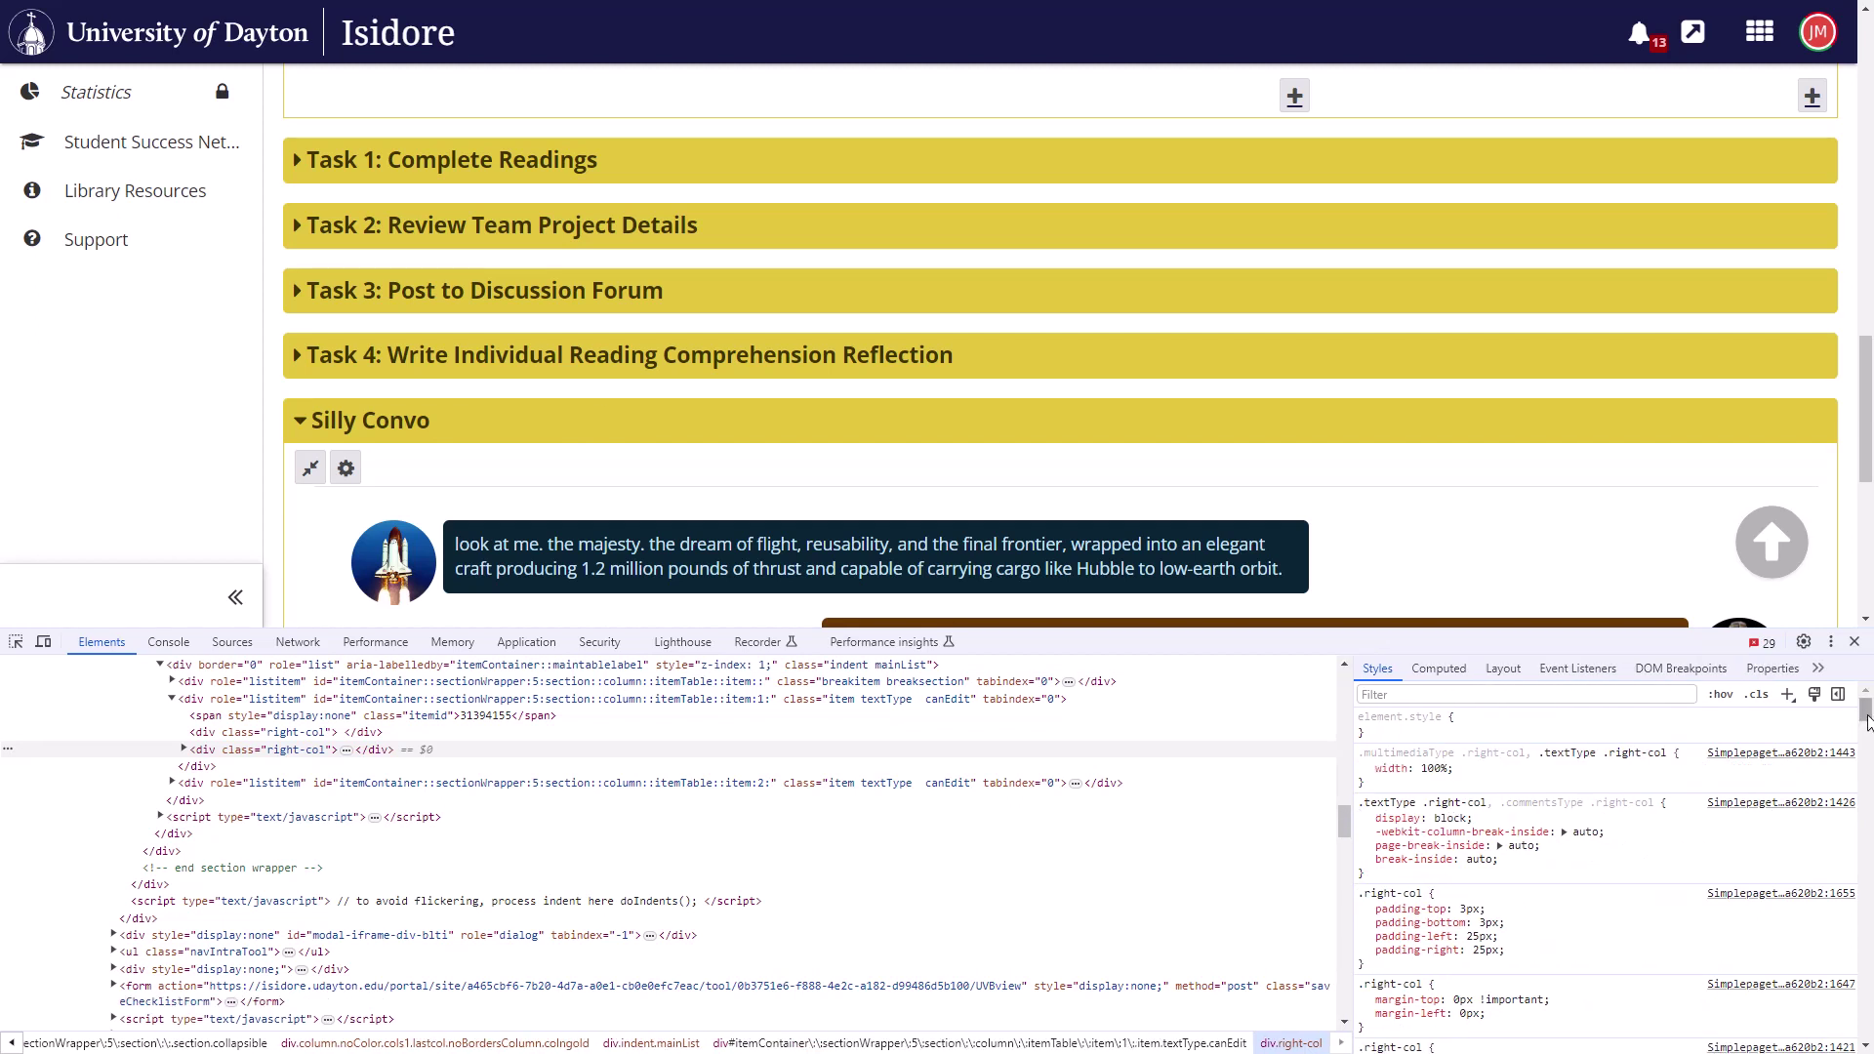
Step: Examine the root colour variables in the styles for the available Sakai colour names and their lighter and darker shades
drag(1867, 720, 1870, 803)
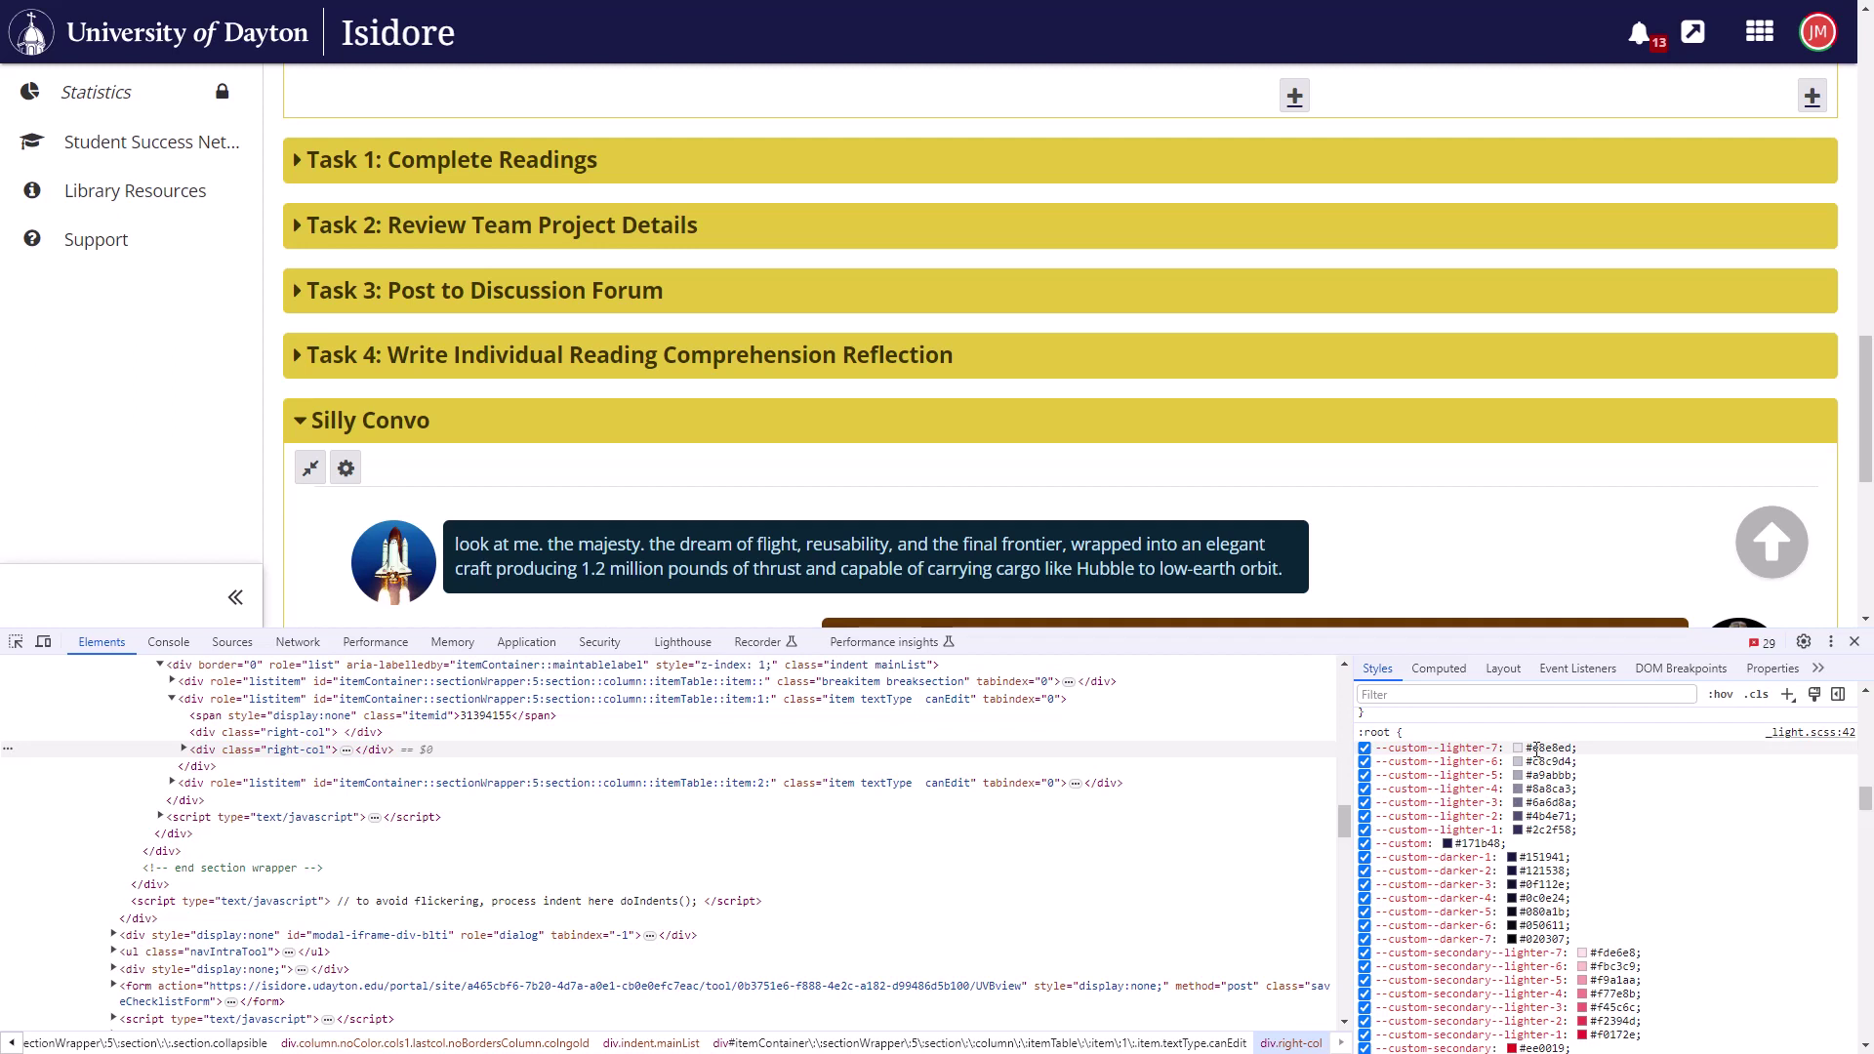
scroll(1536, 750, down, 2)
scroll(1531, 781, down, 10)
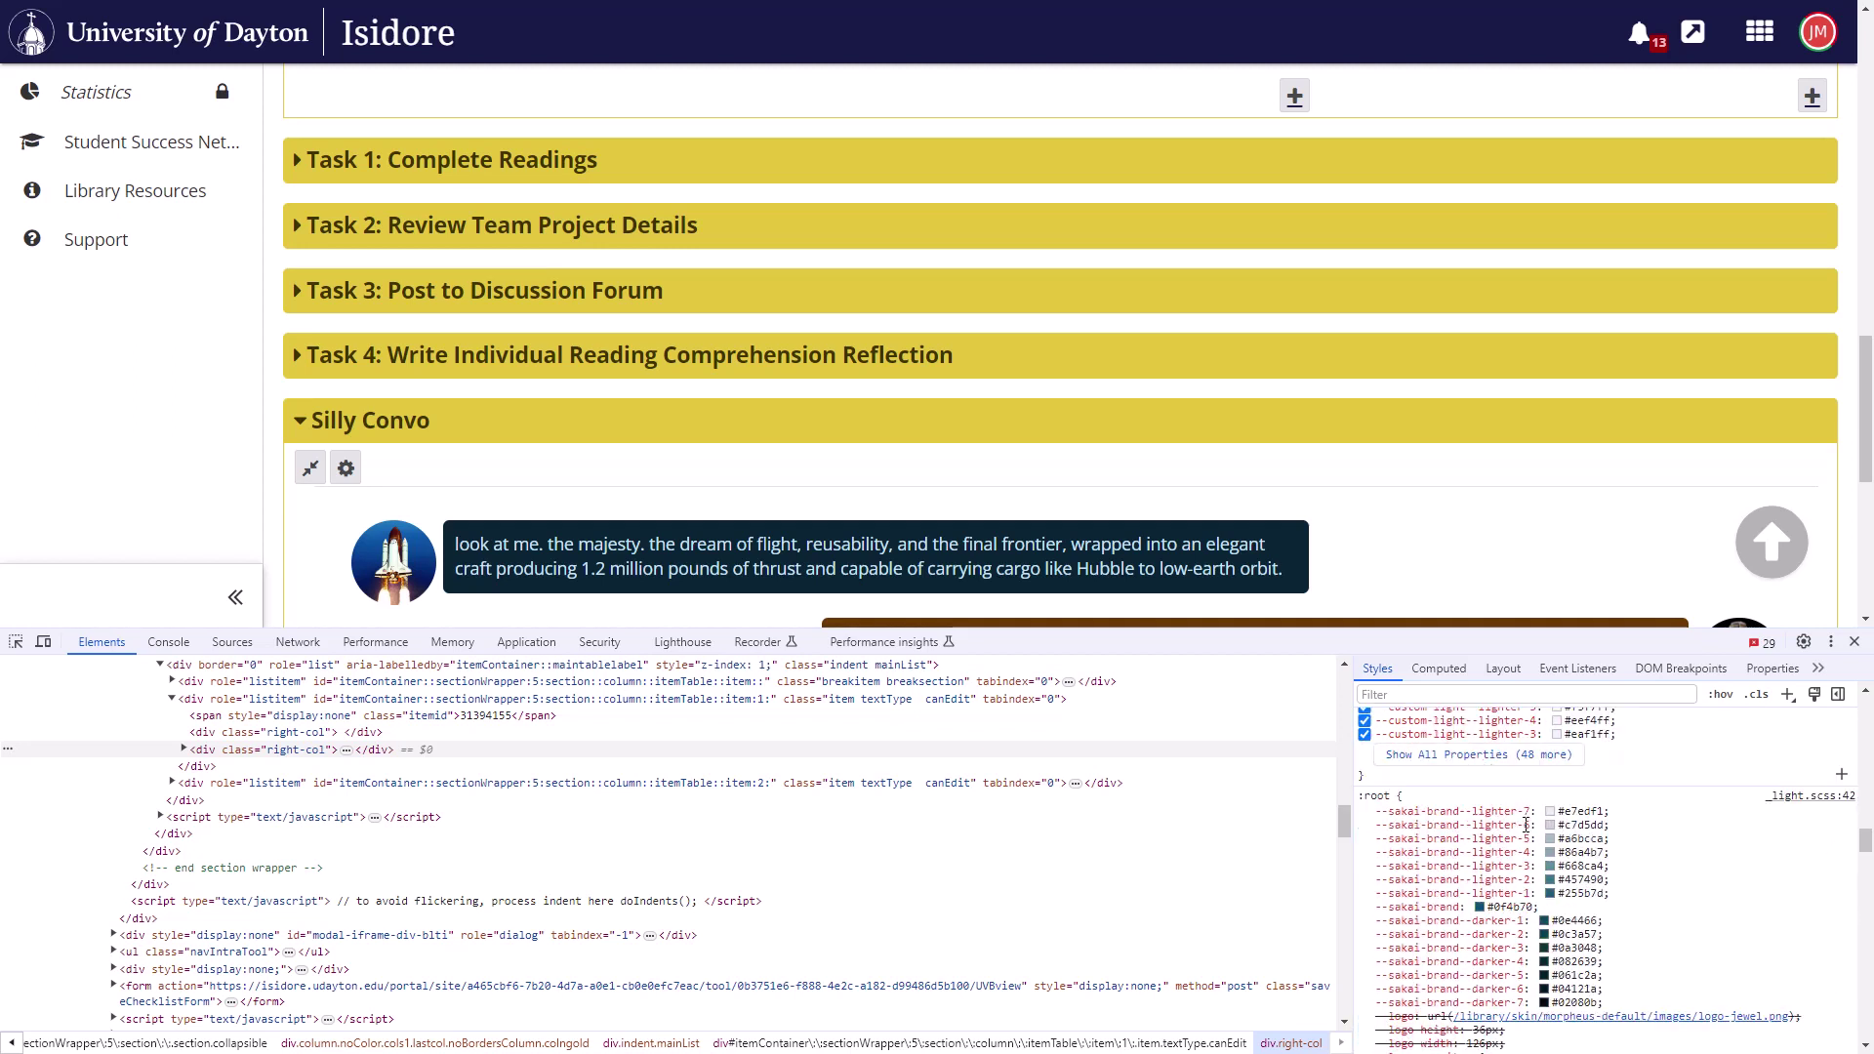
scroll(1525, 823, down, 3)
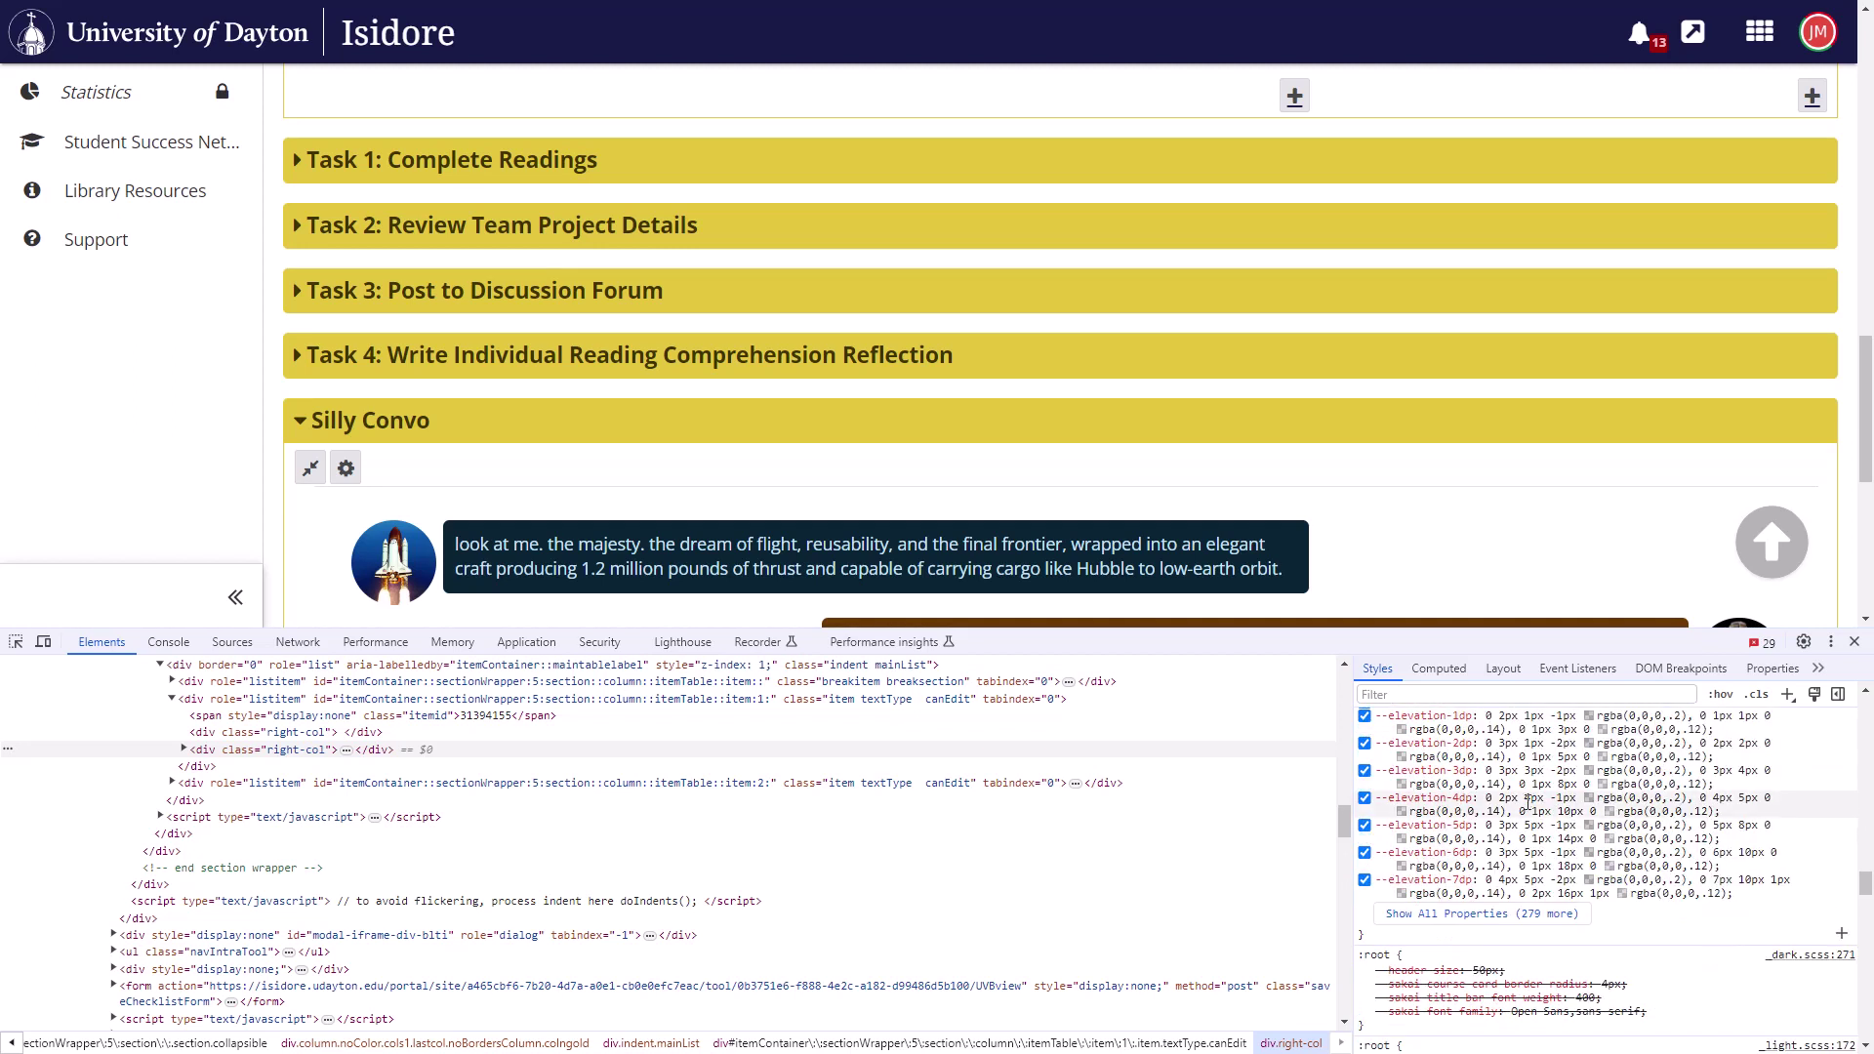
scroll(1518, 845, up, 2)
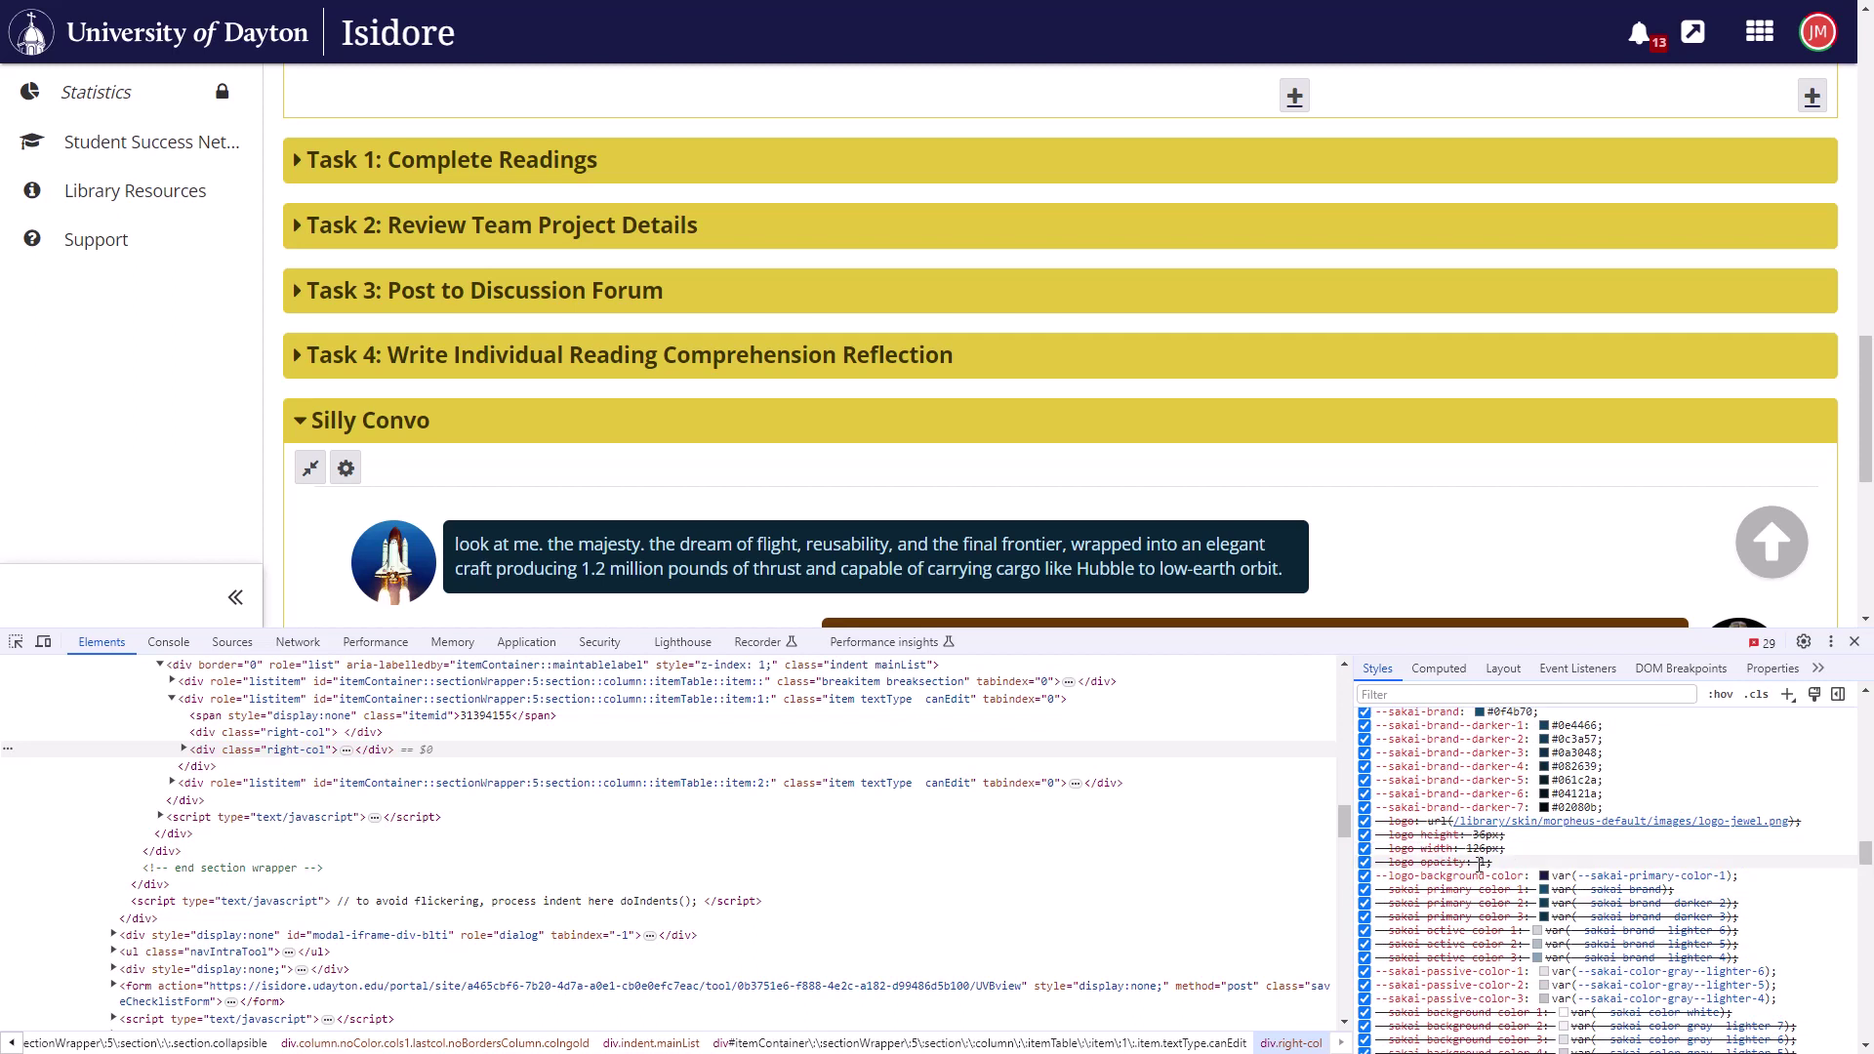
scroll(1481, 864, up, 2)
scroll(1481, 864, up, 2)
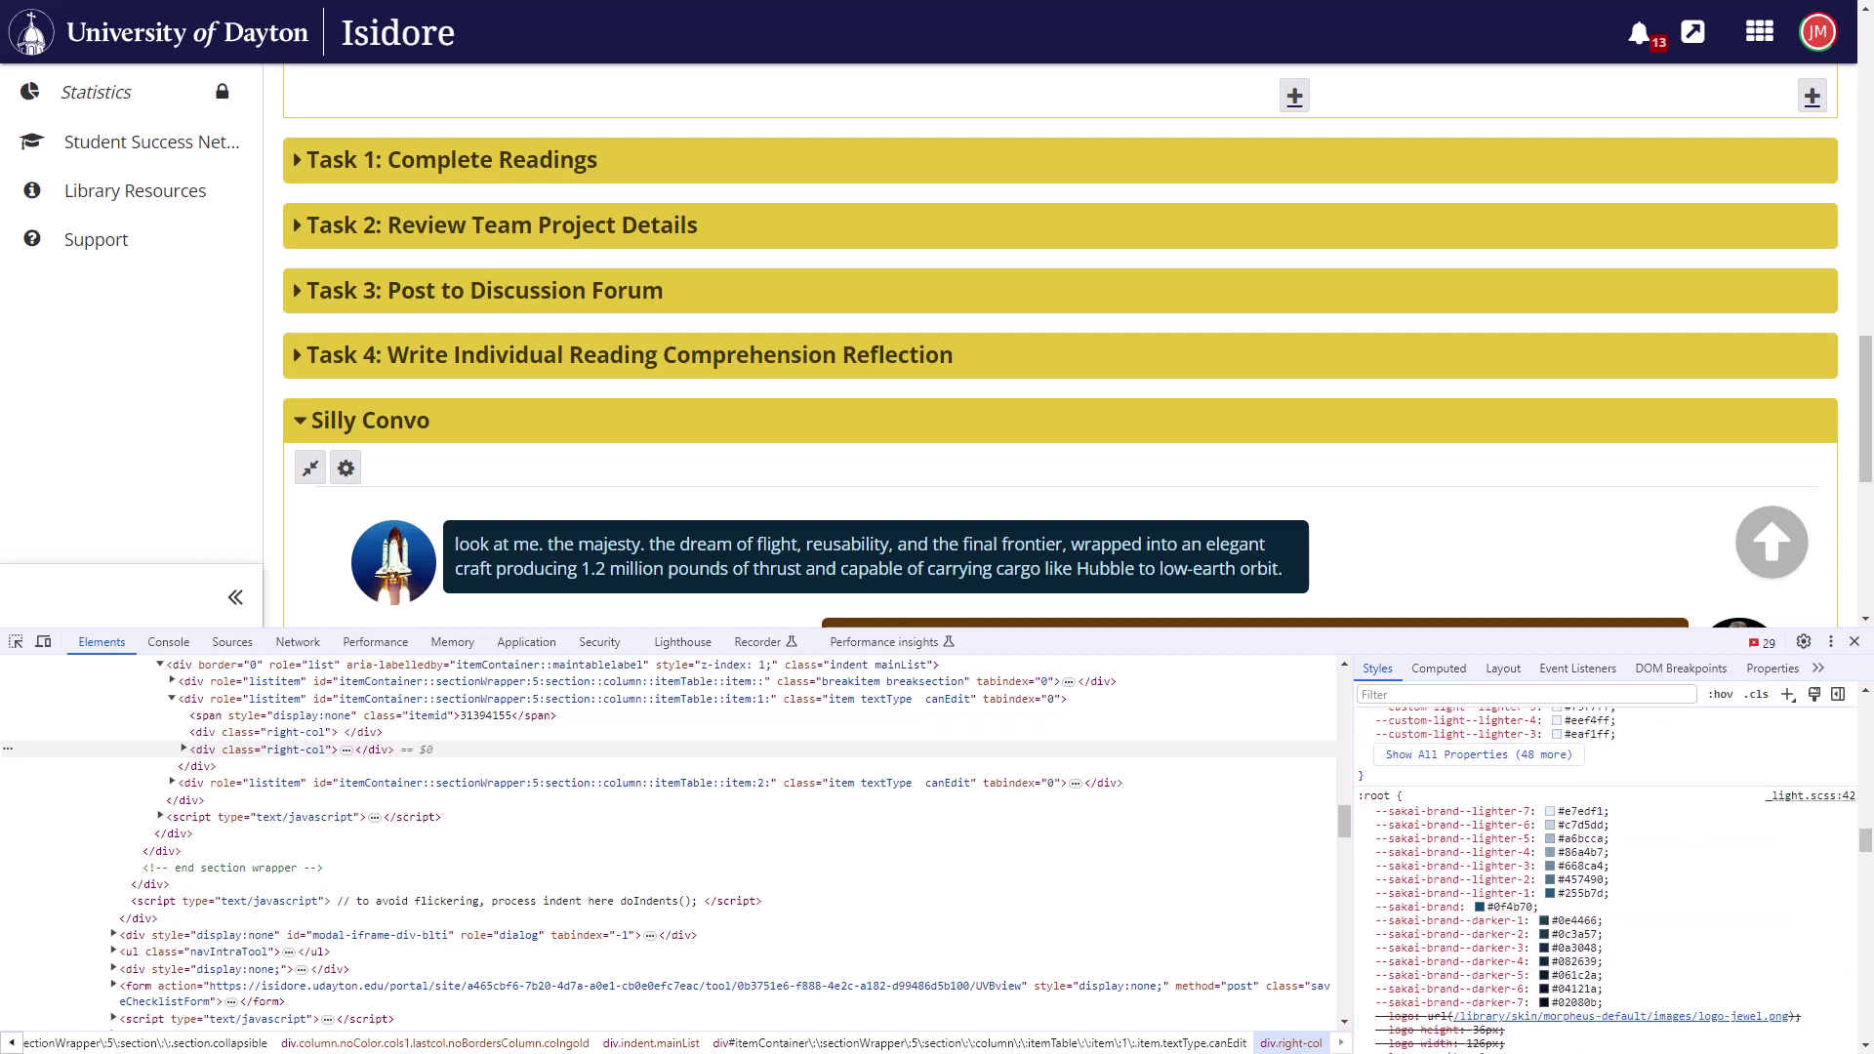
scroll(1411, 827, up, 3)
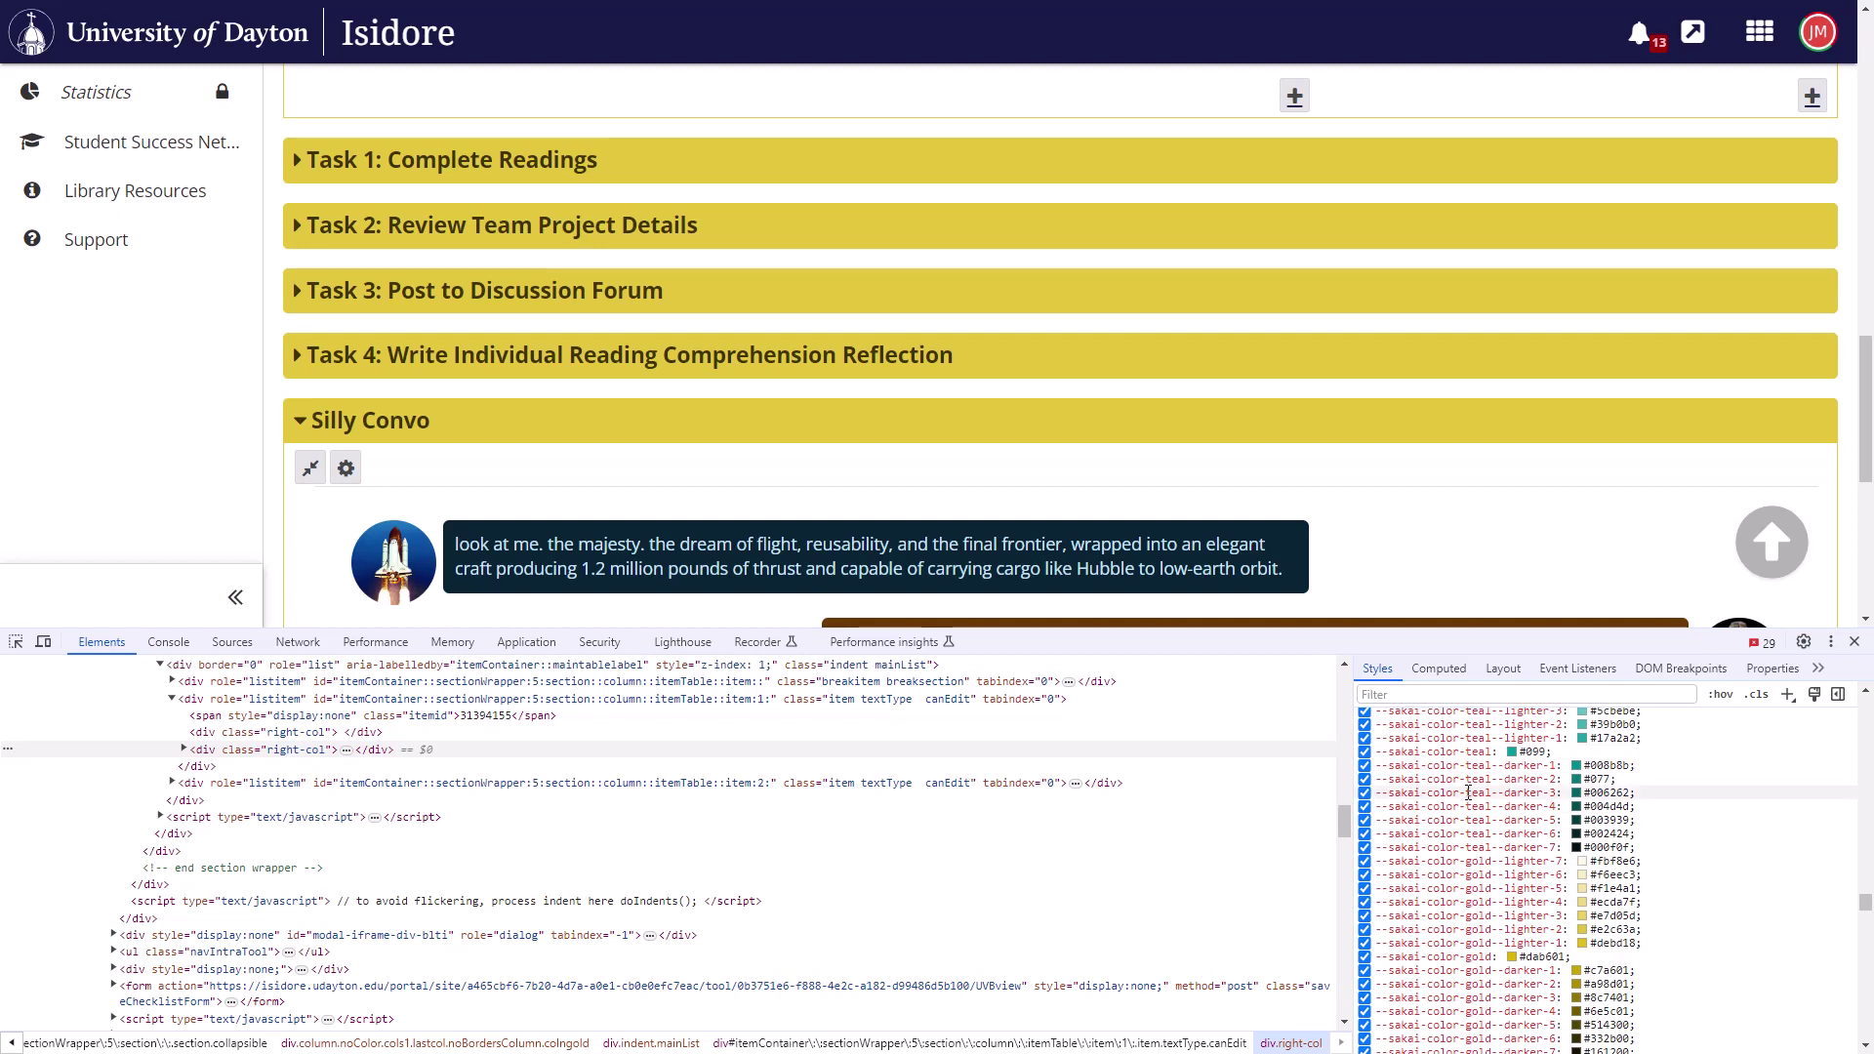
scroll(1474, 791, down, 1)
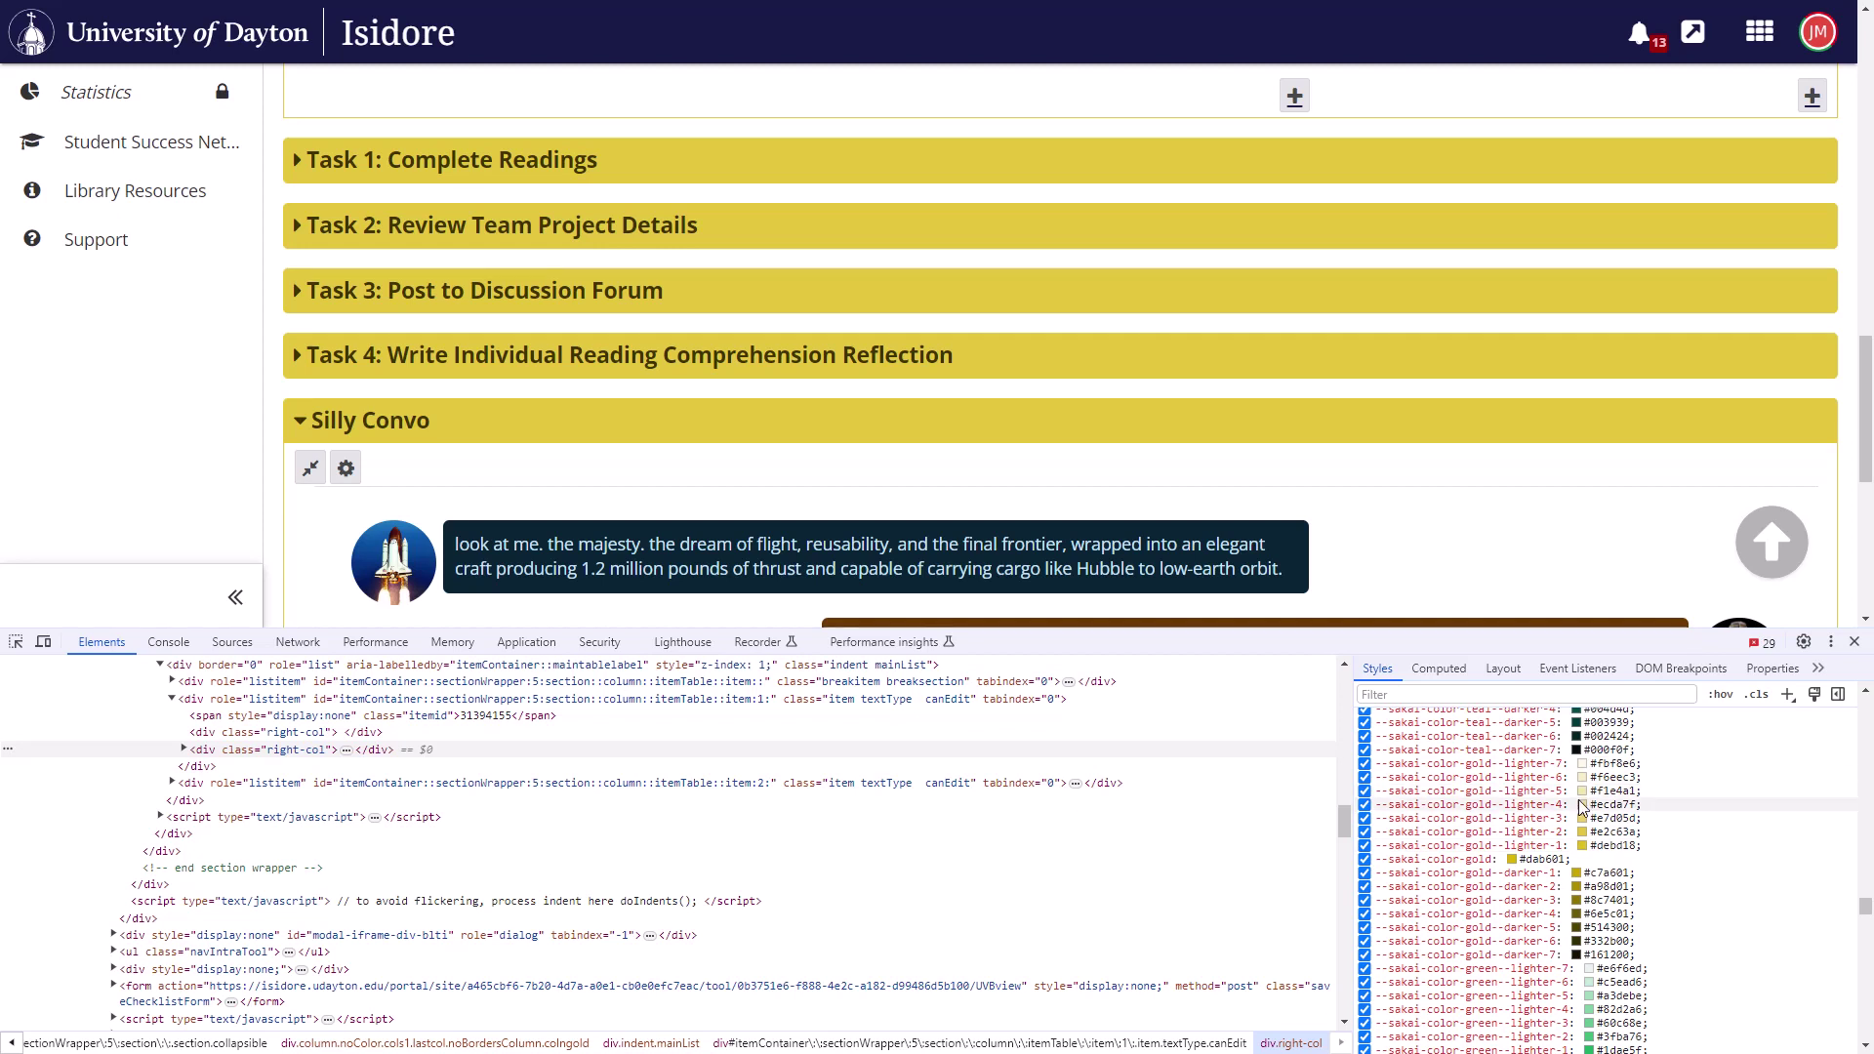
scroll(1586, 818, down, 1)
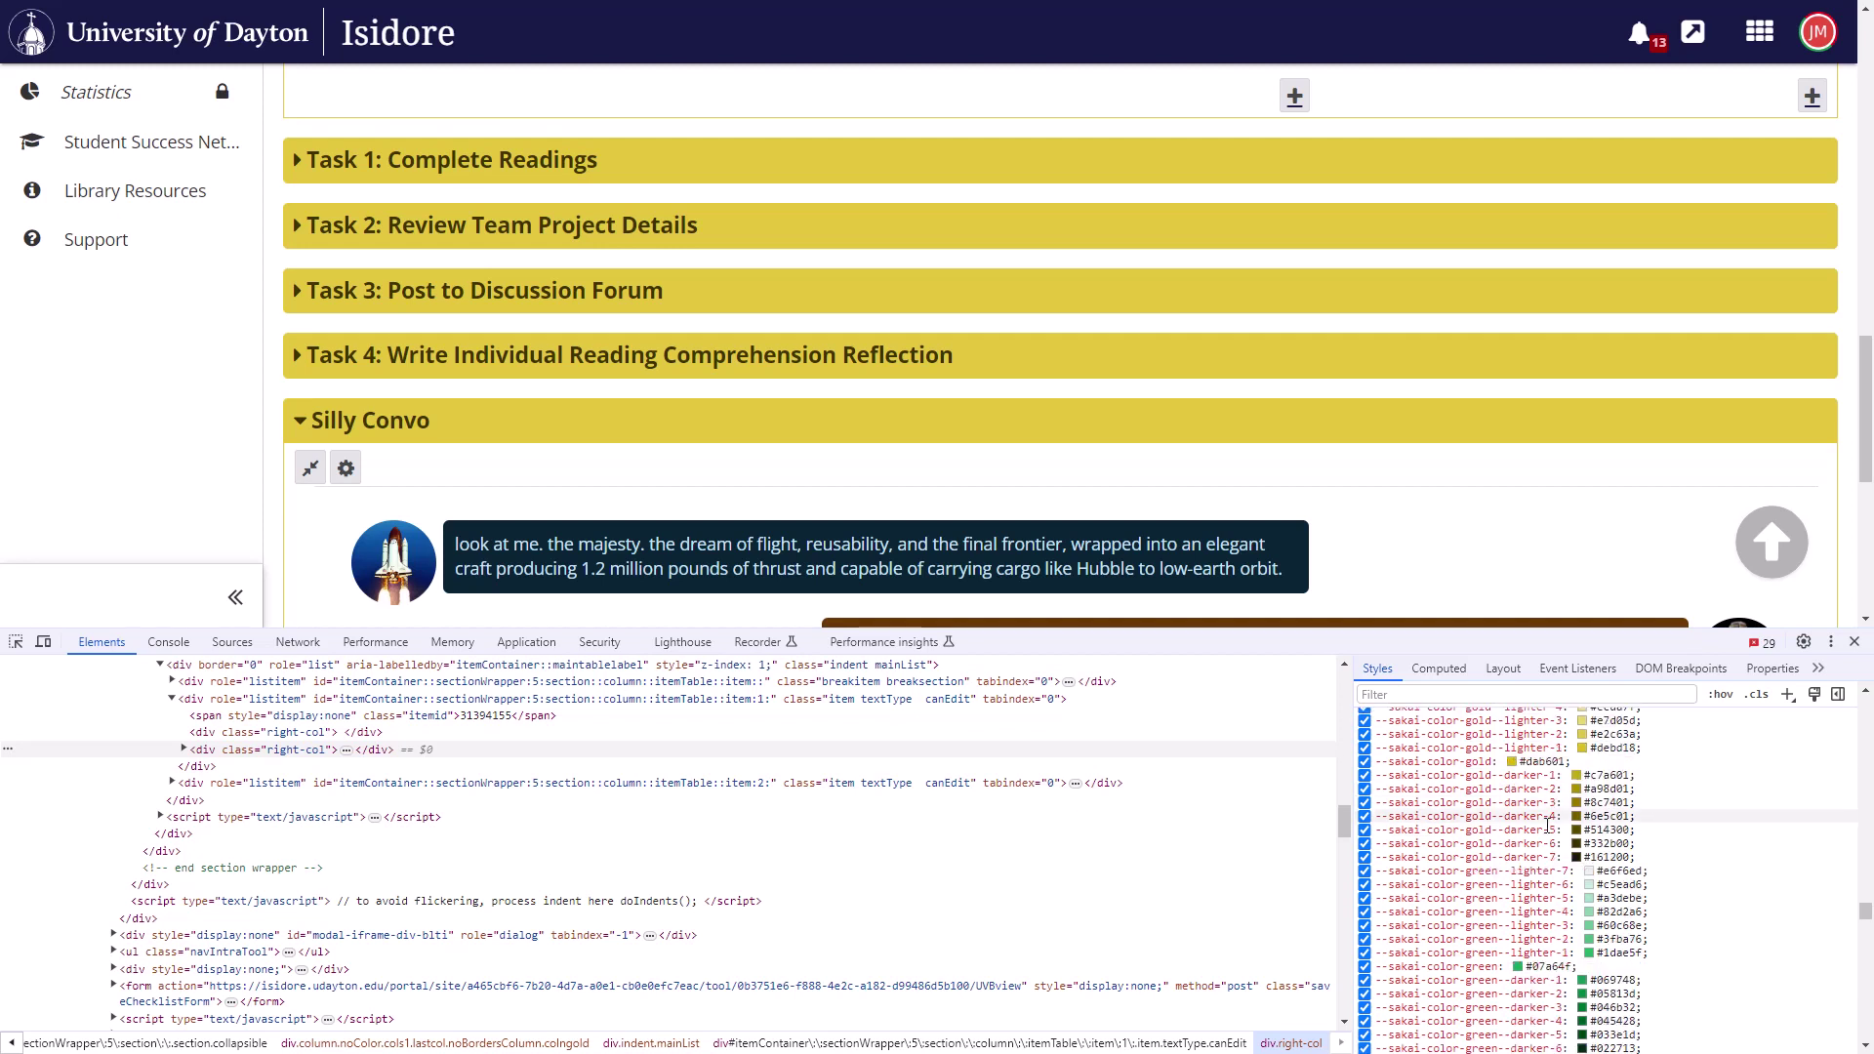
scroll(1477, 848, up, 1)
scroll(1477, 848, up, 10)
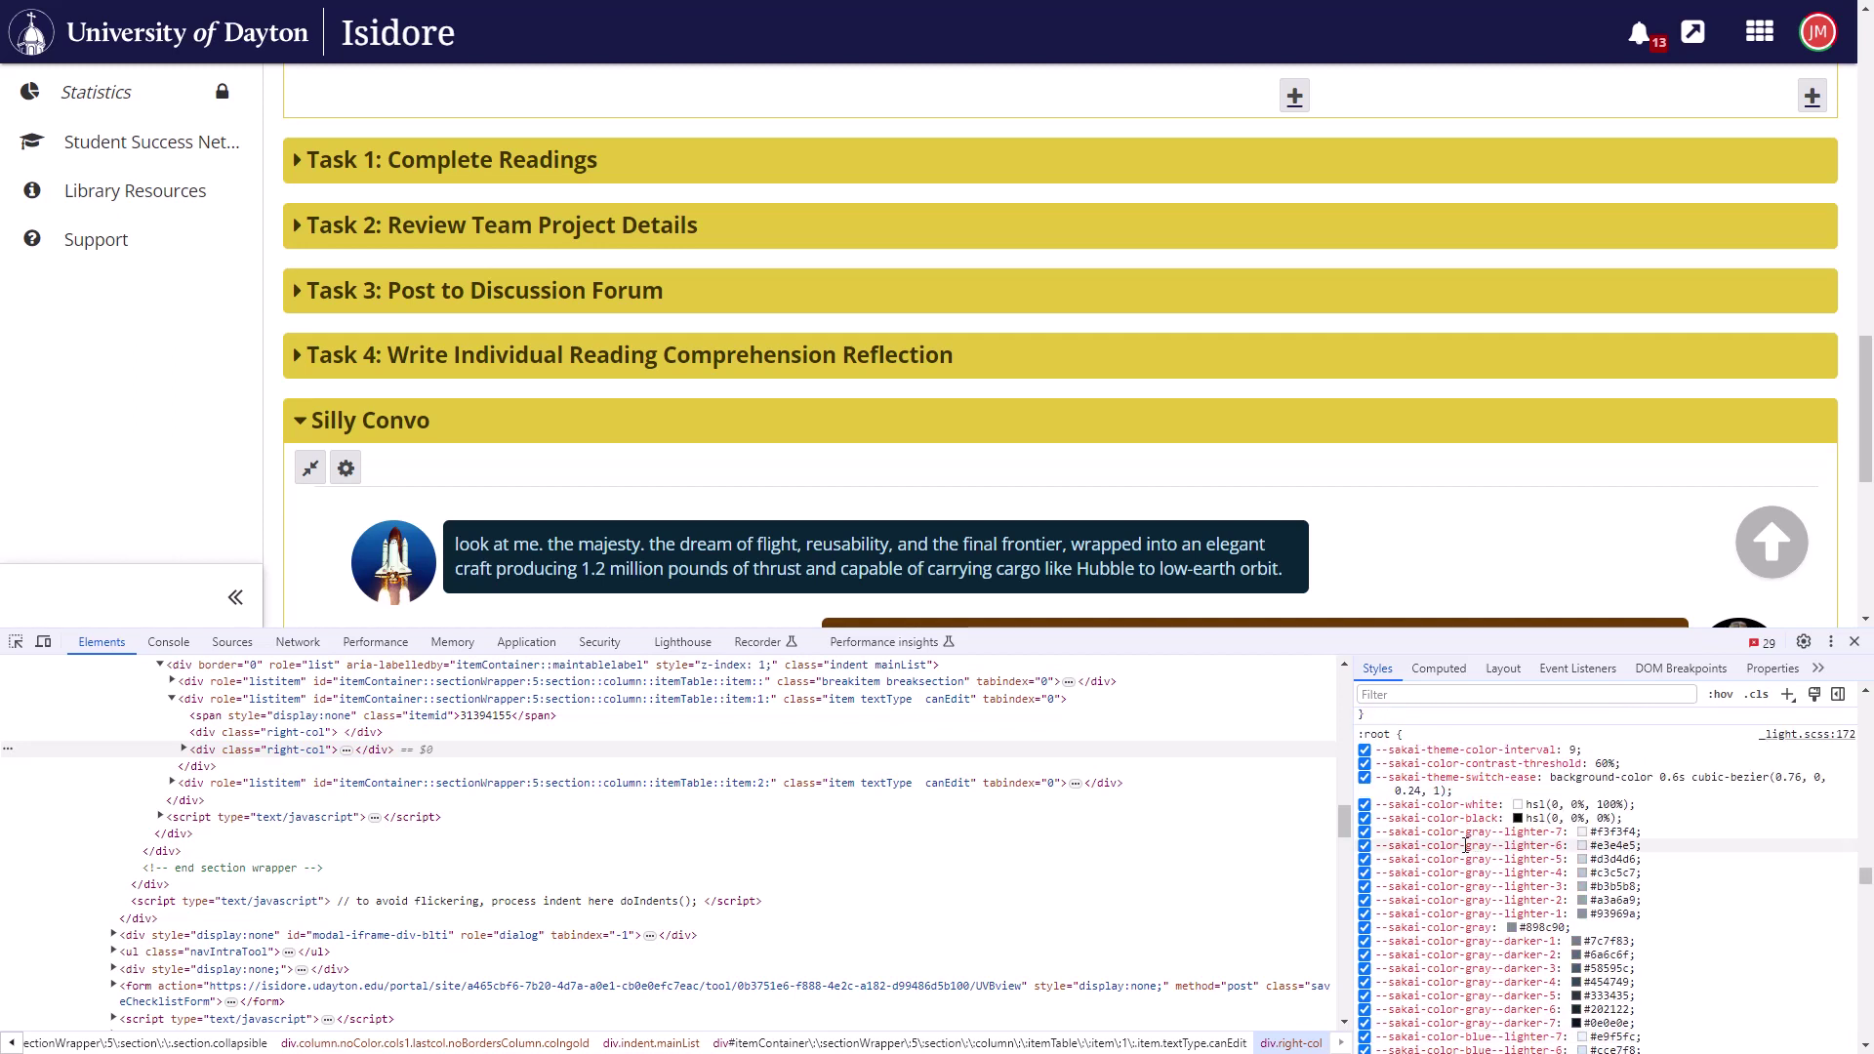
scroll(1477, 847, down, 1)
scroll(1473, 828, down, 5)
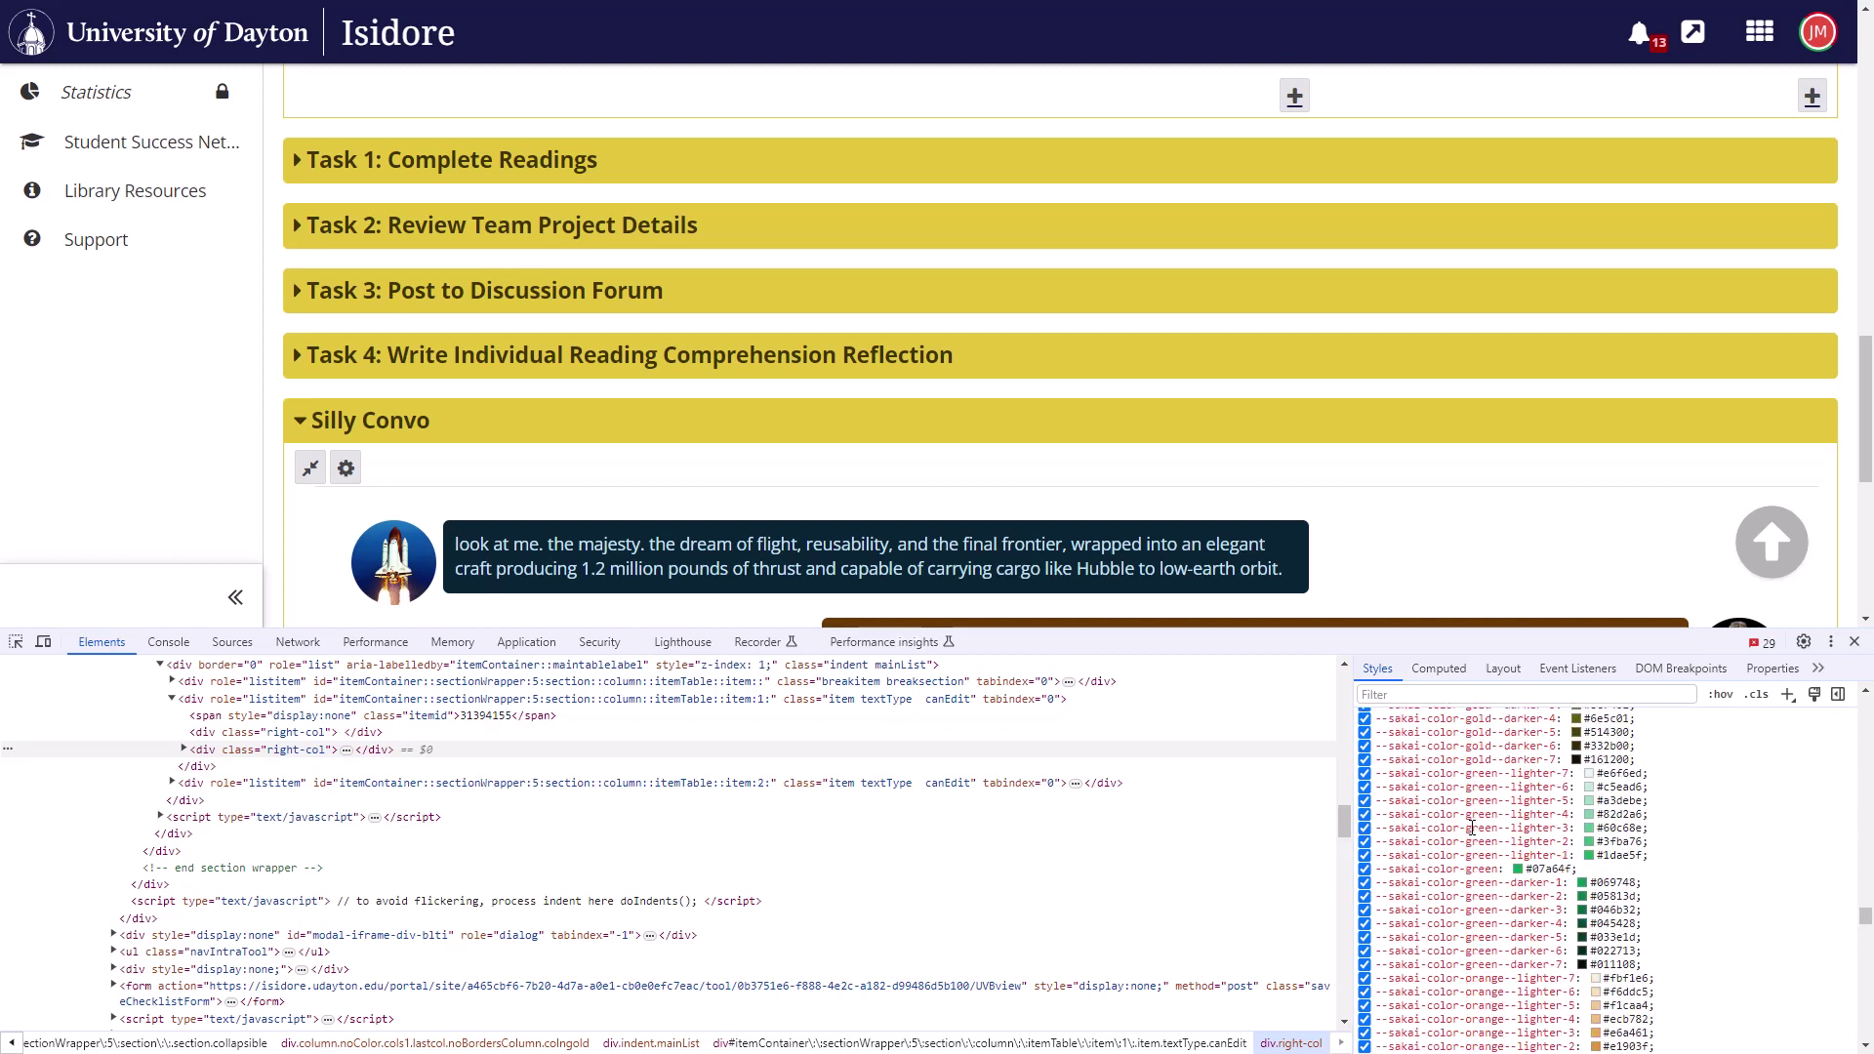
scroll(1451, 792, up, 3)
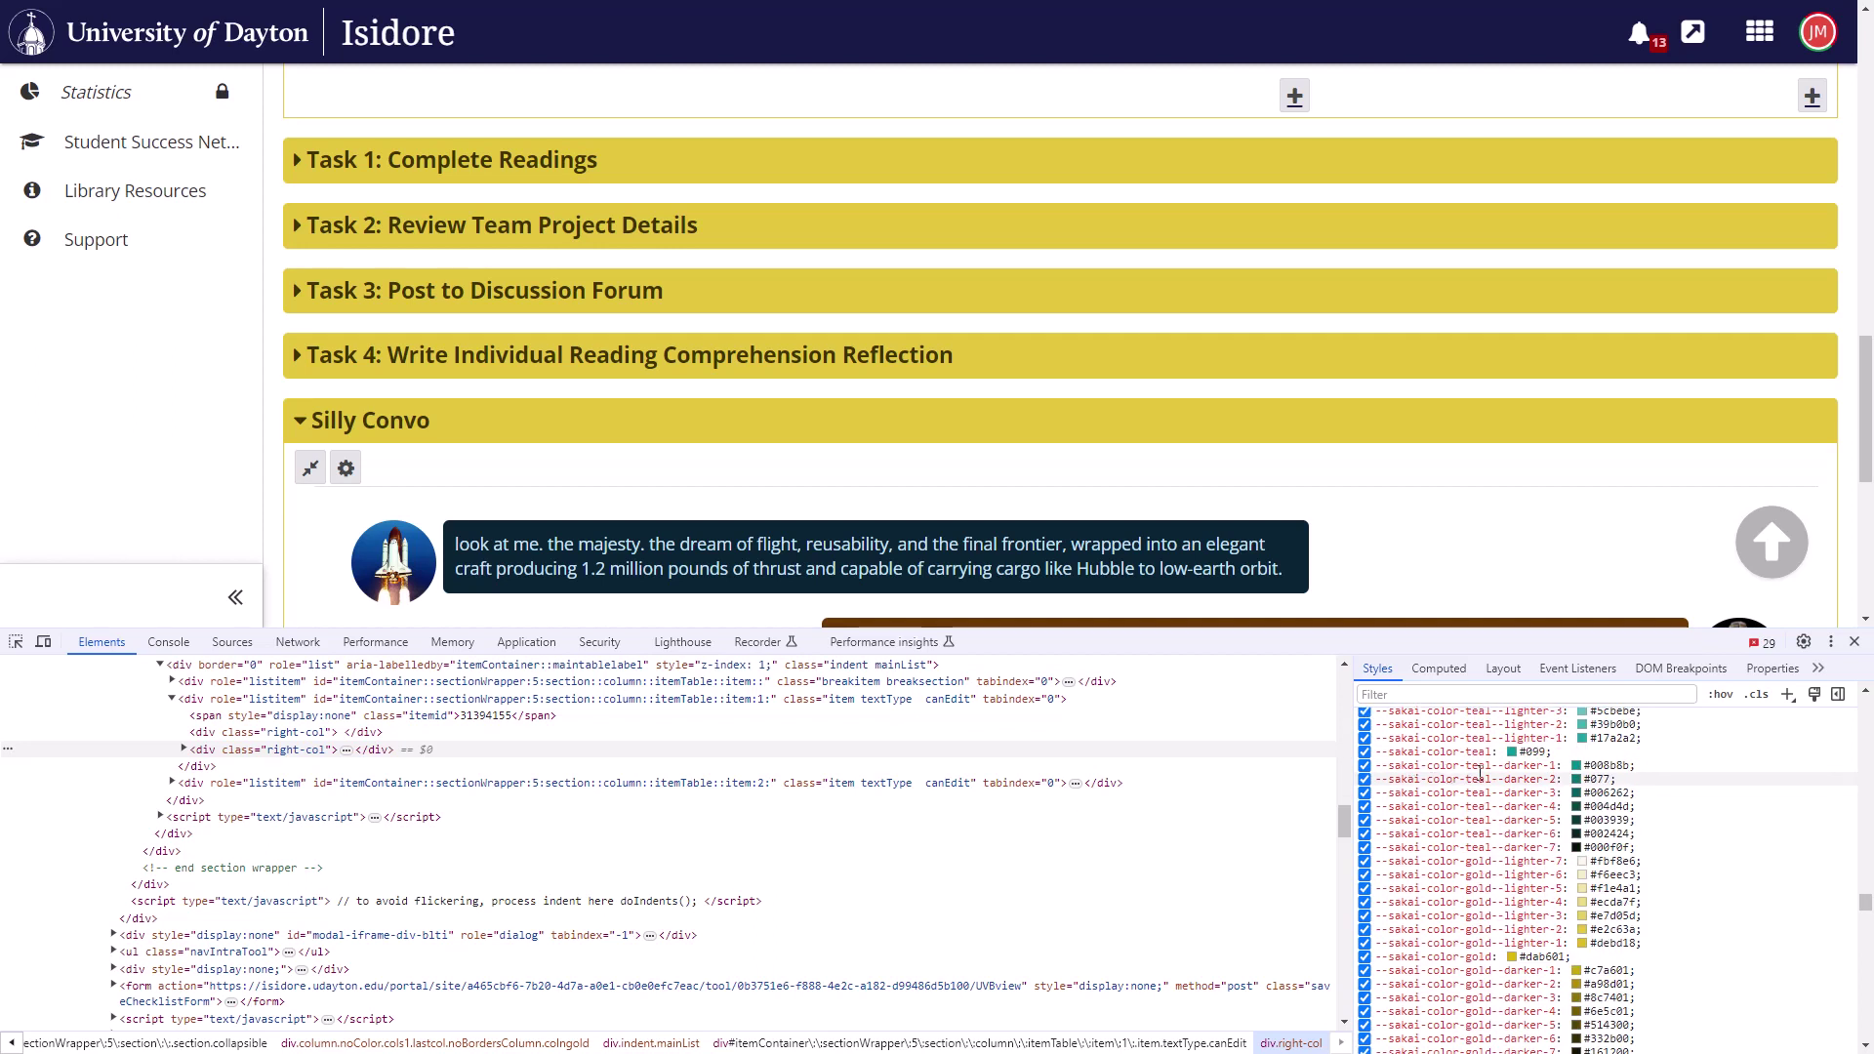
scroll(1474, 840, down, 10)
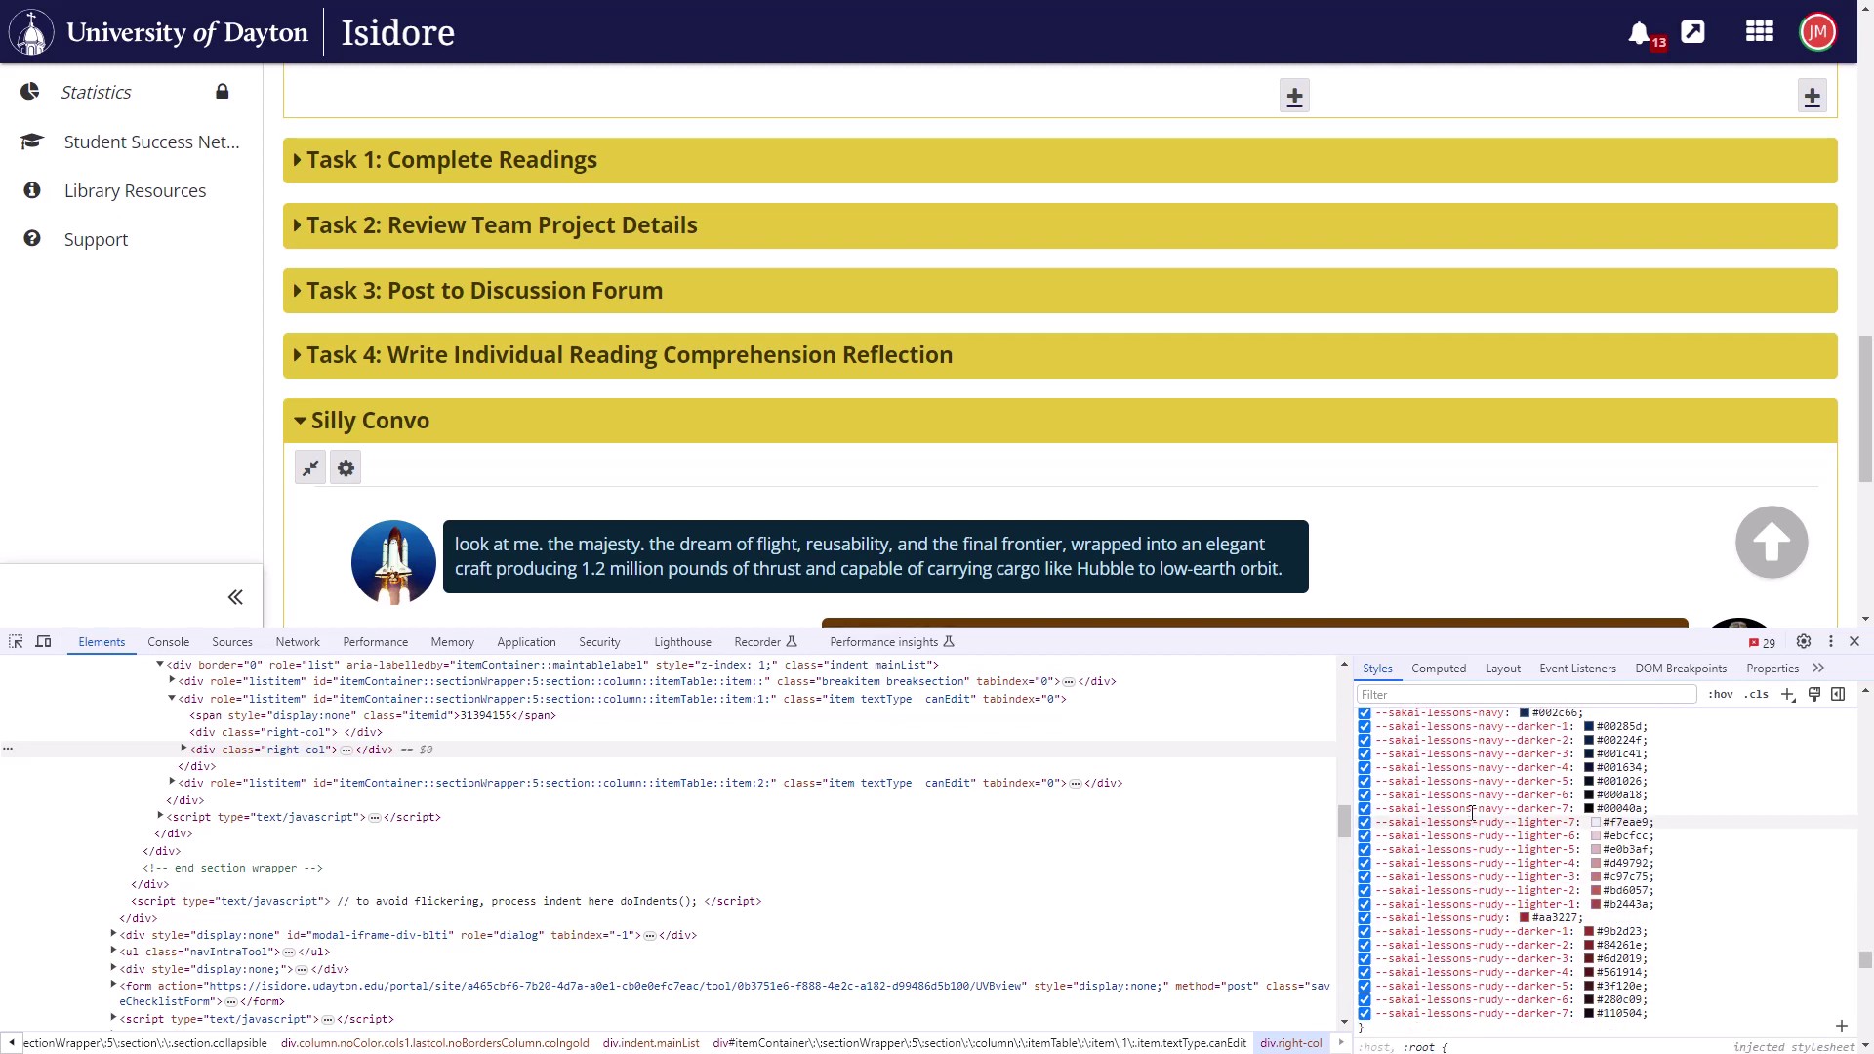
Step: Check how the sakai-lessons navy and rudy variables are named compared with the sakai-color ones, then close the developer tools
click(1439, 795)
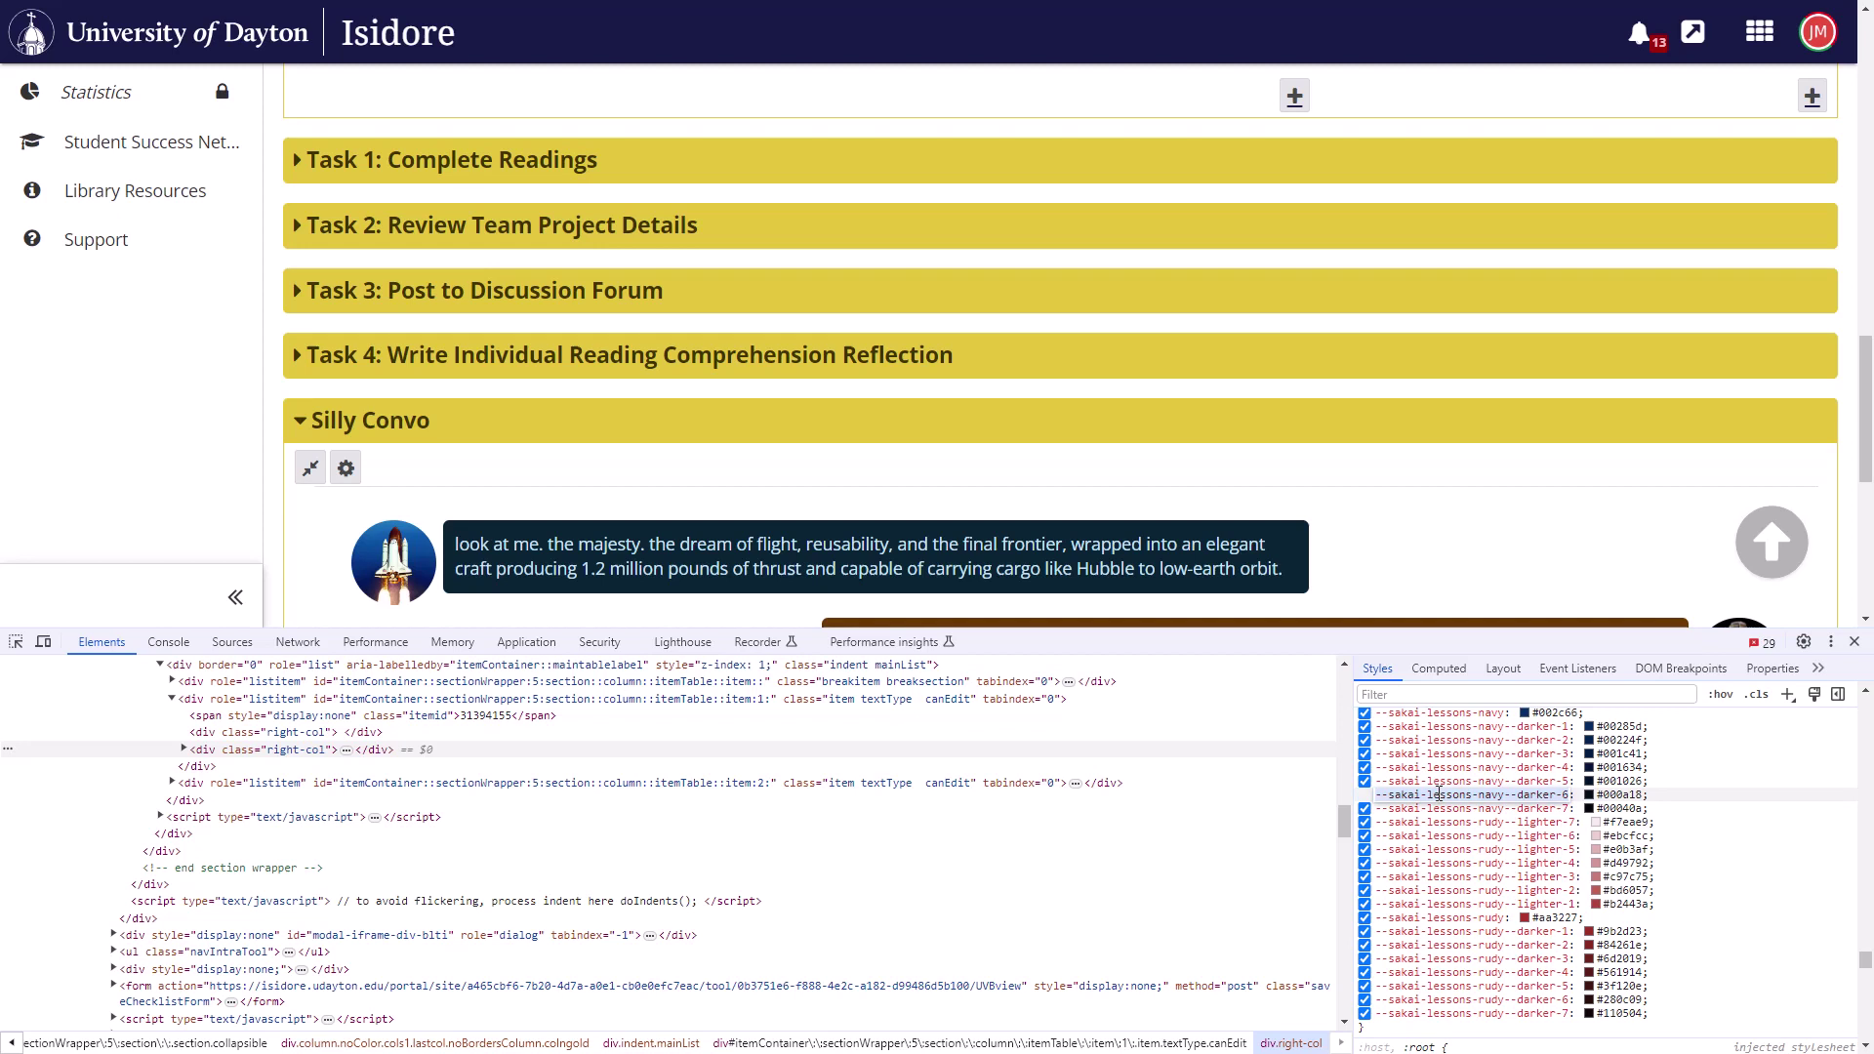
key(shift+Tab)
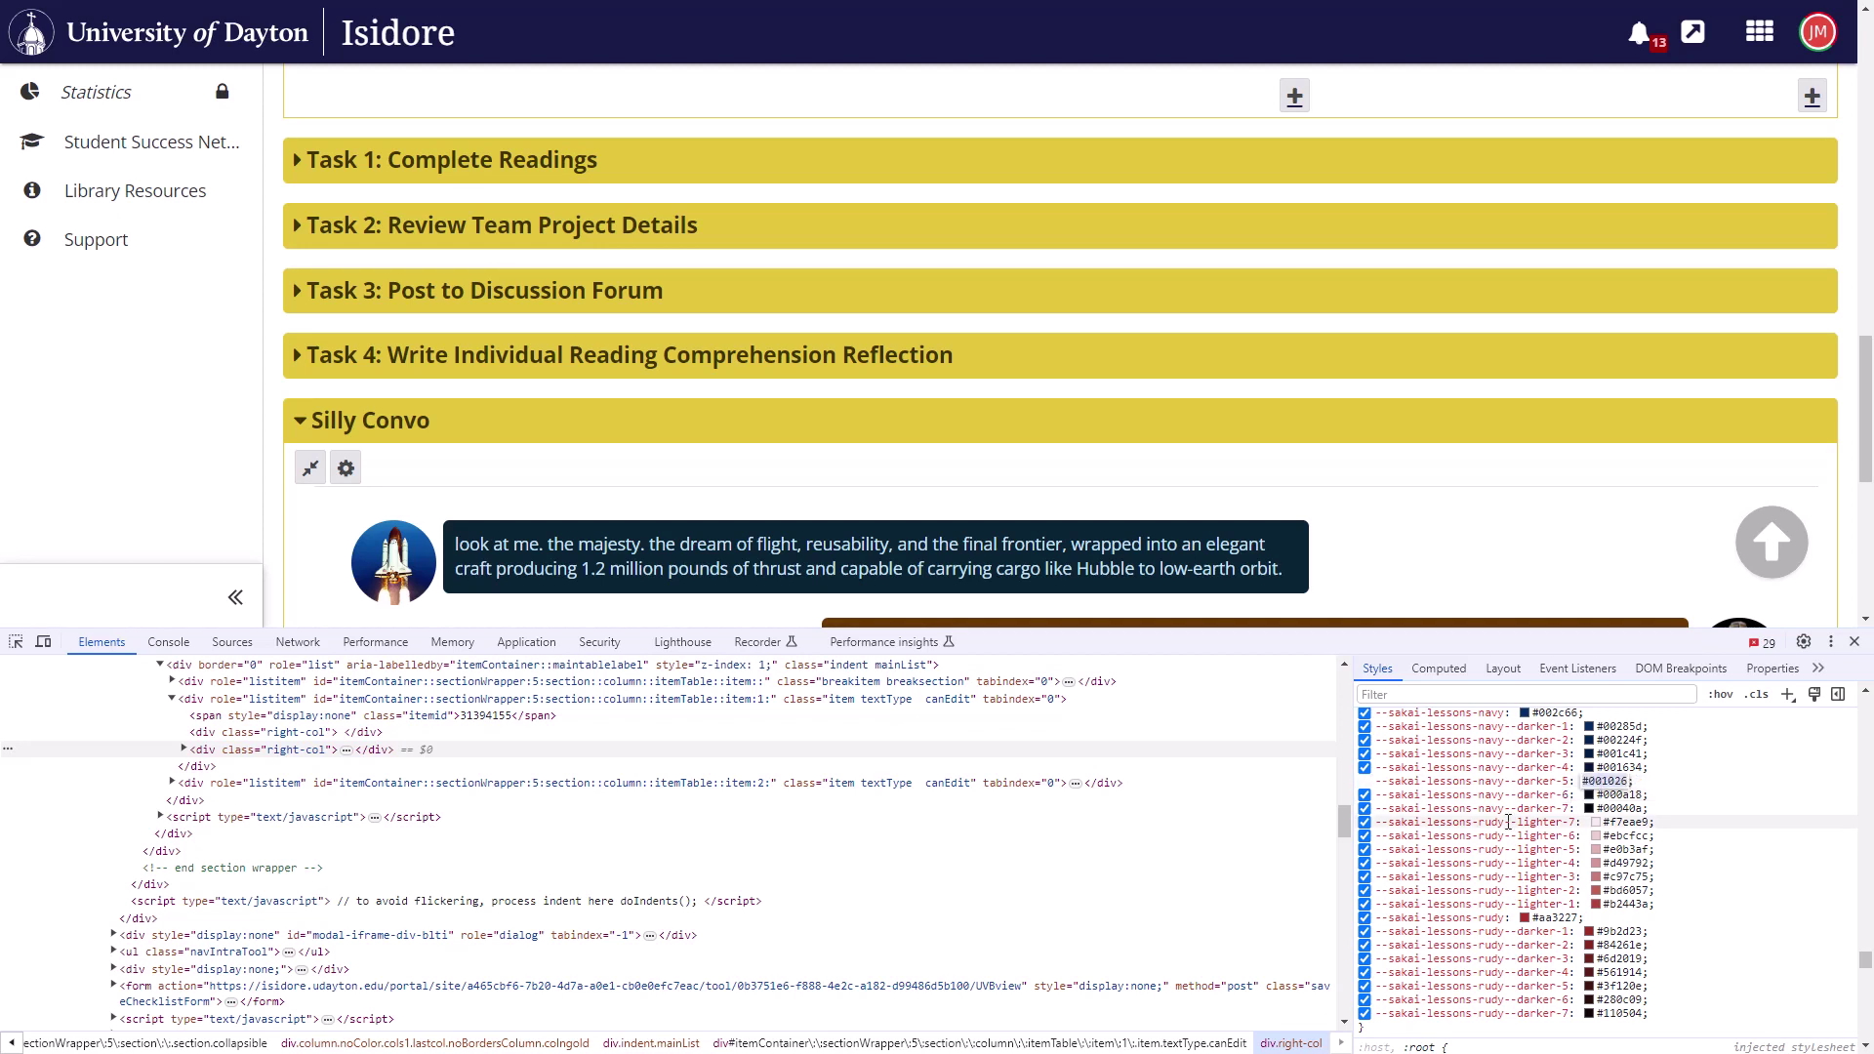
scroll(1458, 786, up, 3)
scroll(1458, 786, up, 3)
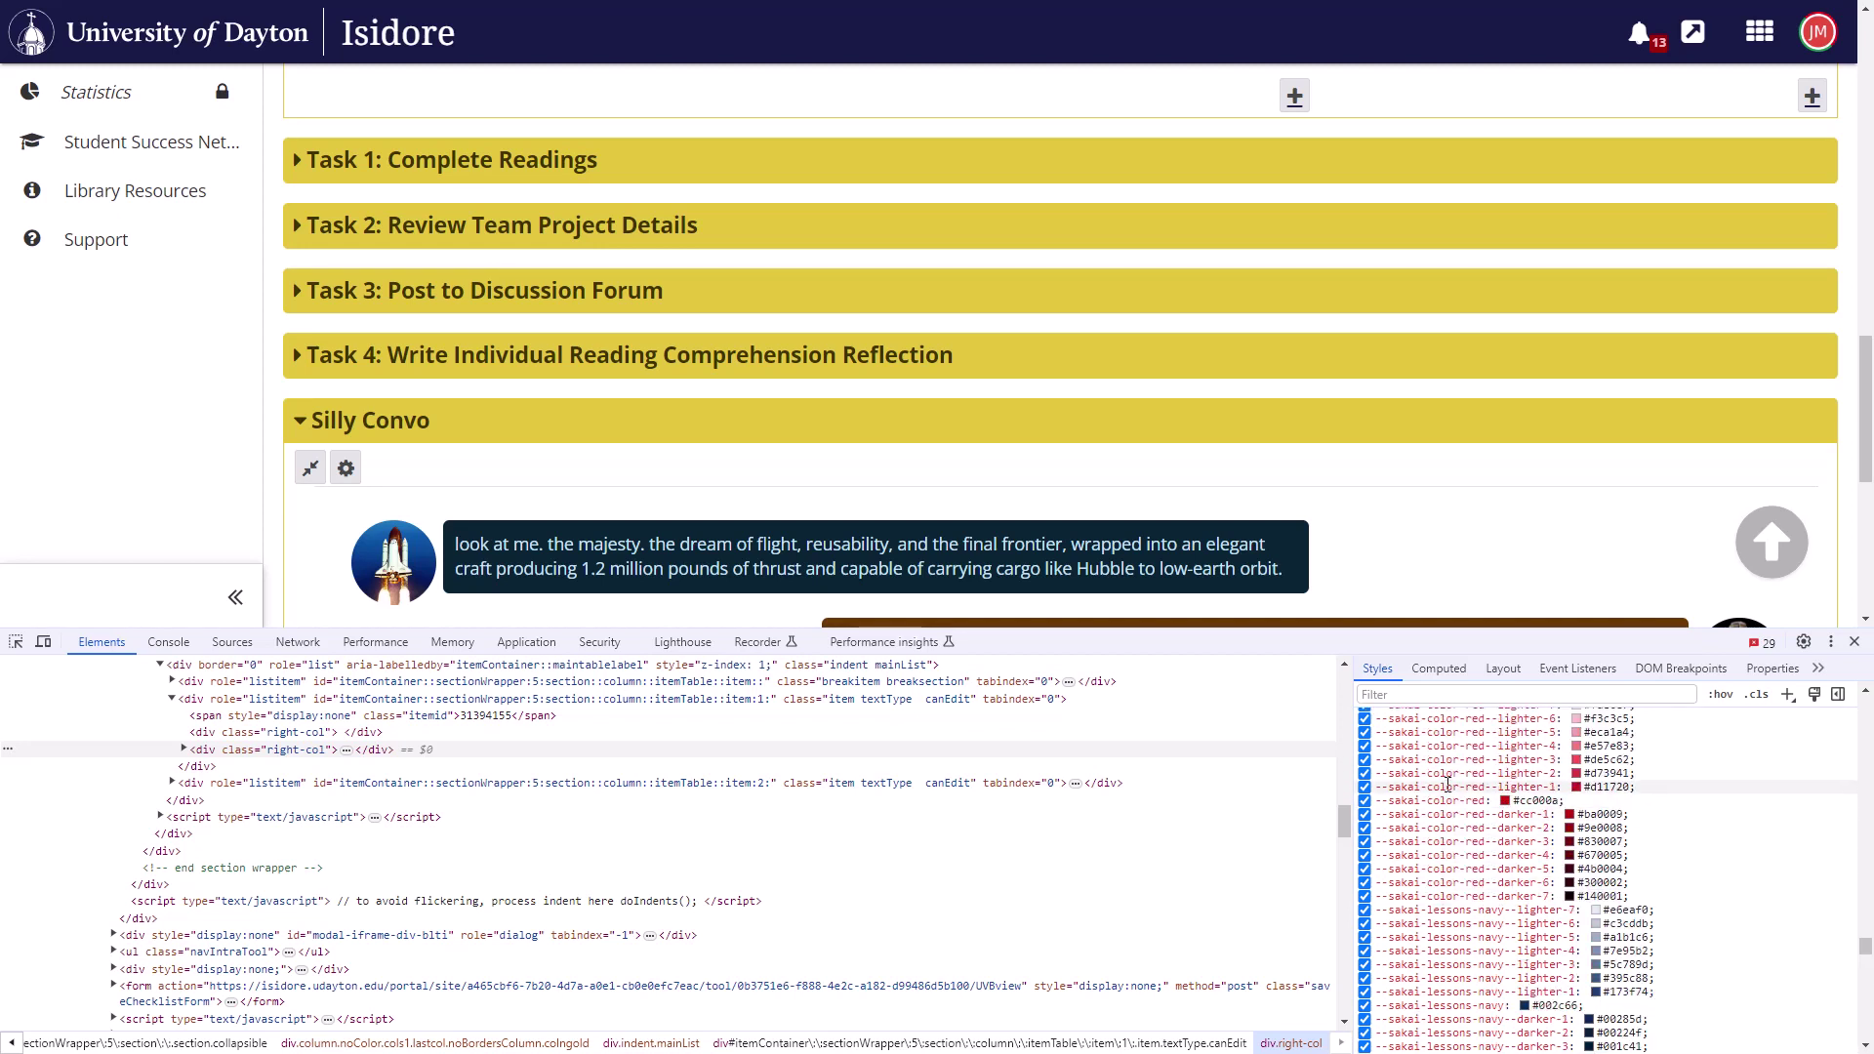
click(1474, 937)
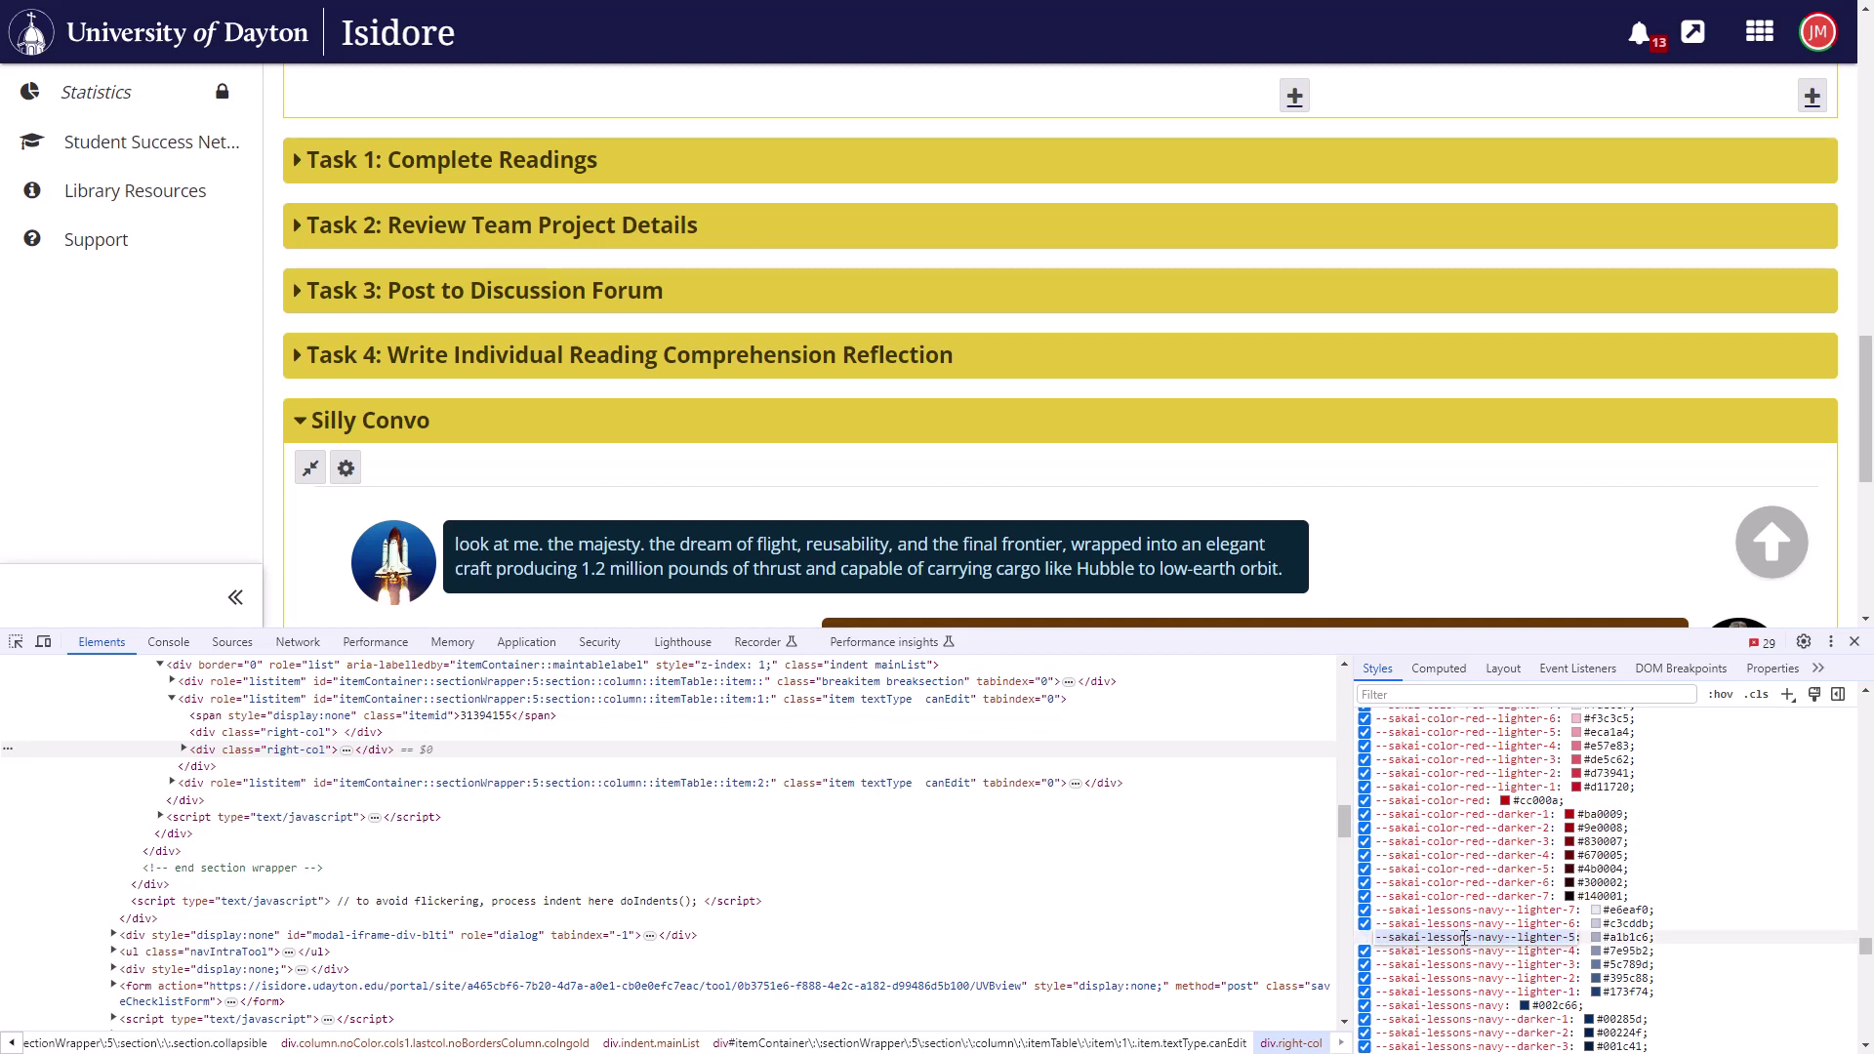
scroll(1578, 872, down, 1)
scroll(1577, 872, down, 3)
click(1451, 781)
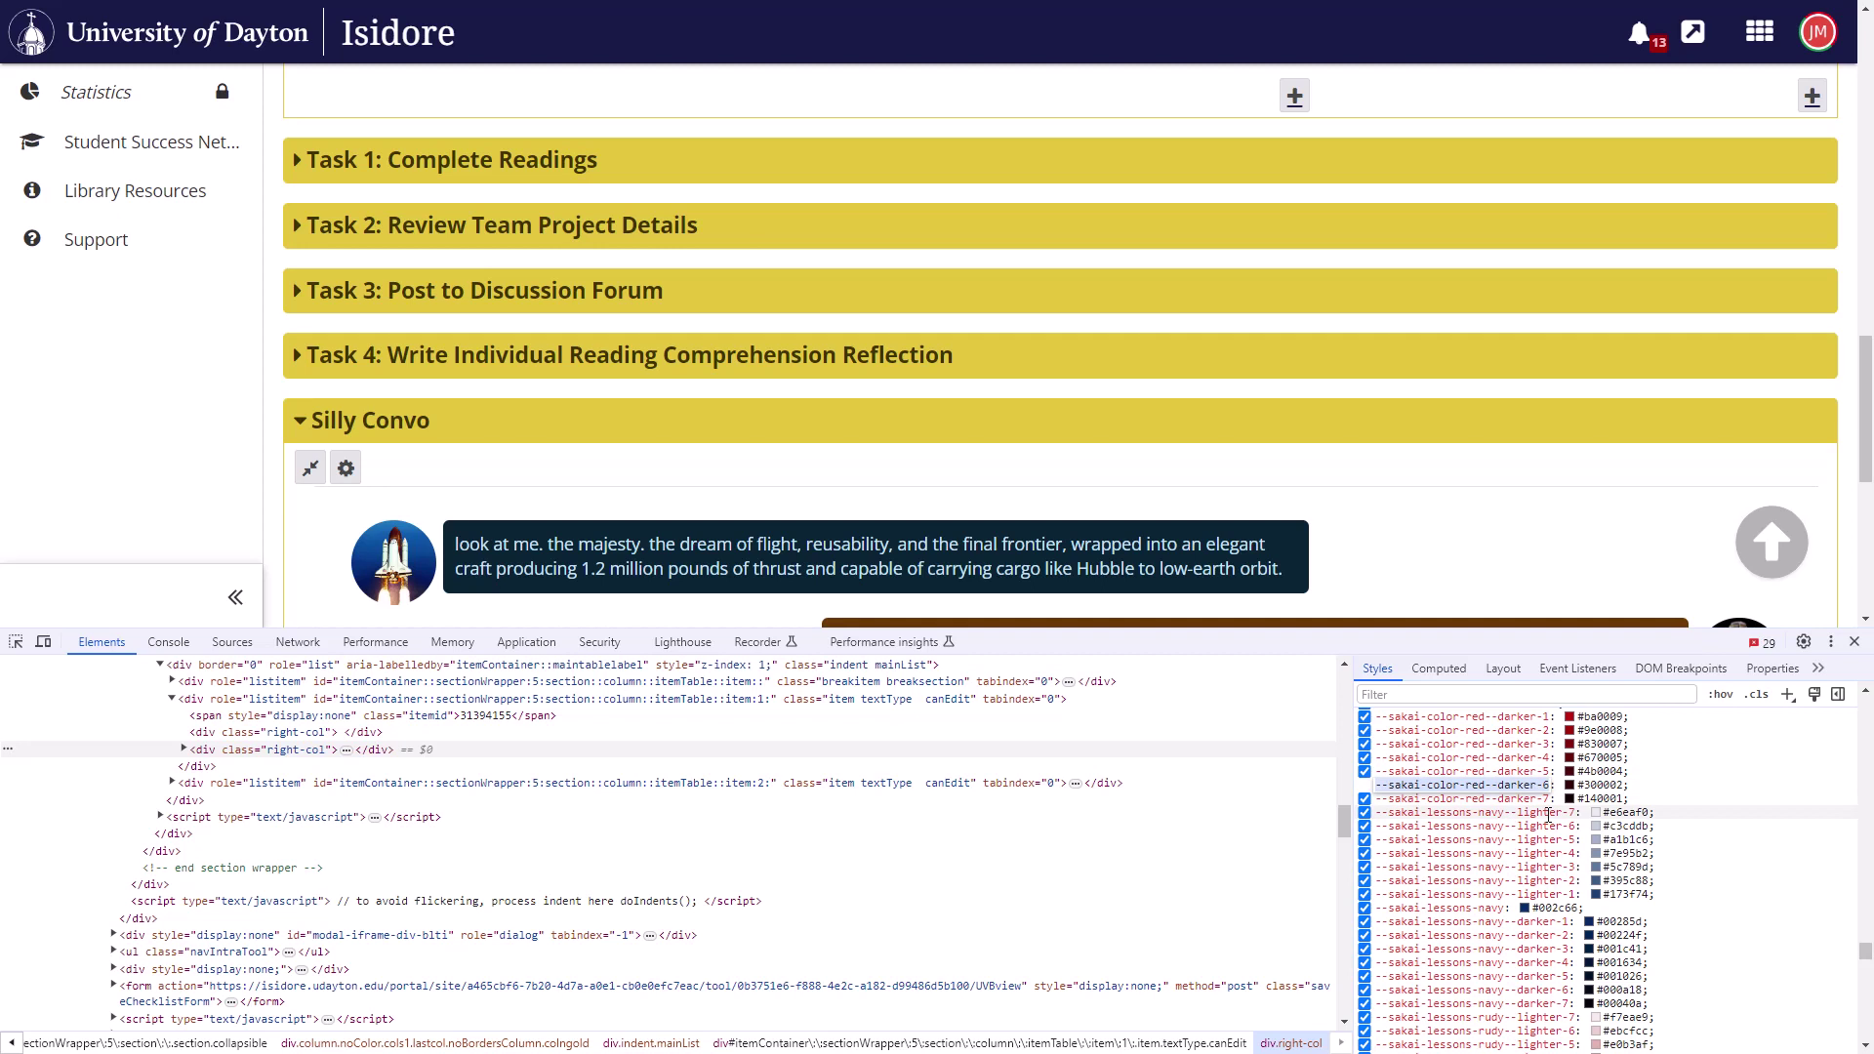
click(1855, 647)
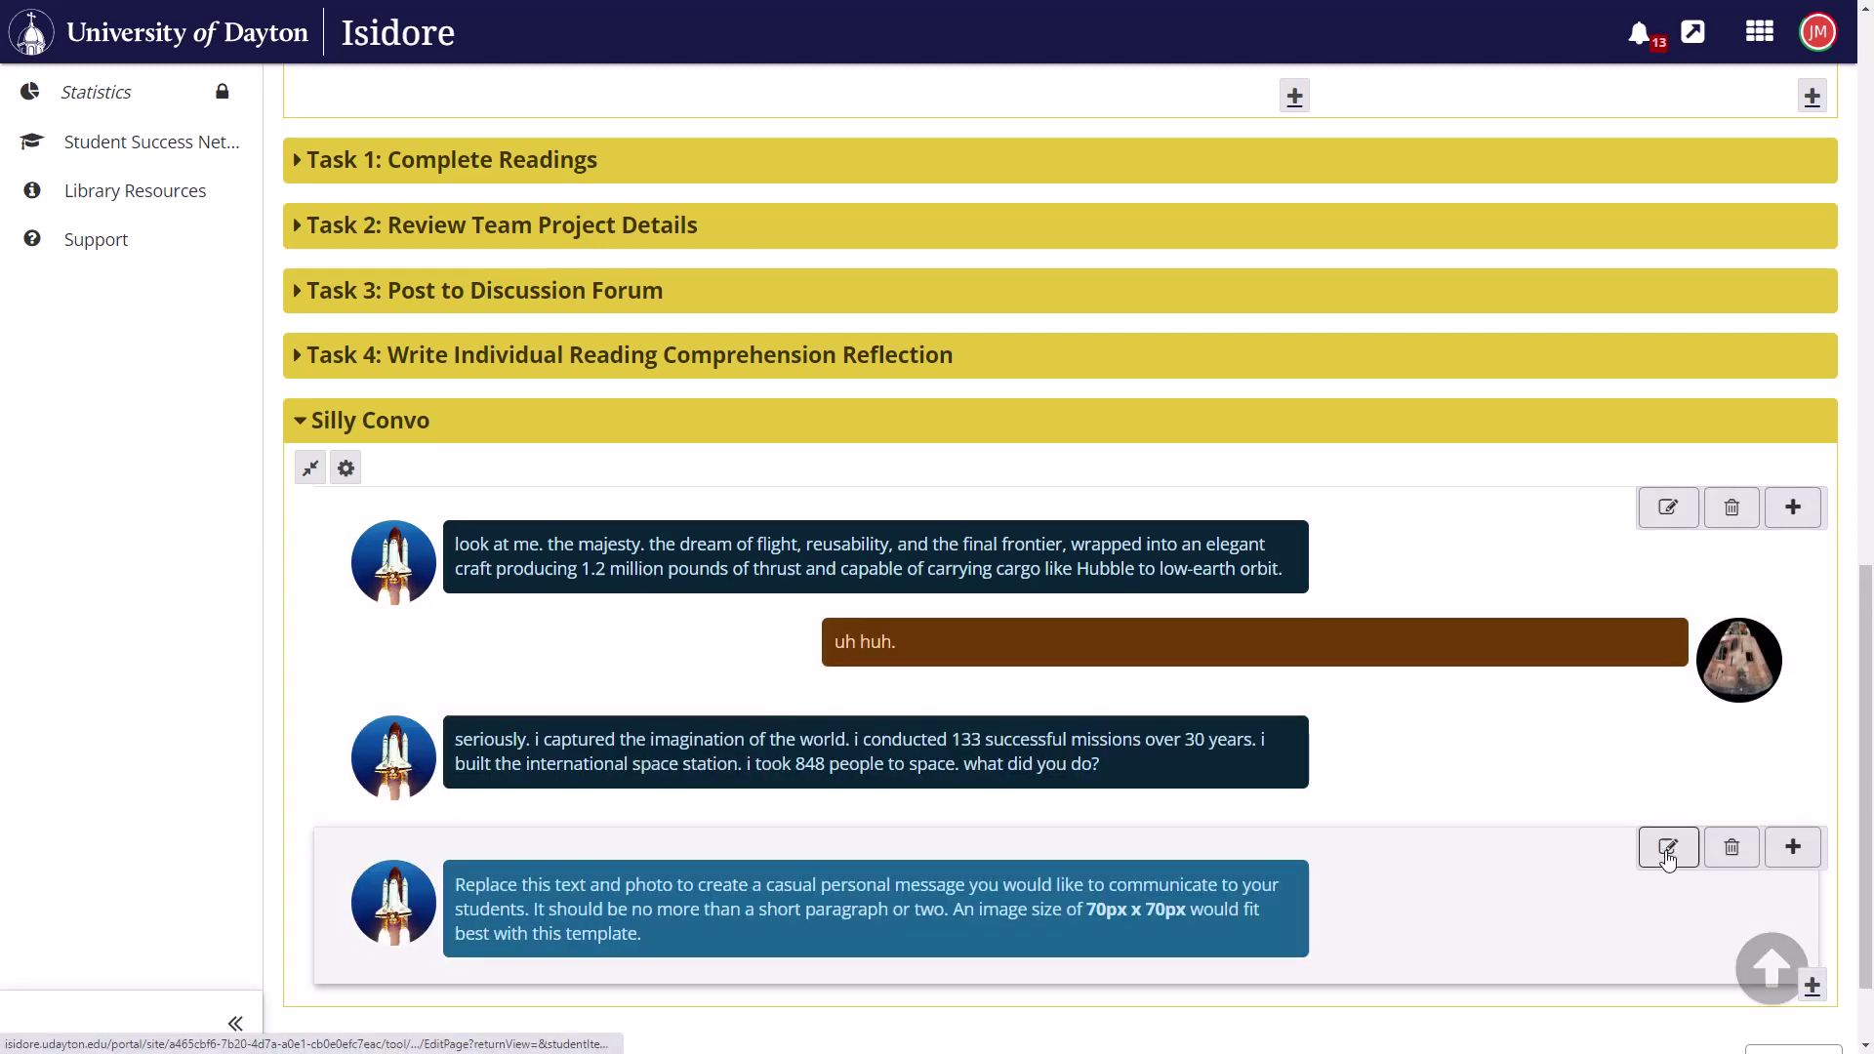
Step: Edit the last message item in Silly Convo, replacing color with lessons in its paragraph class in the HTML source, and preview it
click(1668, 849)
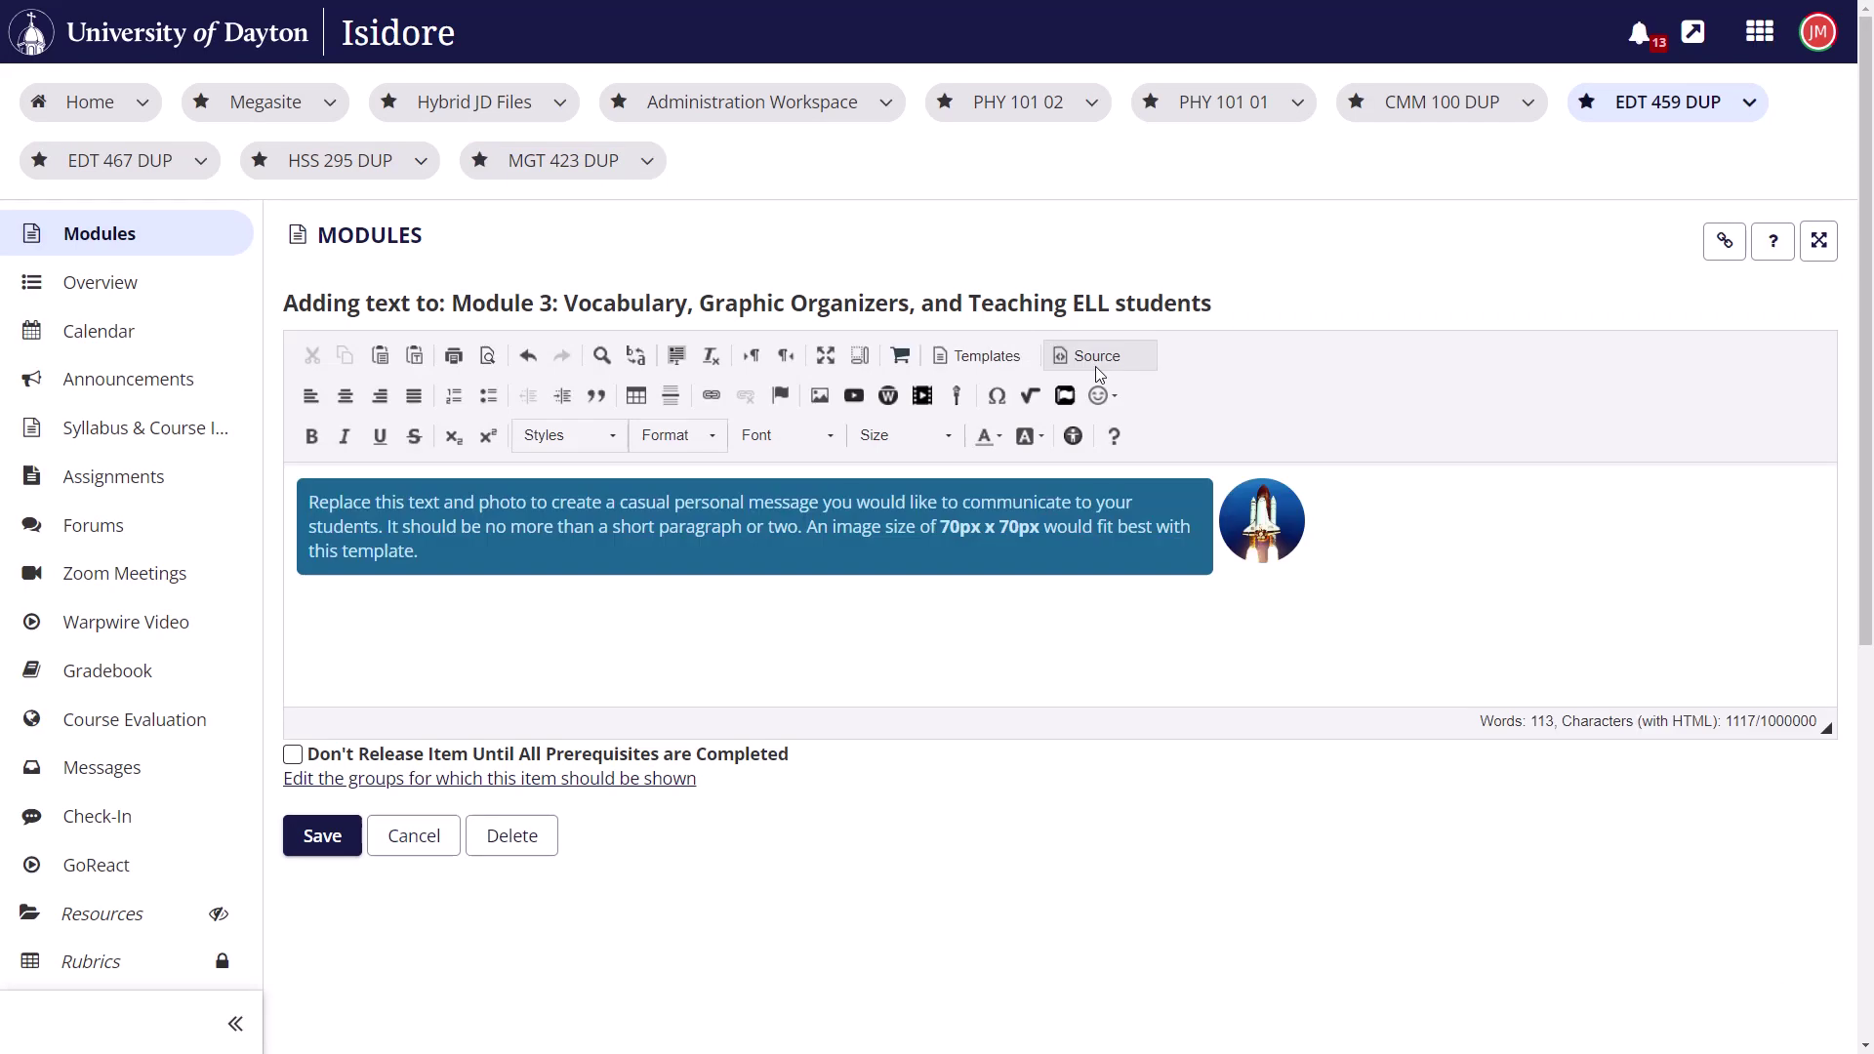
click(1095, 361)
scroll(899, 640, down, 10)
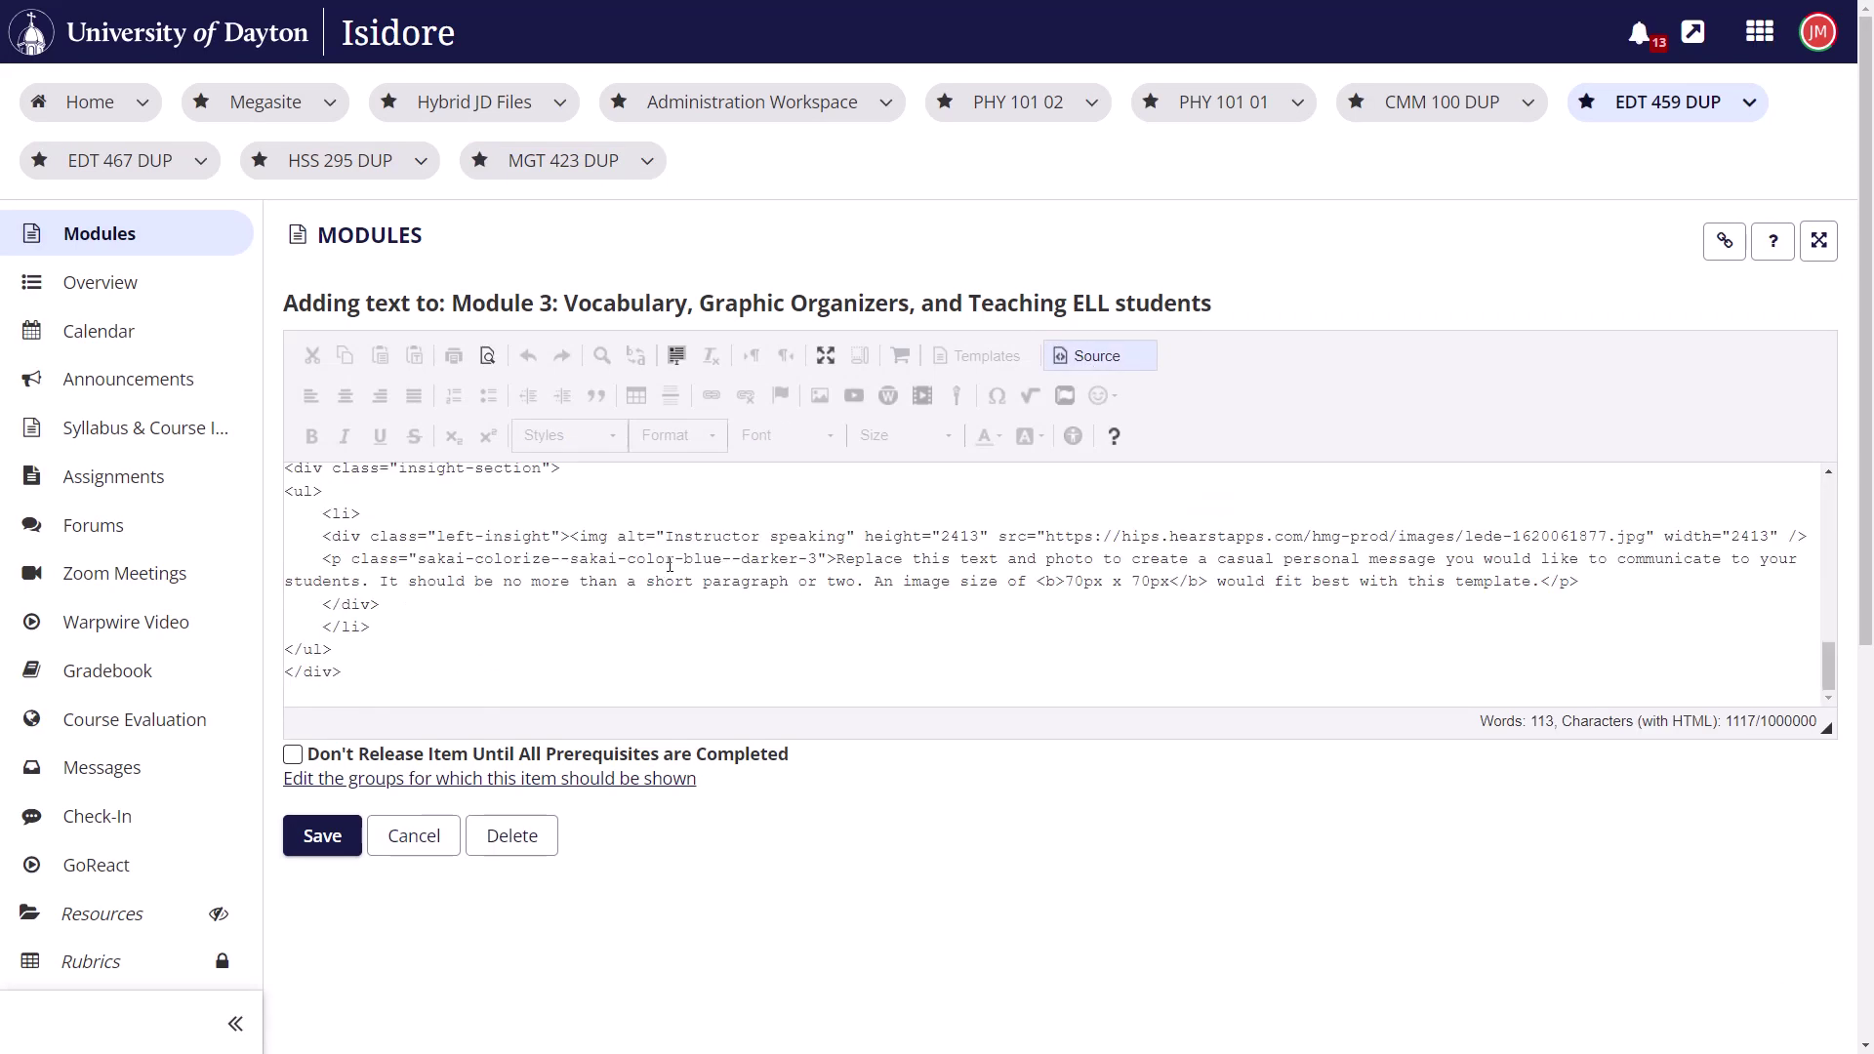
drag(673, 561, 635, 565)
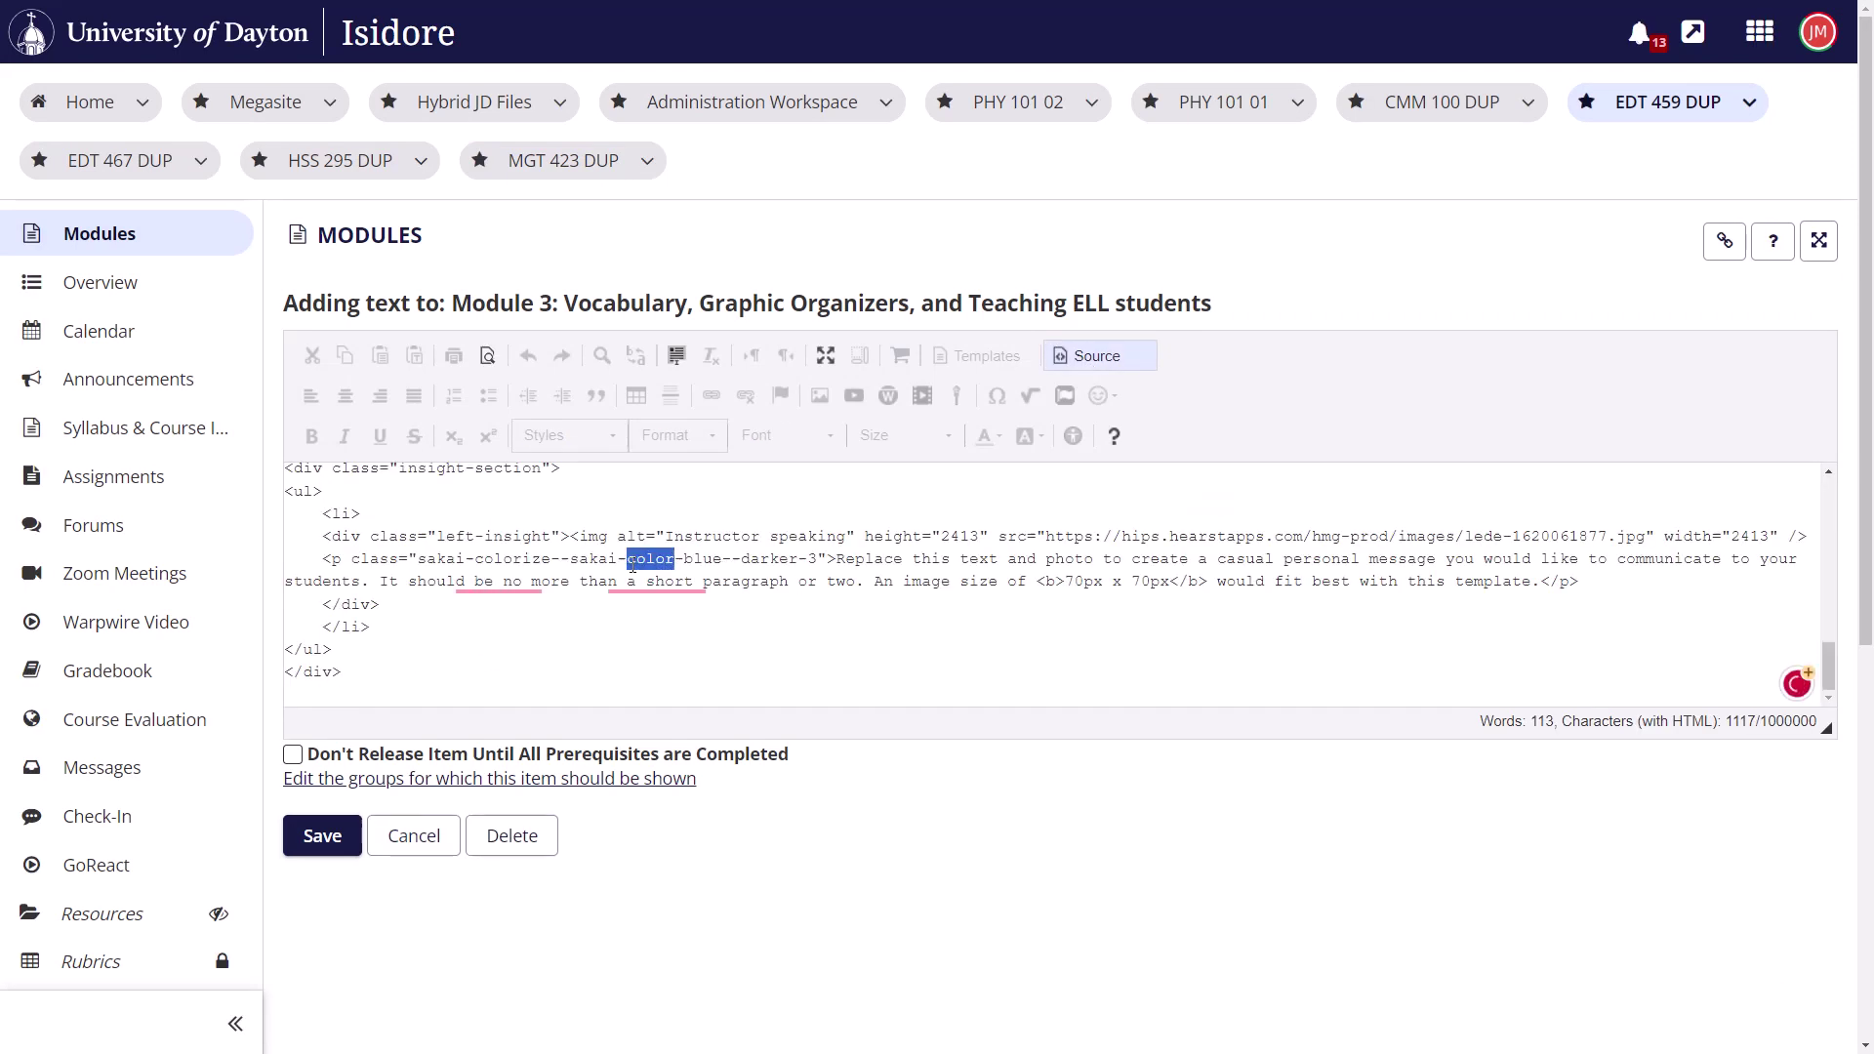
text(lessons)
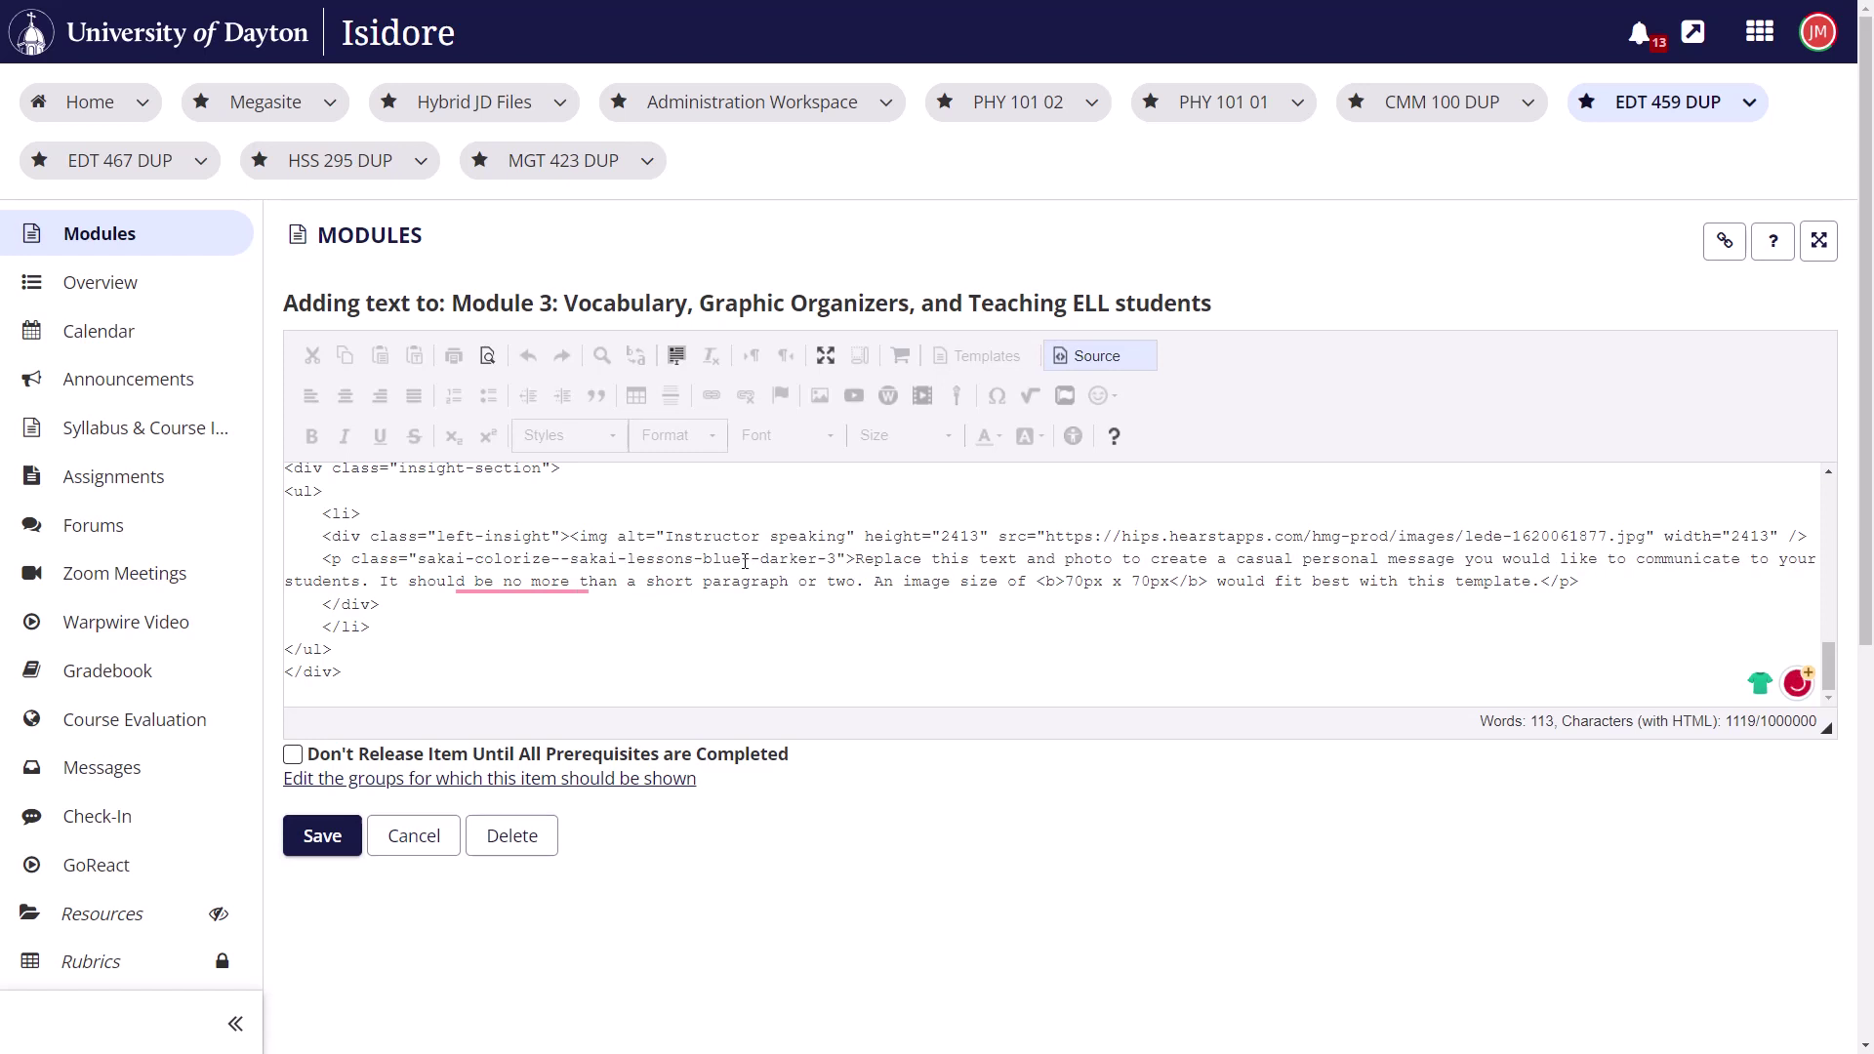
click(1091, 355)
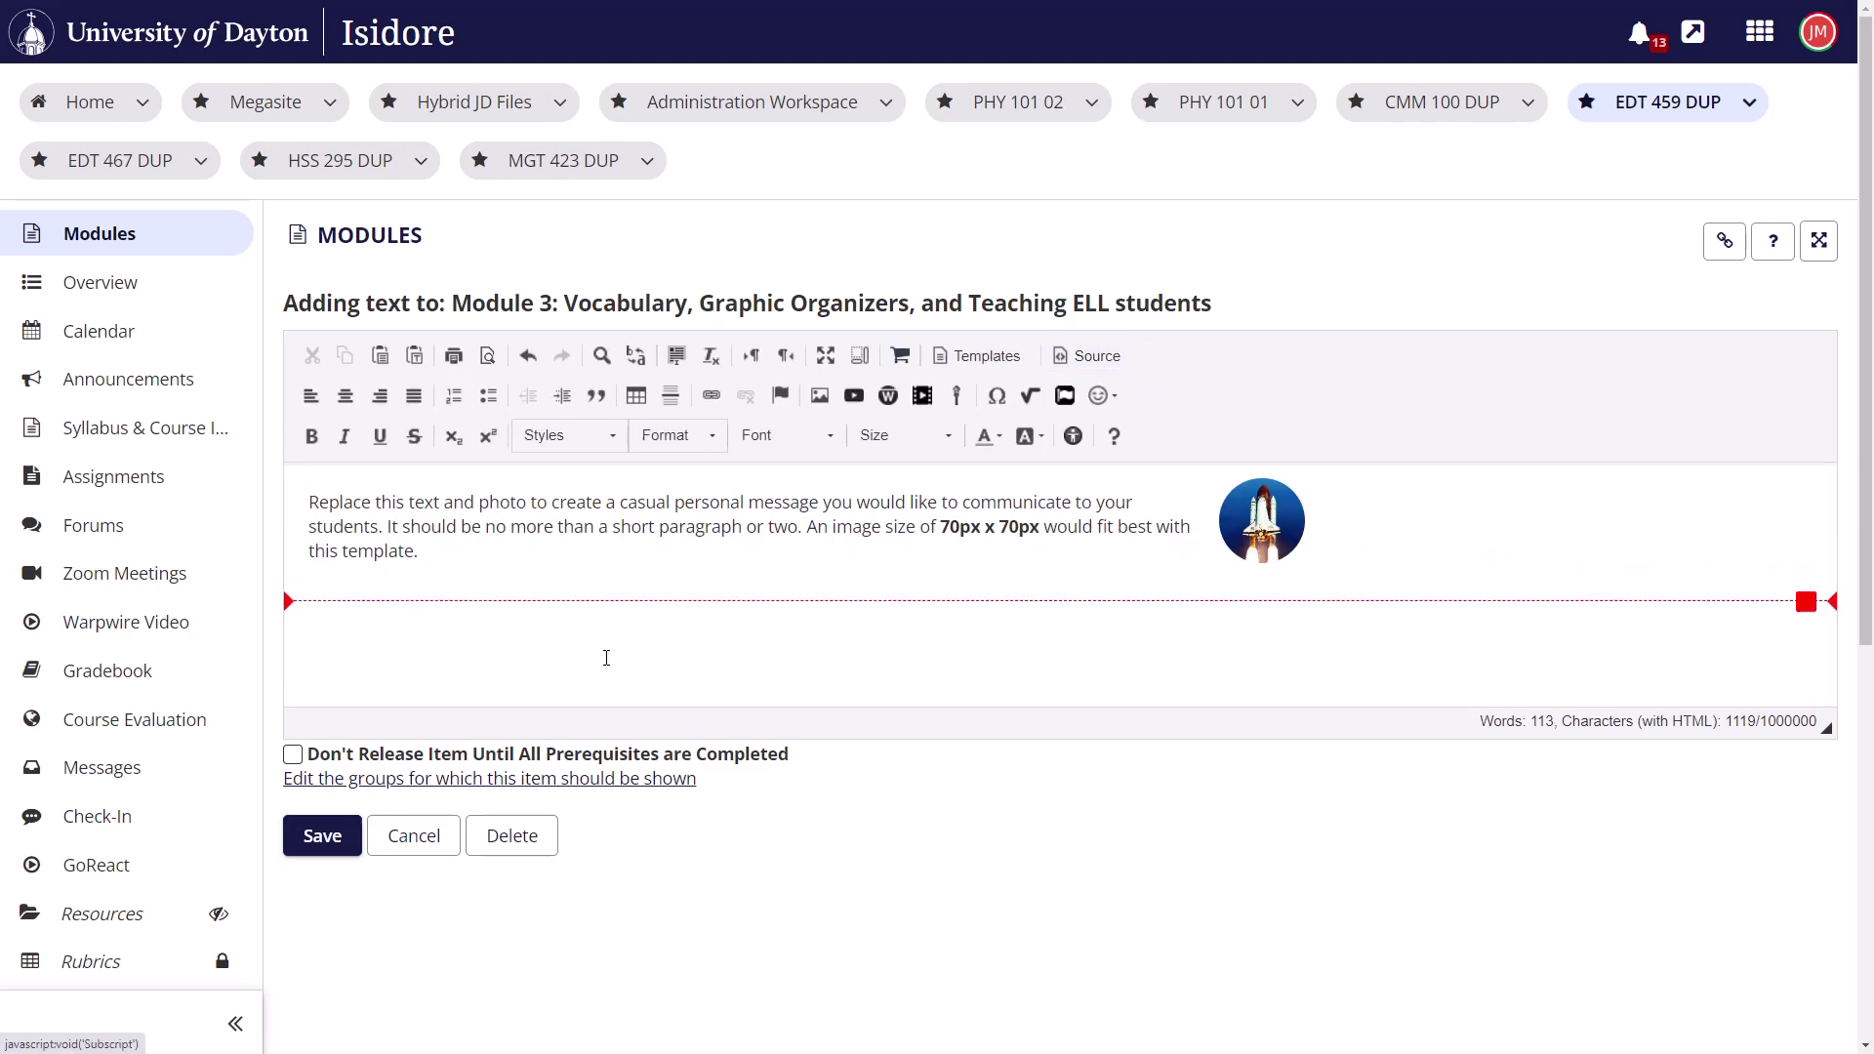
Step: Replace blue with navy in the message paragraph's class in the HTML source and preview the message box
click(1091, 363)
scroll(806, 589, down, 10)
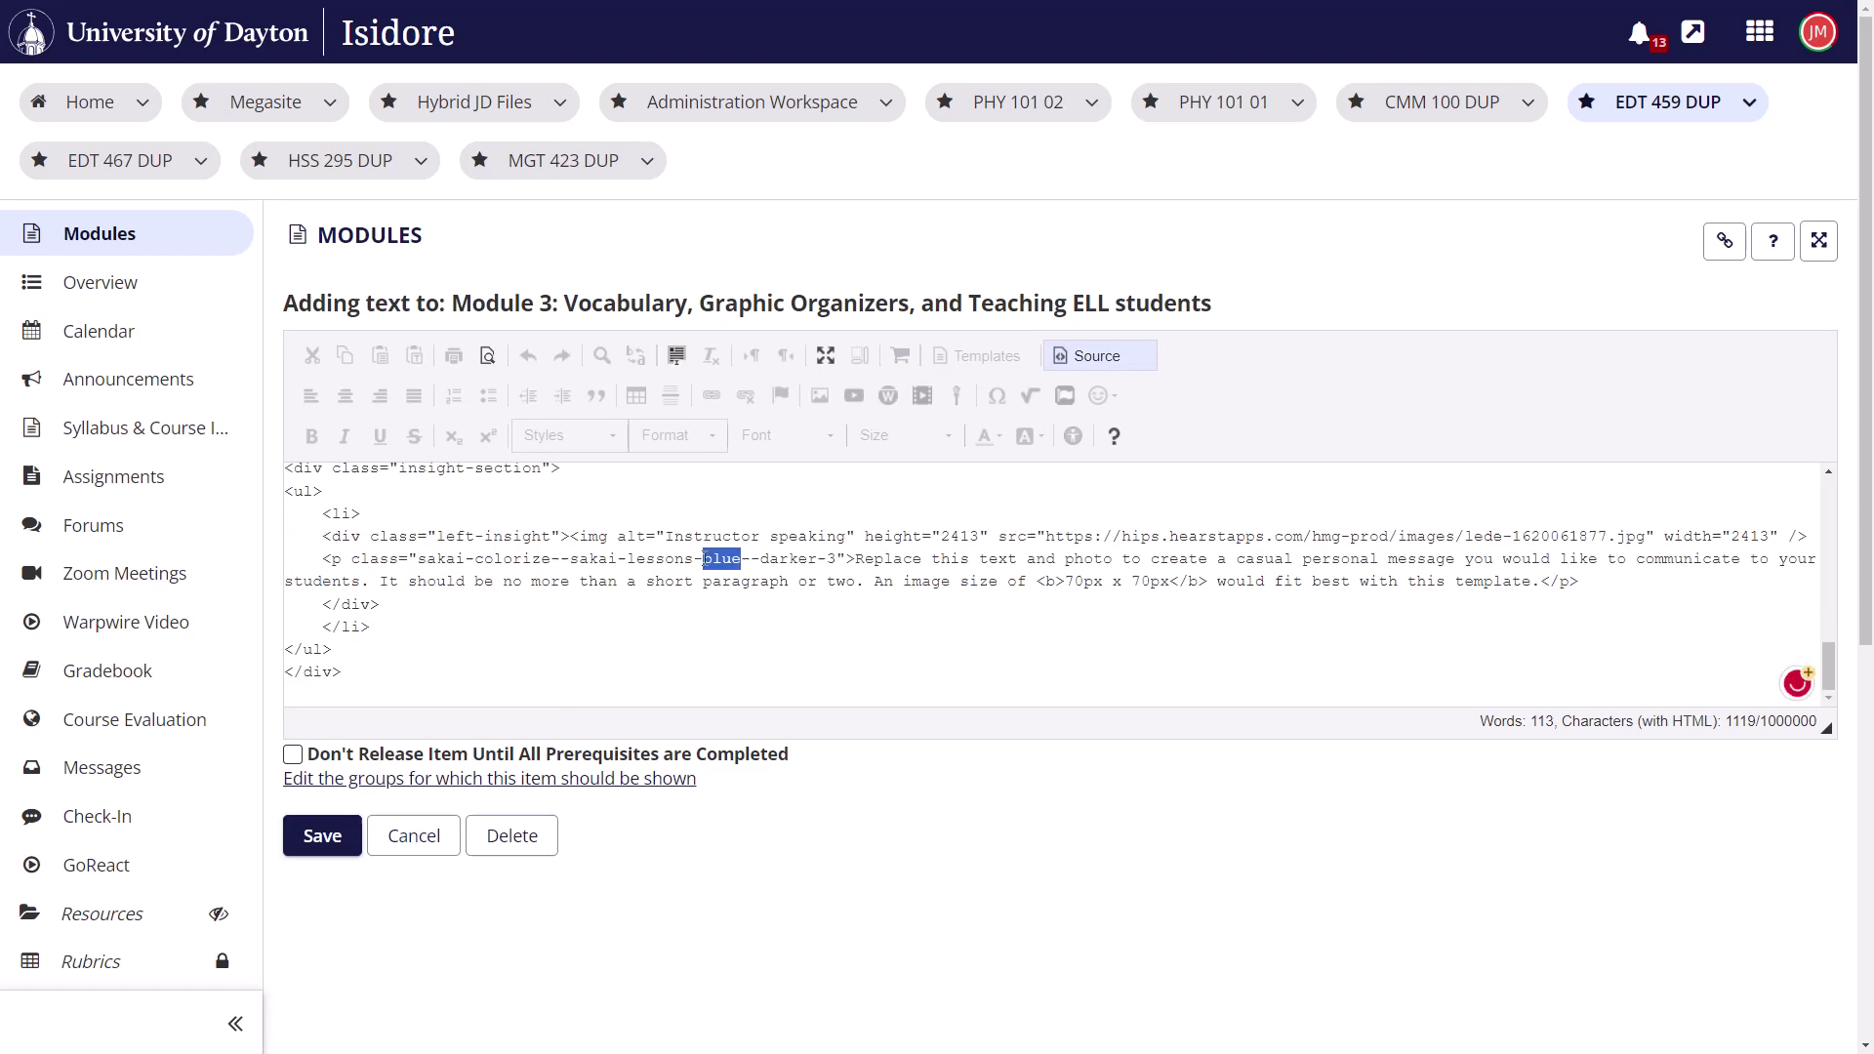
text(navy)
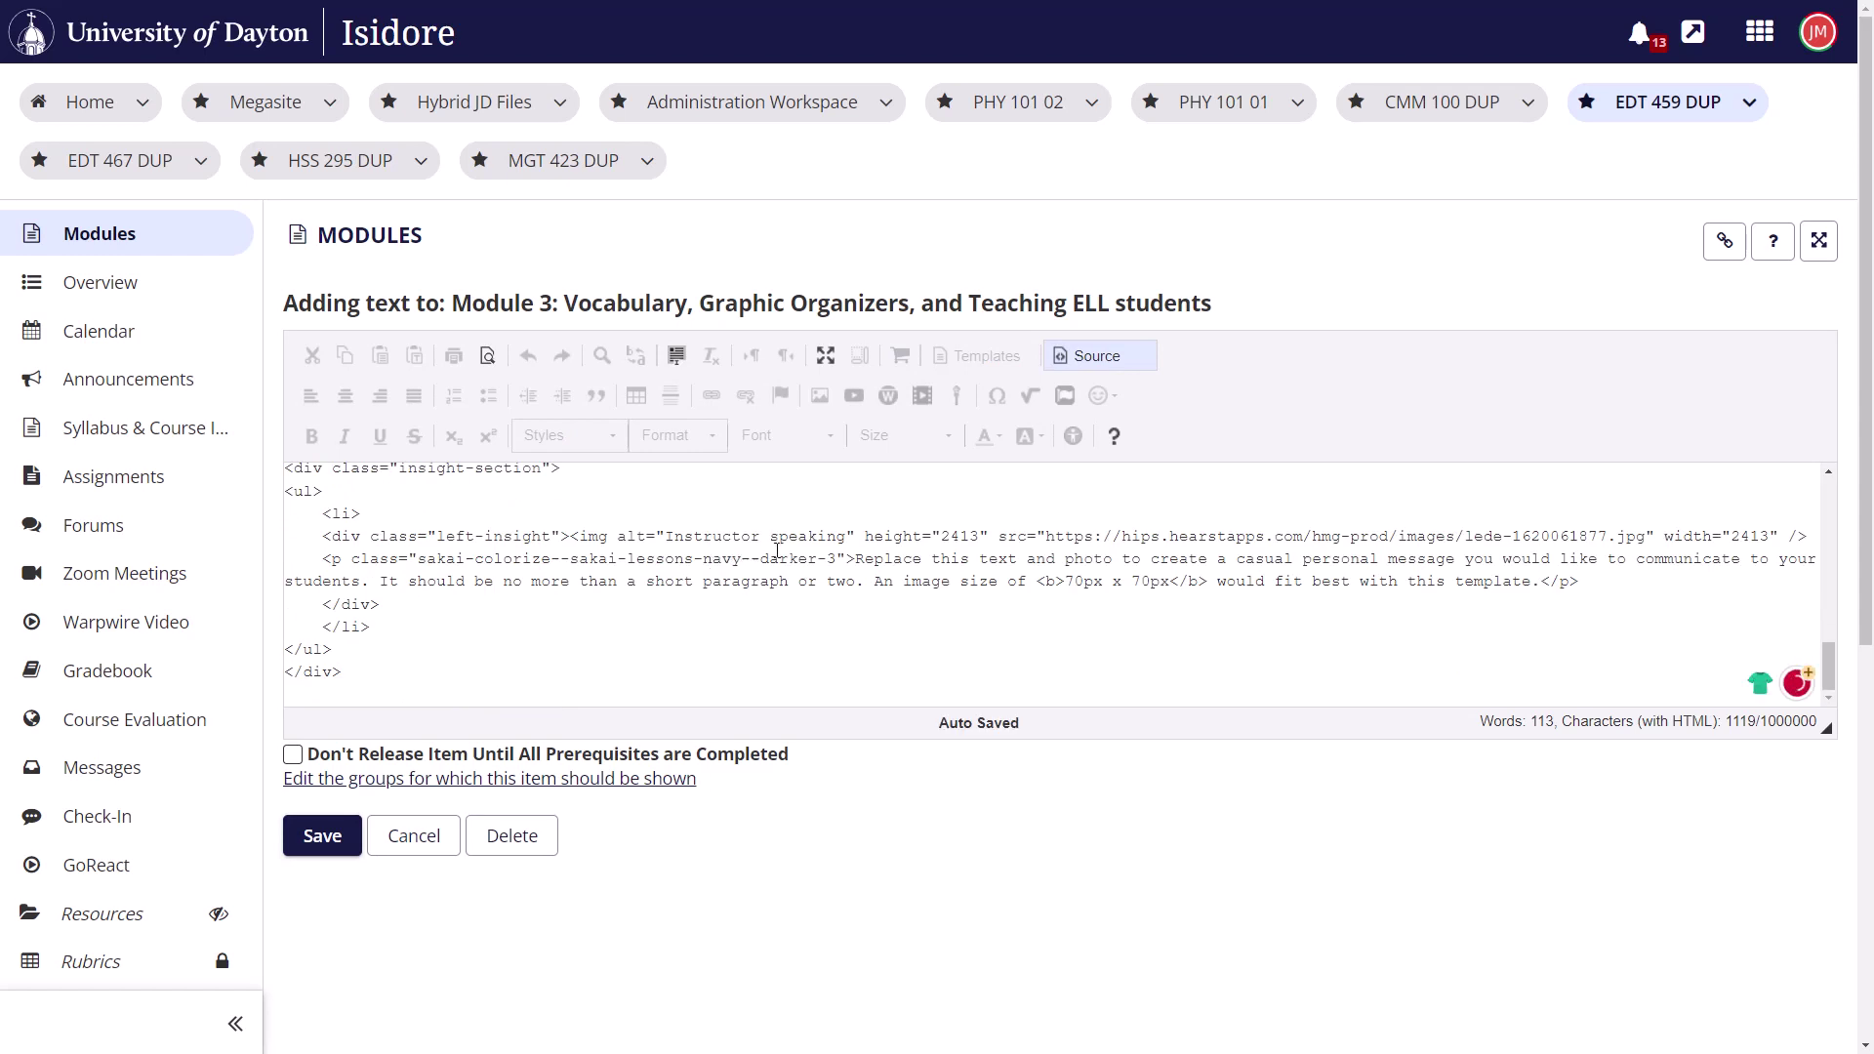
click(1091, 360)
Step: Replace darker with lighter in the message paragraph's navy class in the HTML source and preview the message box
click(1140, 349)
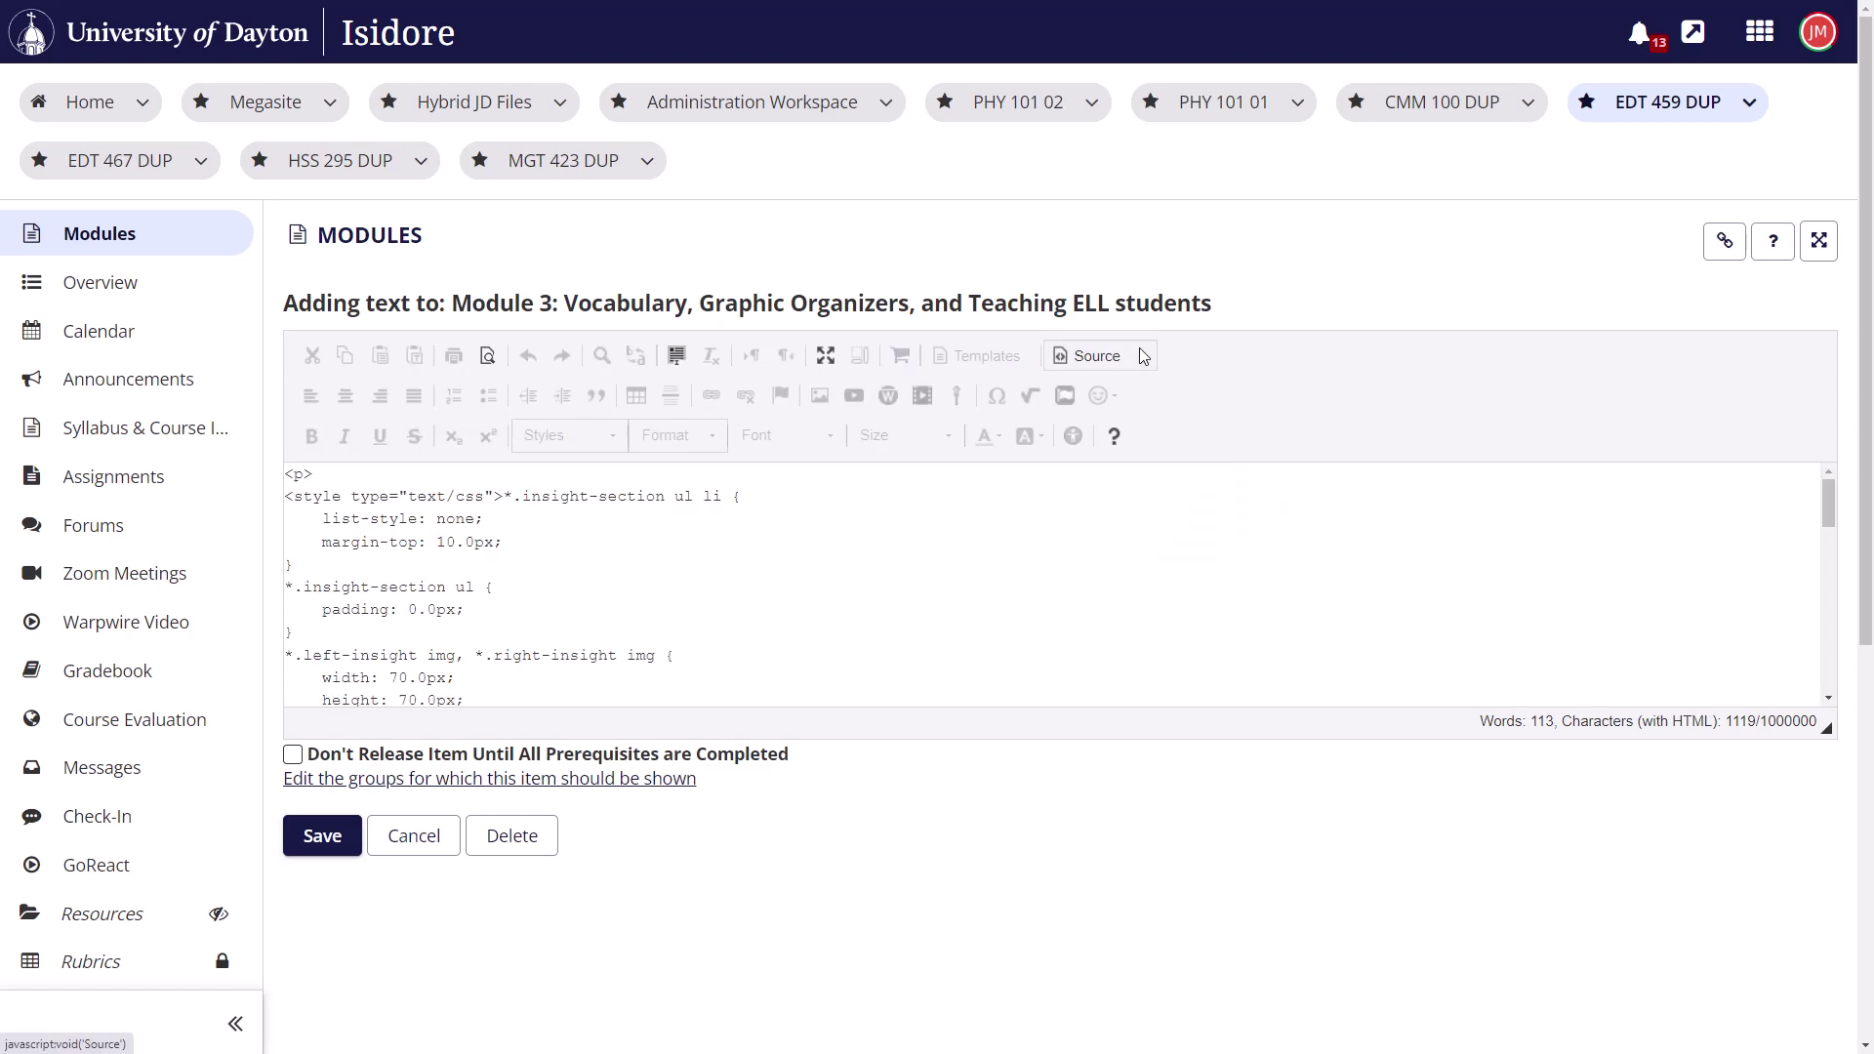
scroll(849, 531, down, 15)
scroll(829, 556, up, 4)
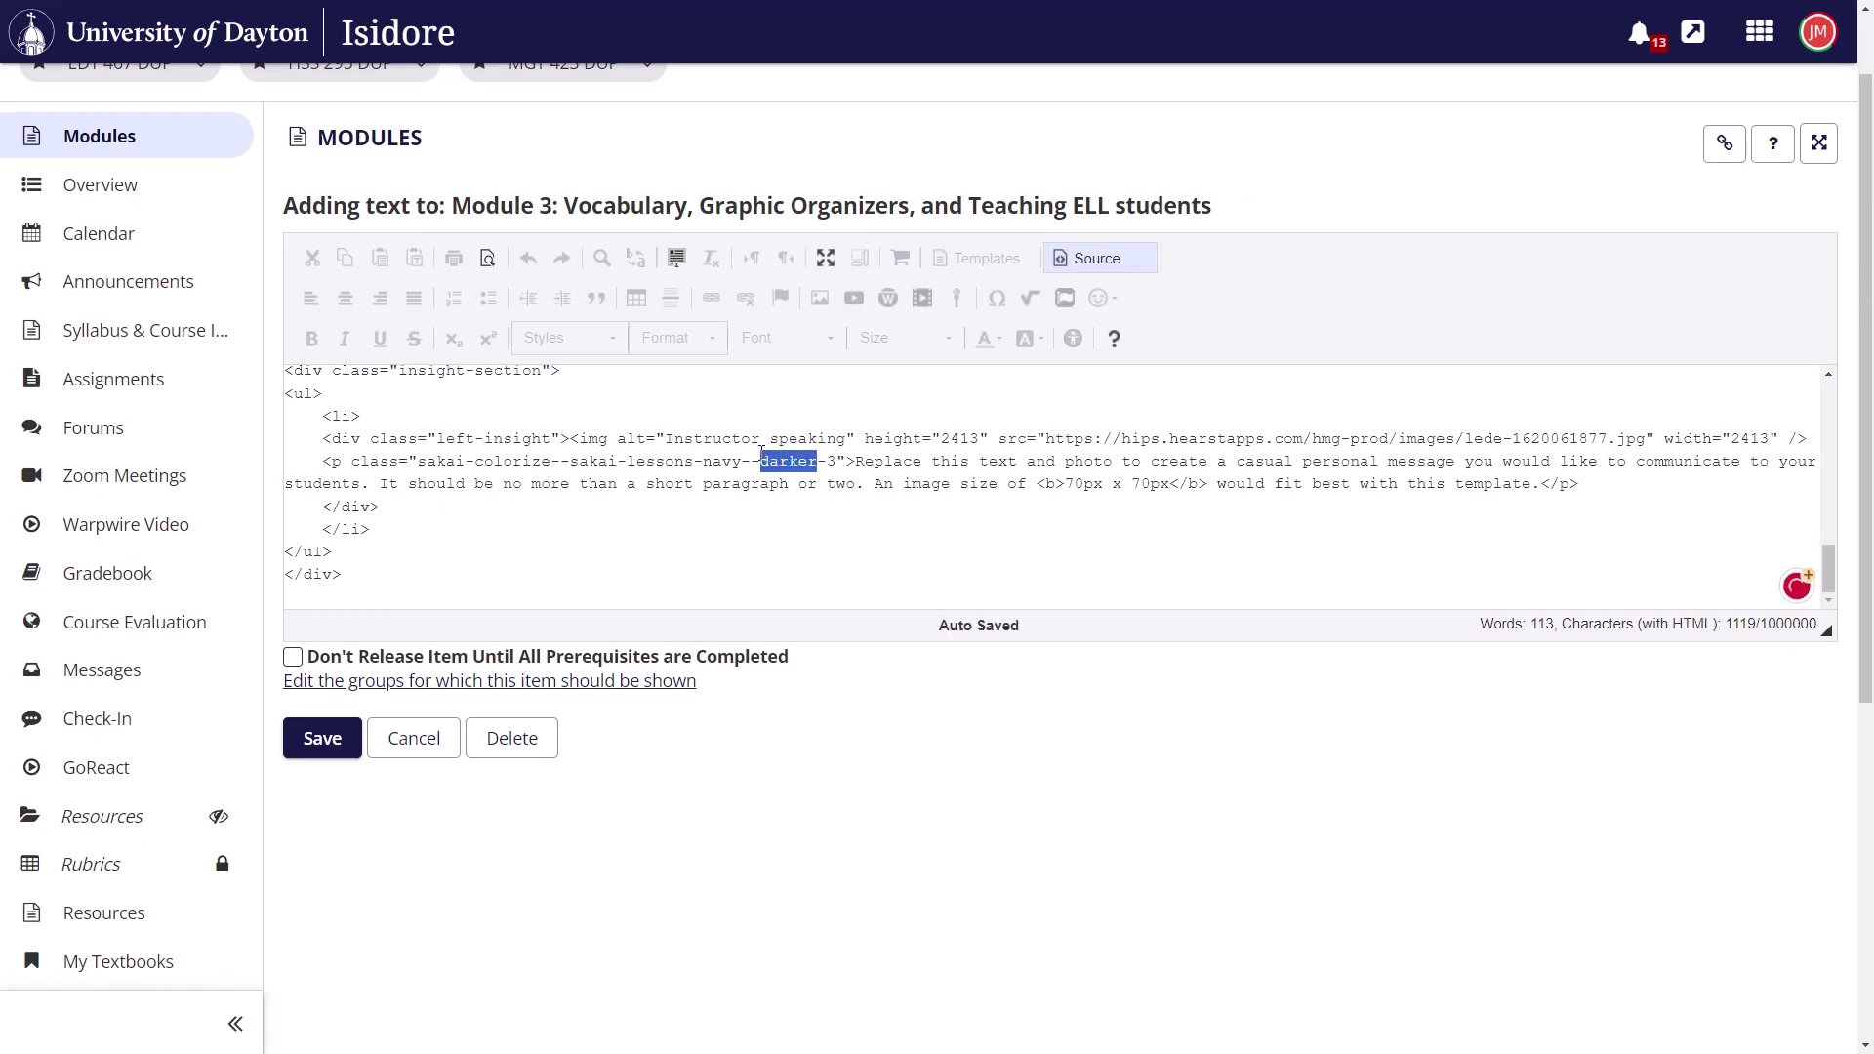
text(lighter)
click(1093, 258)
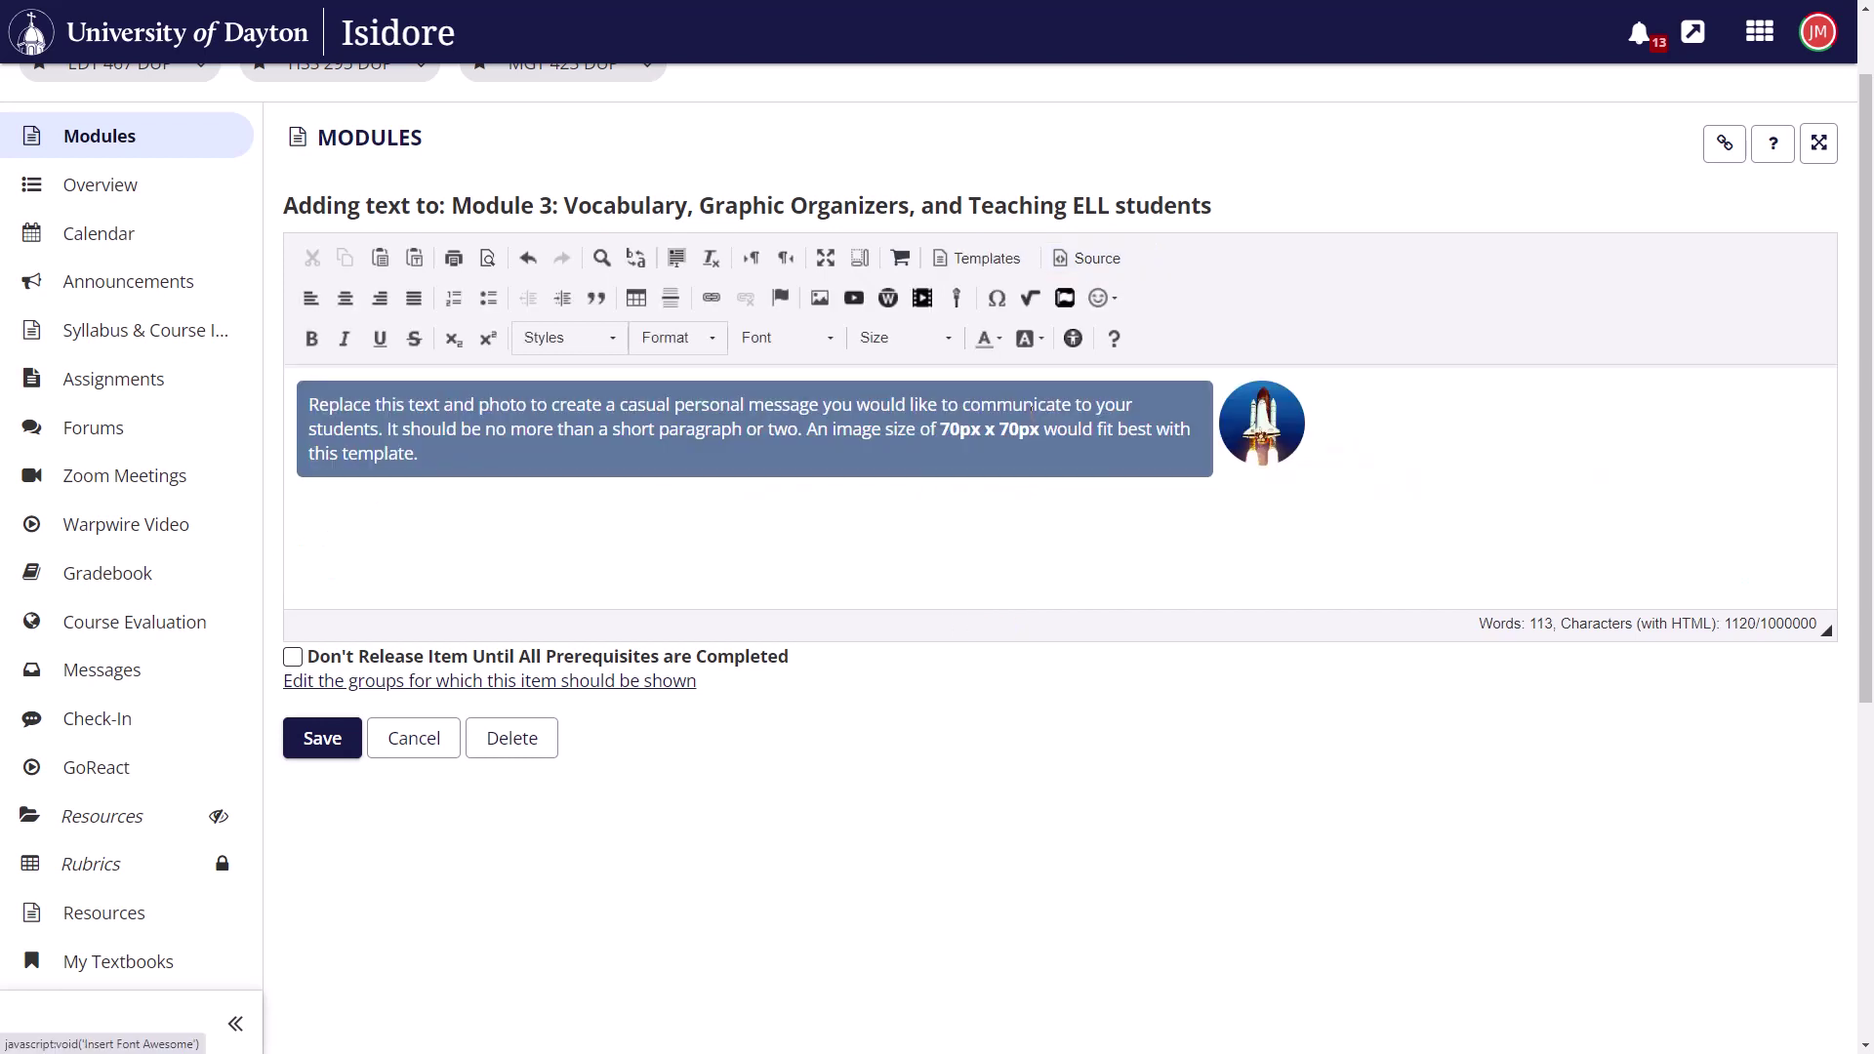
Step: Review the paragraph's class in the HTML source, save the text item, and view the message in the Silly Convo section
click(1099, 259)
scroll(732, 486, down, 10)
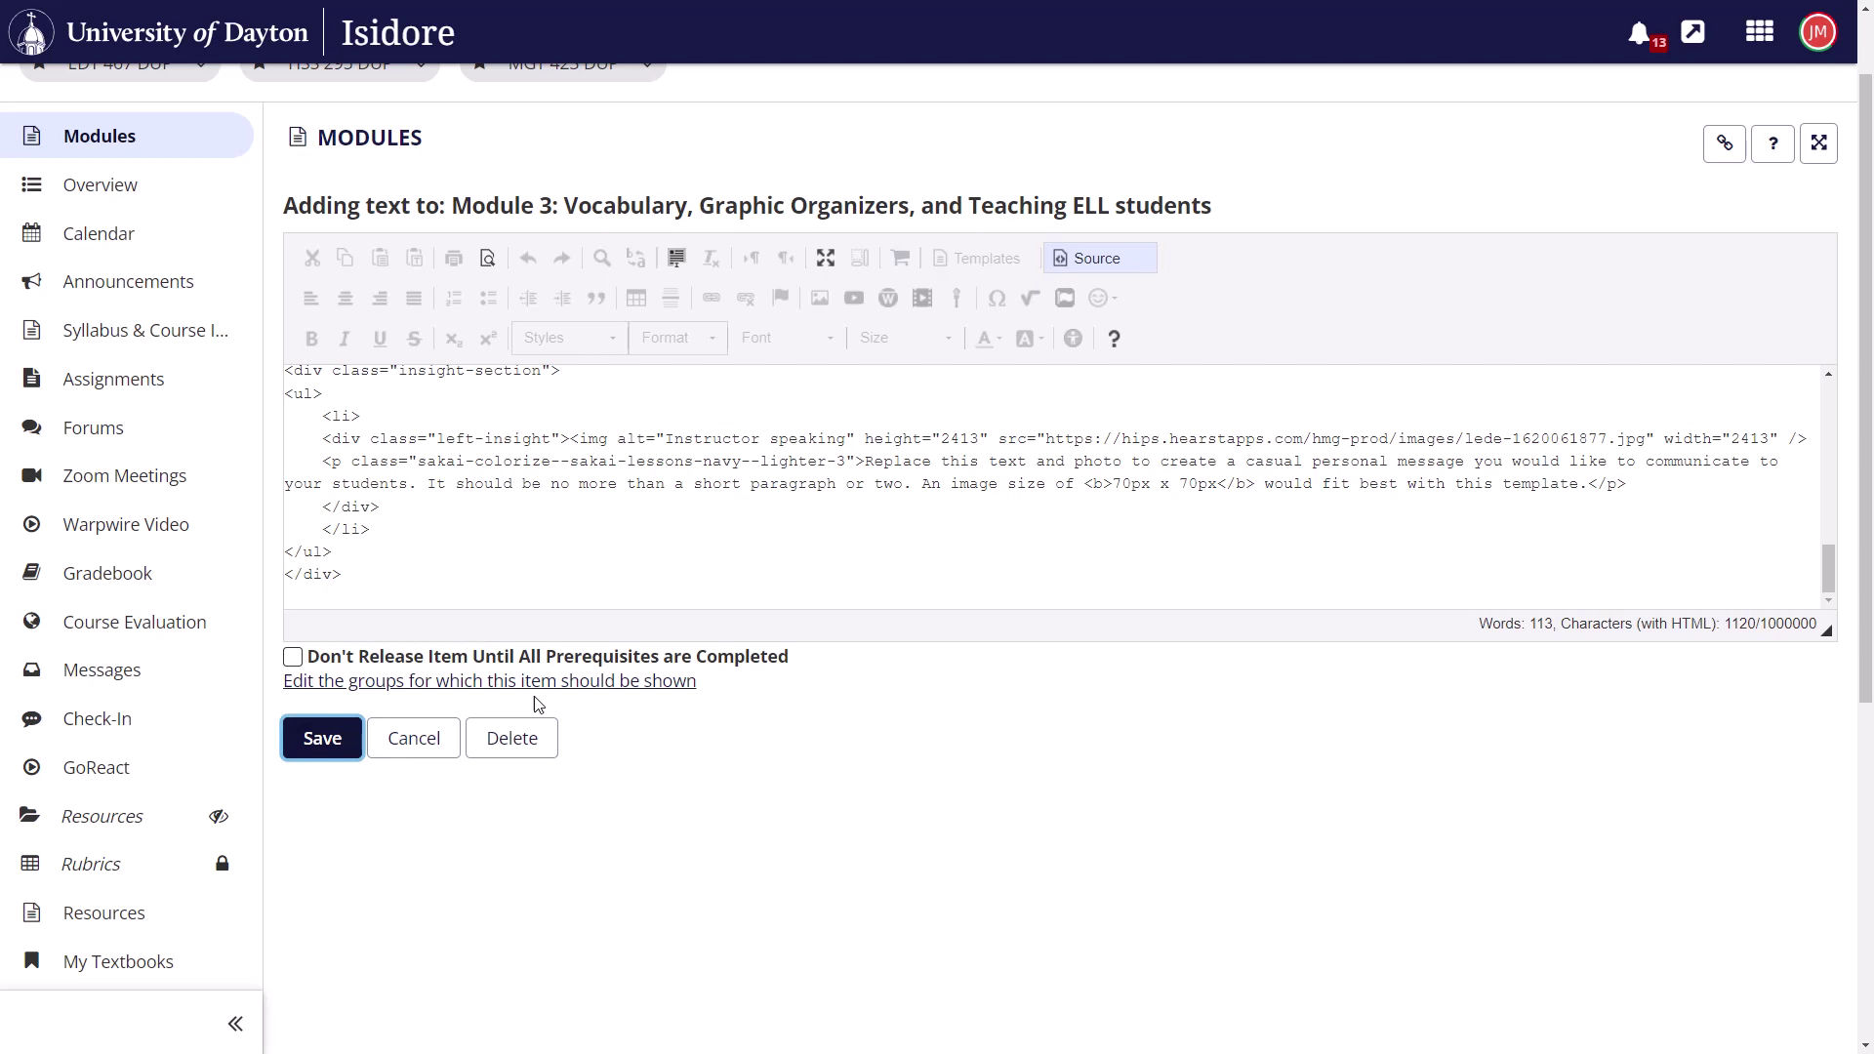
click(322, 738)
scroll(660, 564, down, 15)
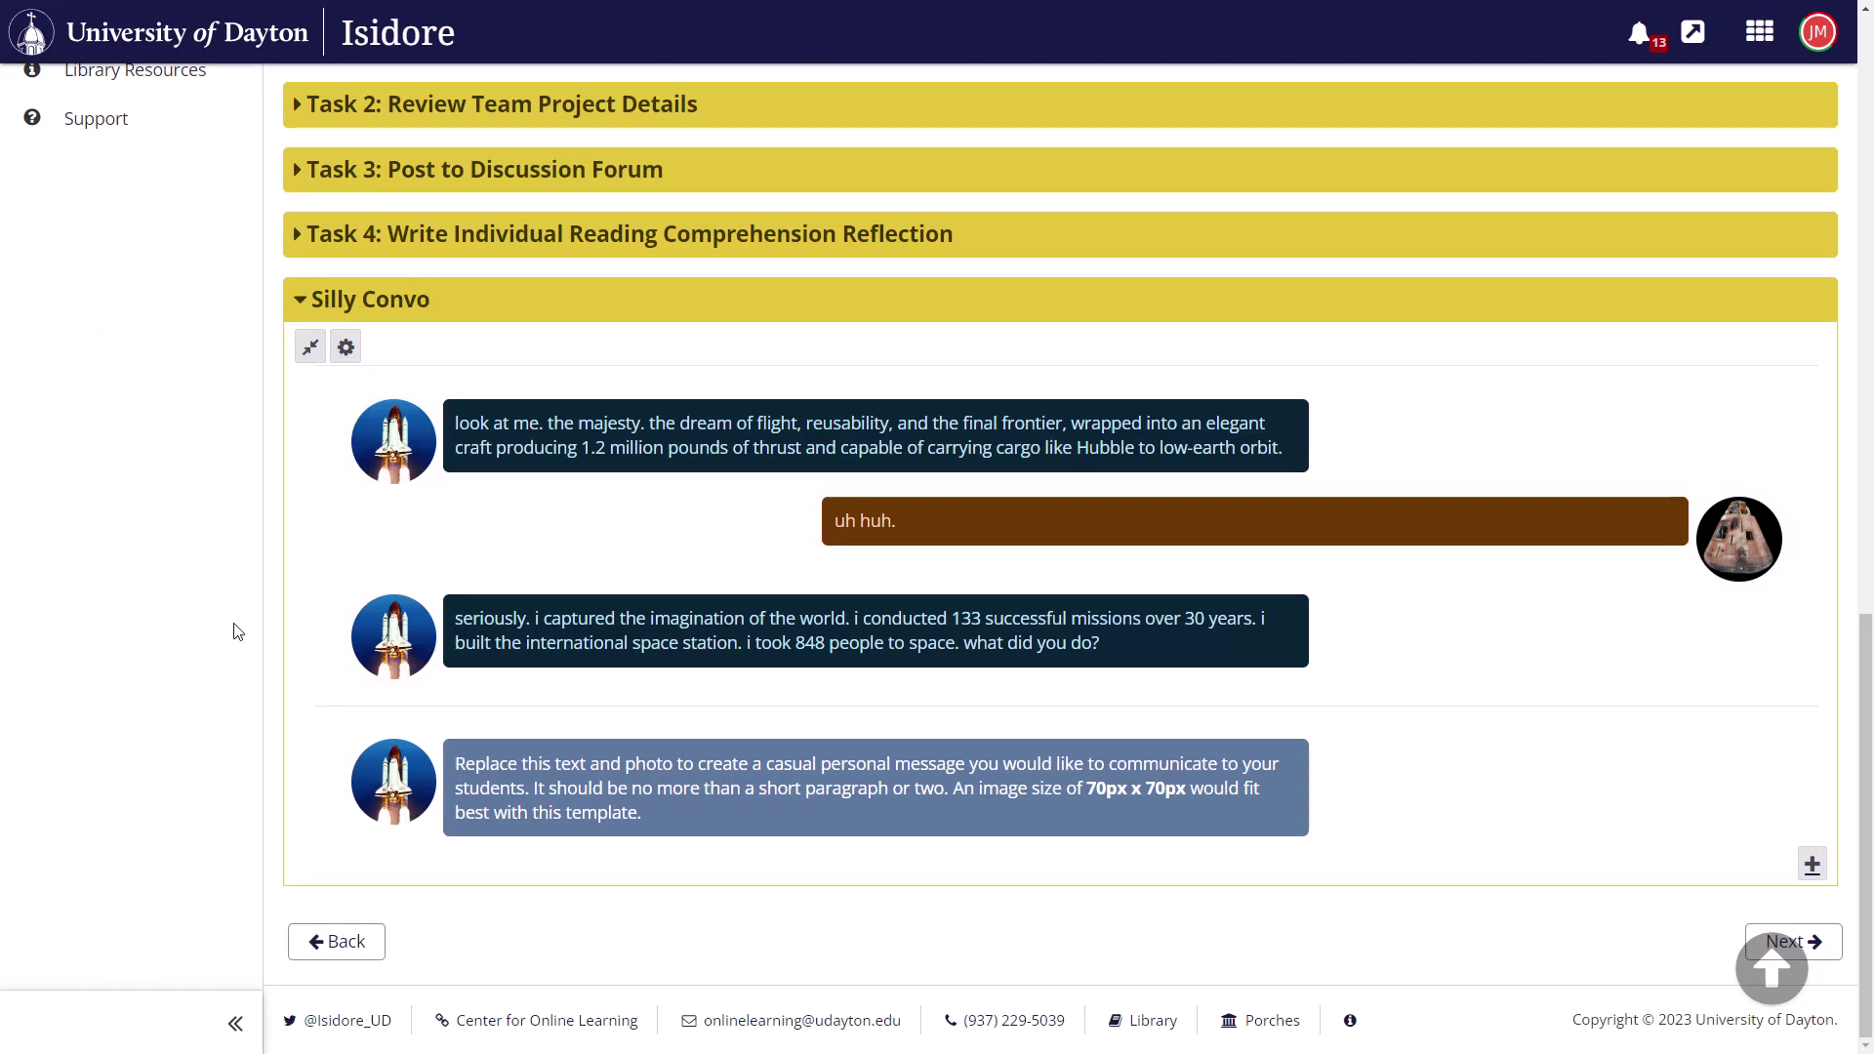
Step: Inspect the "uh huh." message paragraph in the developer tools for its colour class and style rules, then close them
right_click(510, 557)
click(513, 815)
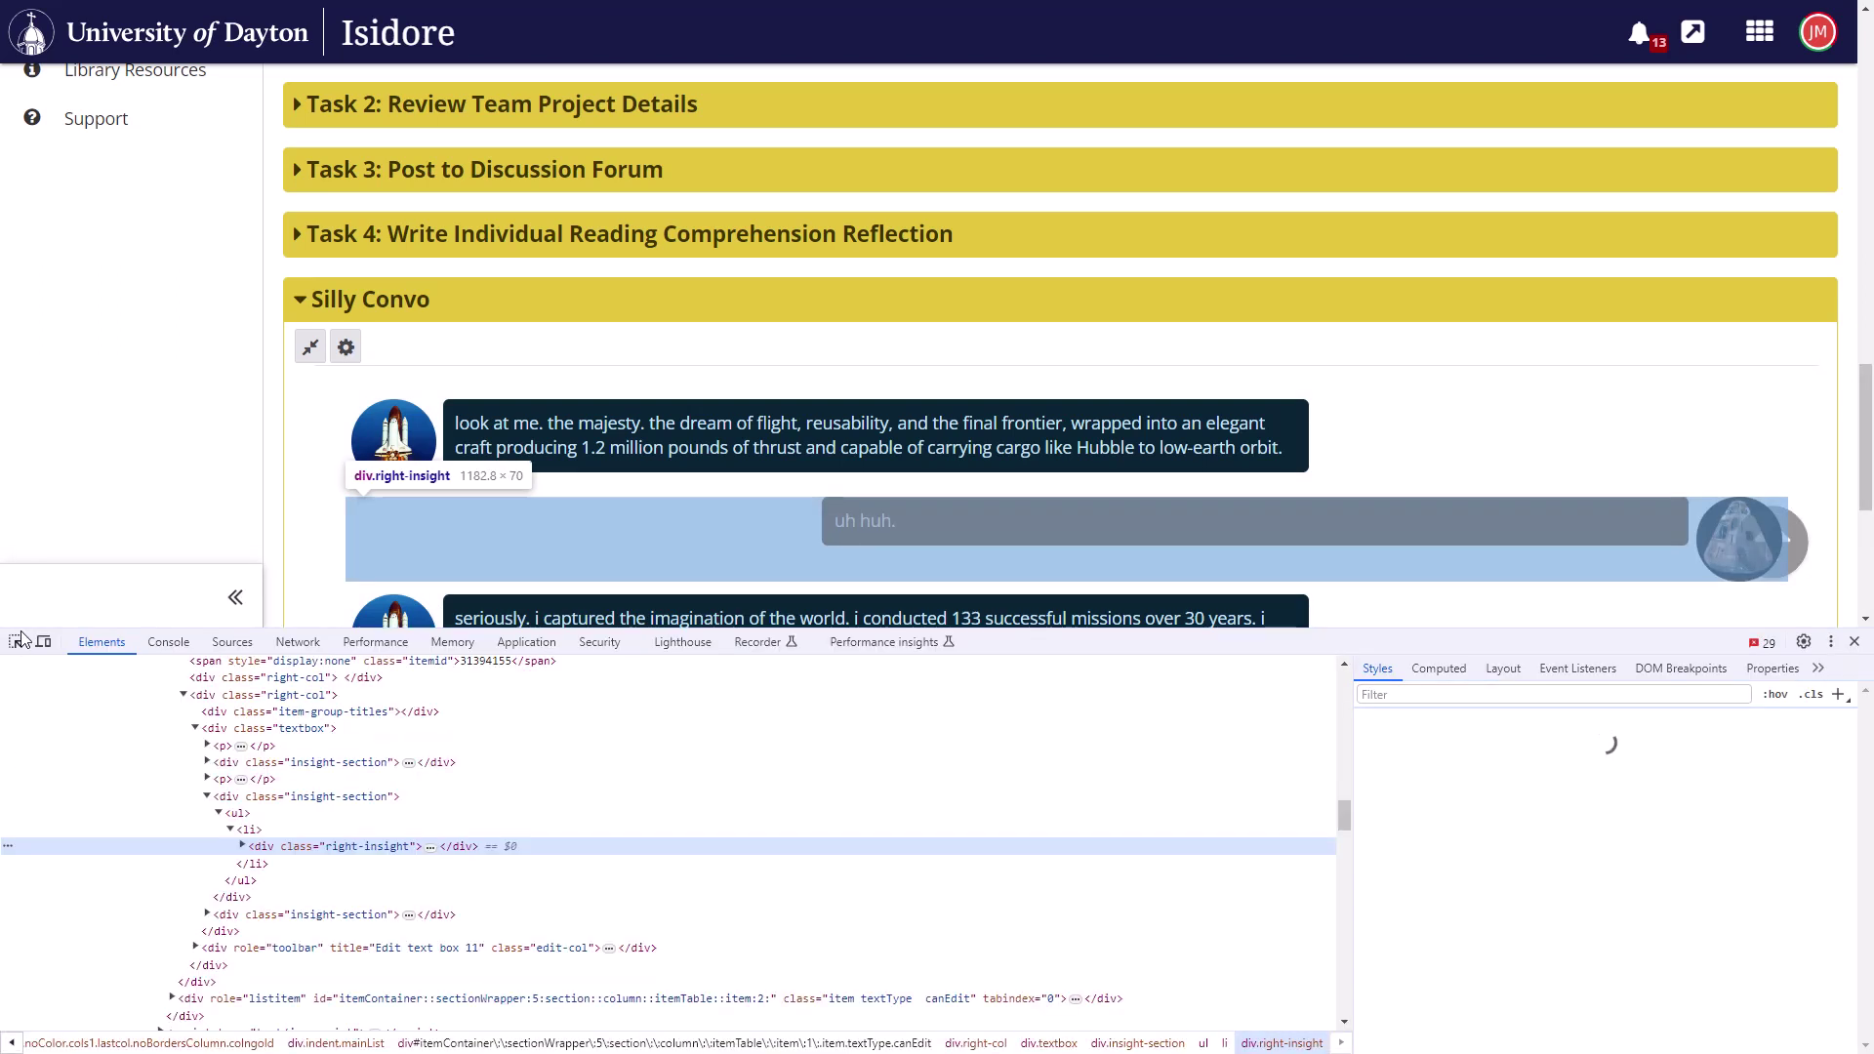
click(19, 642)
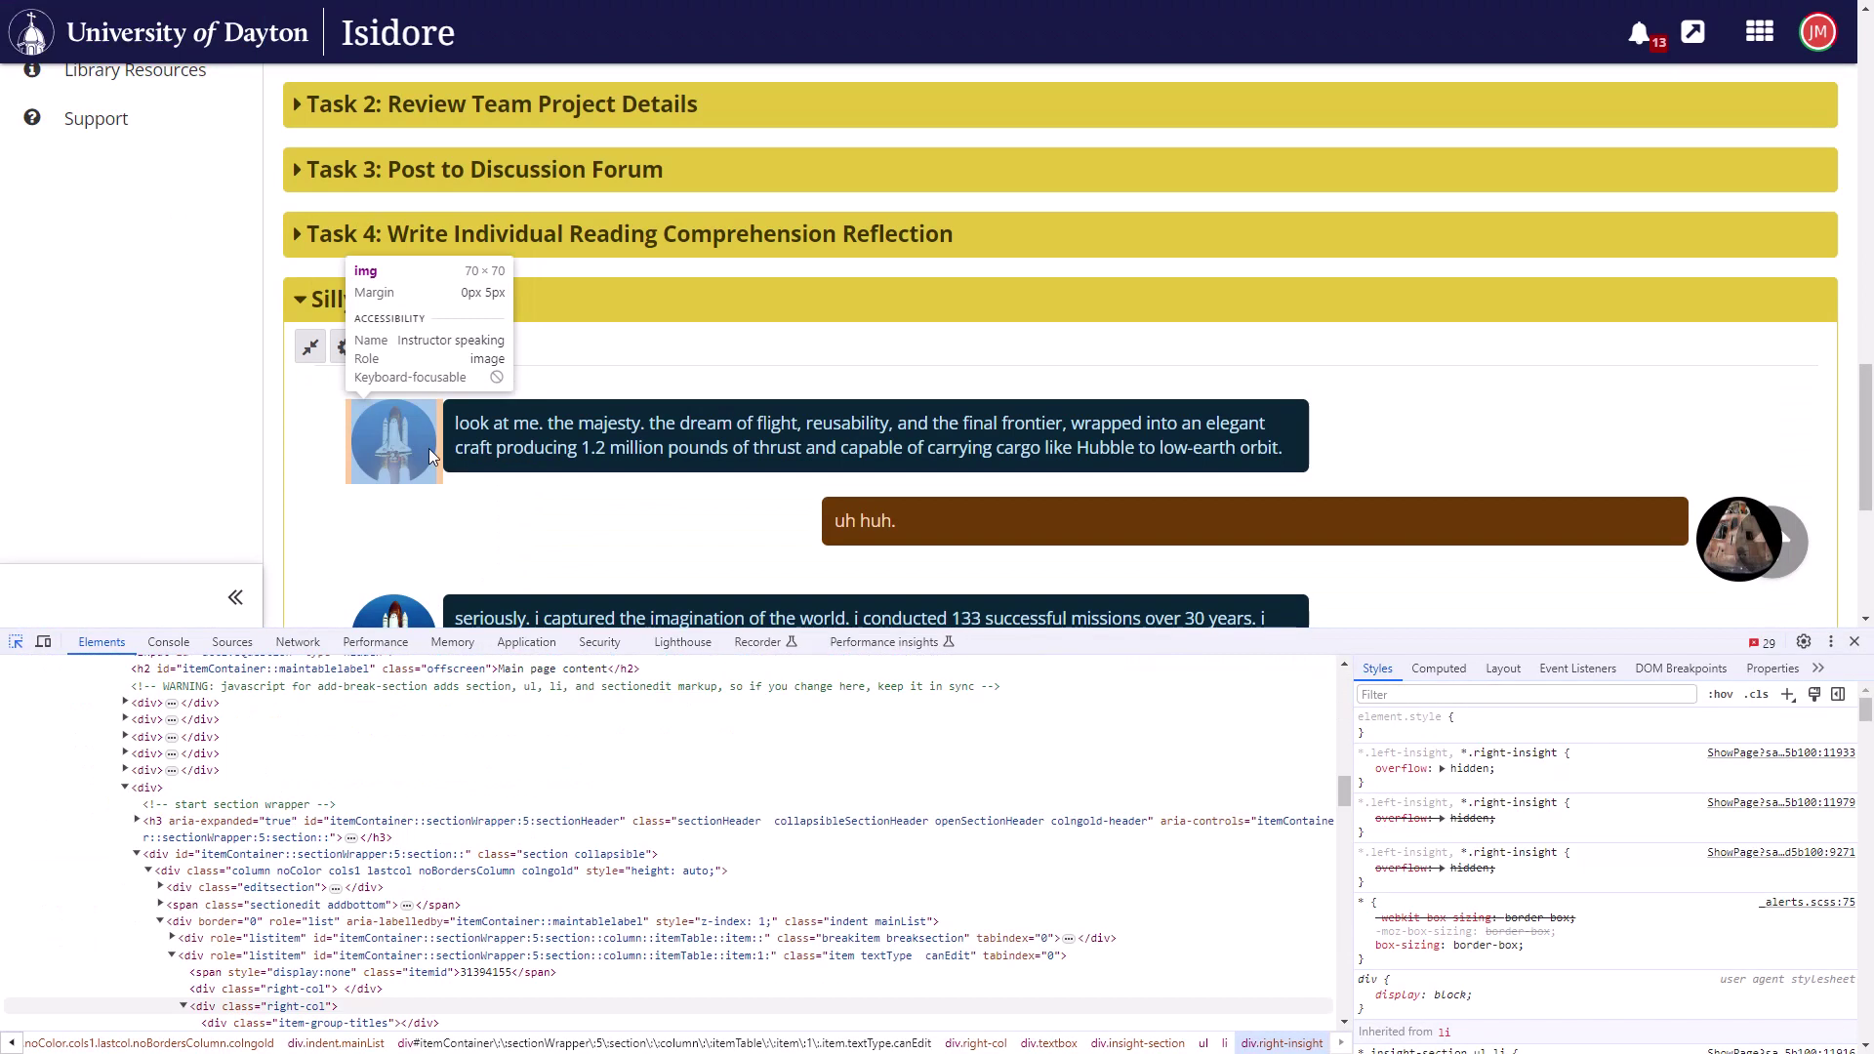
scroll(928, 444, down, 1)
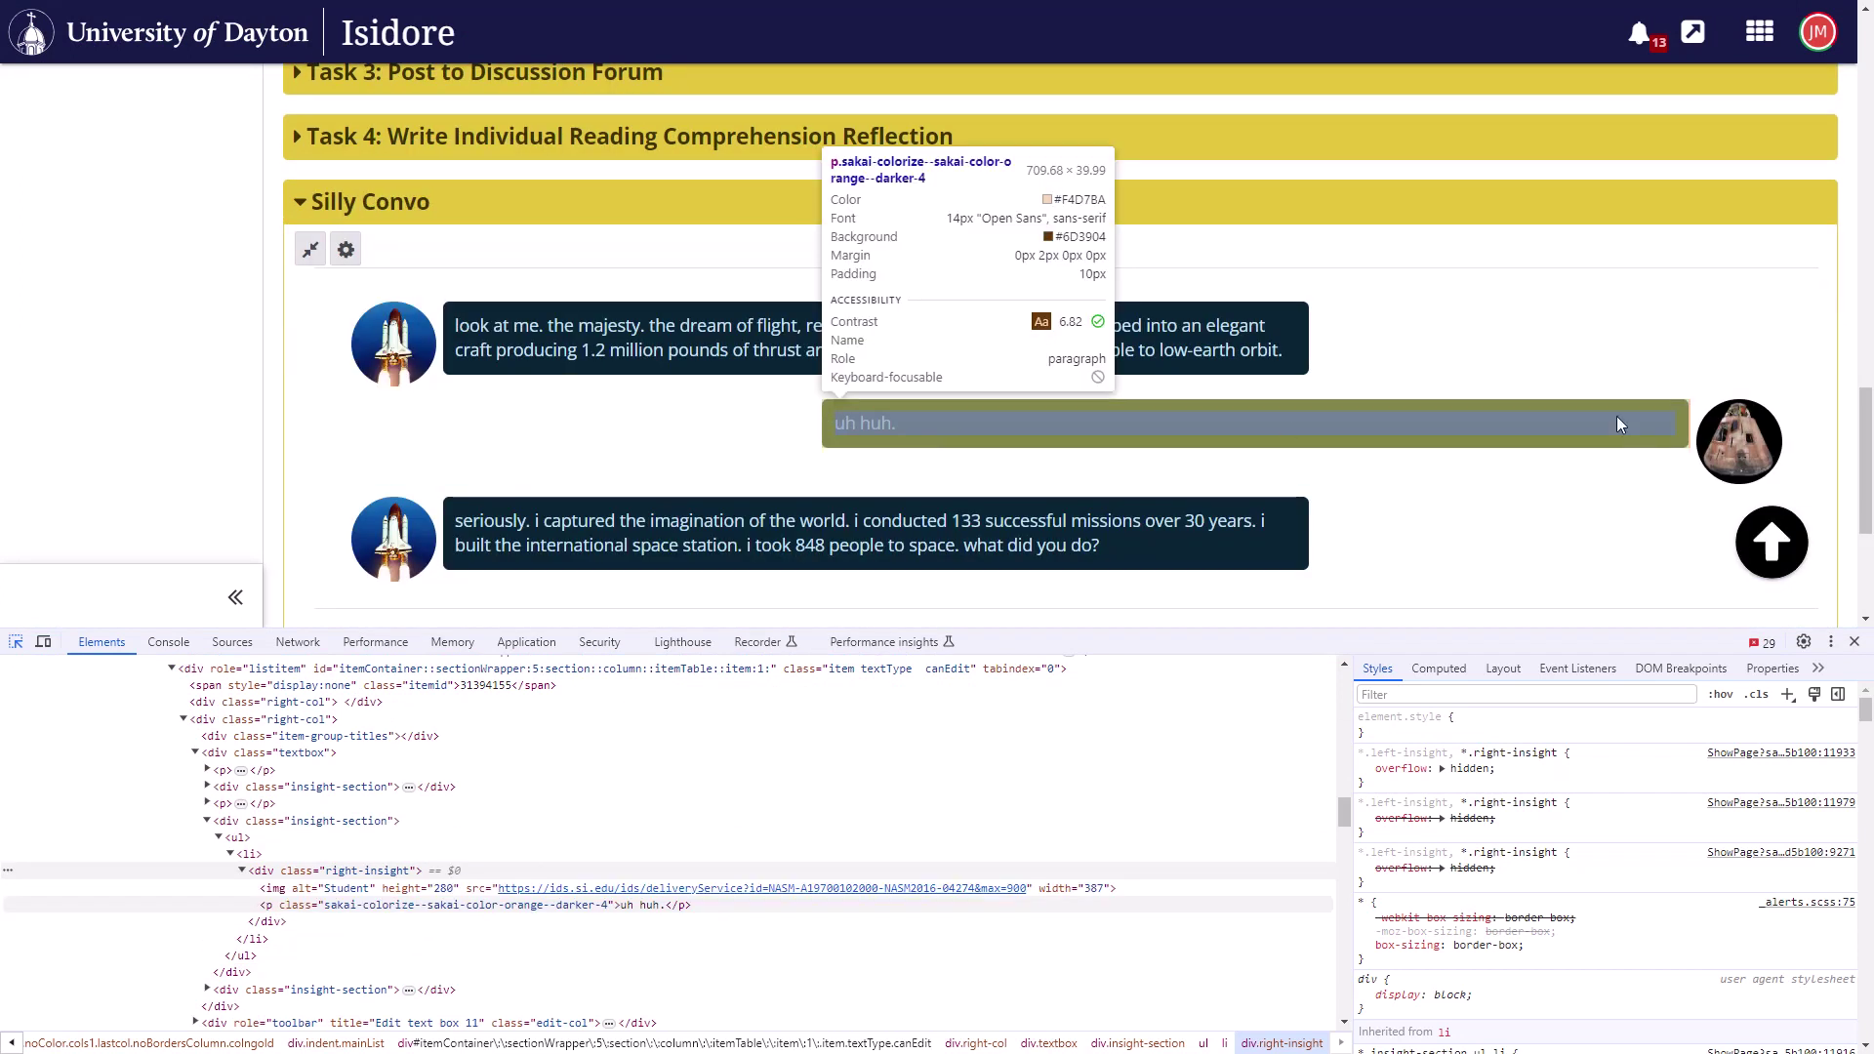
click(1287, 424)
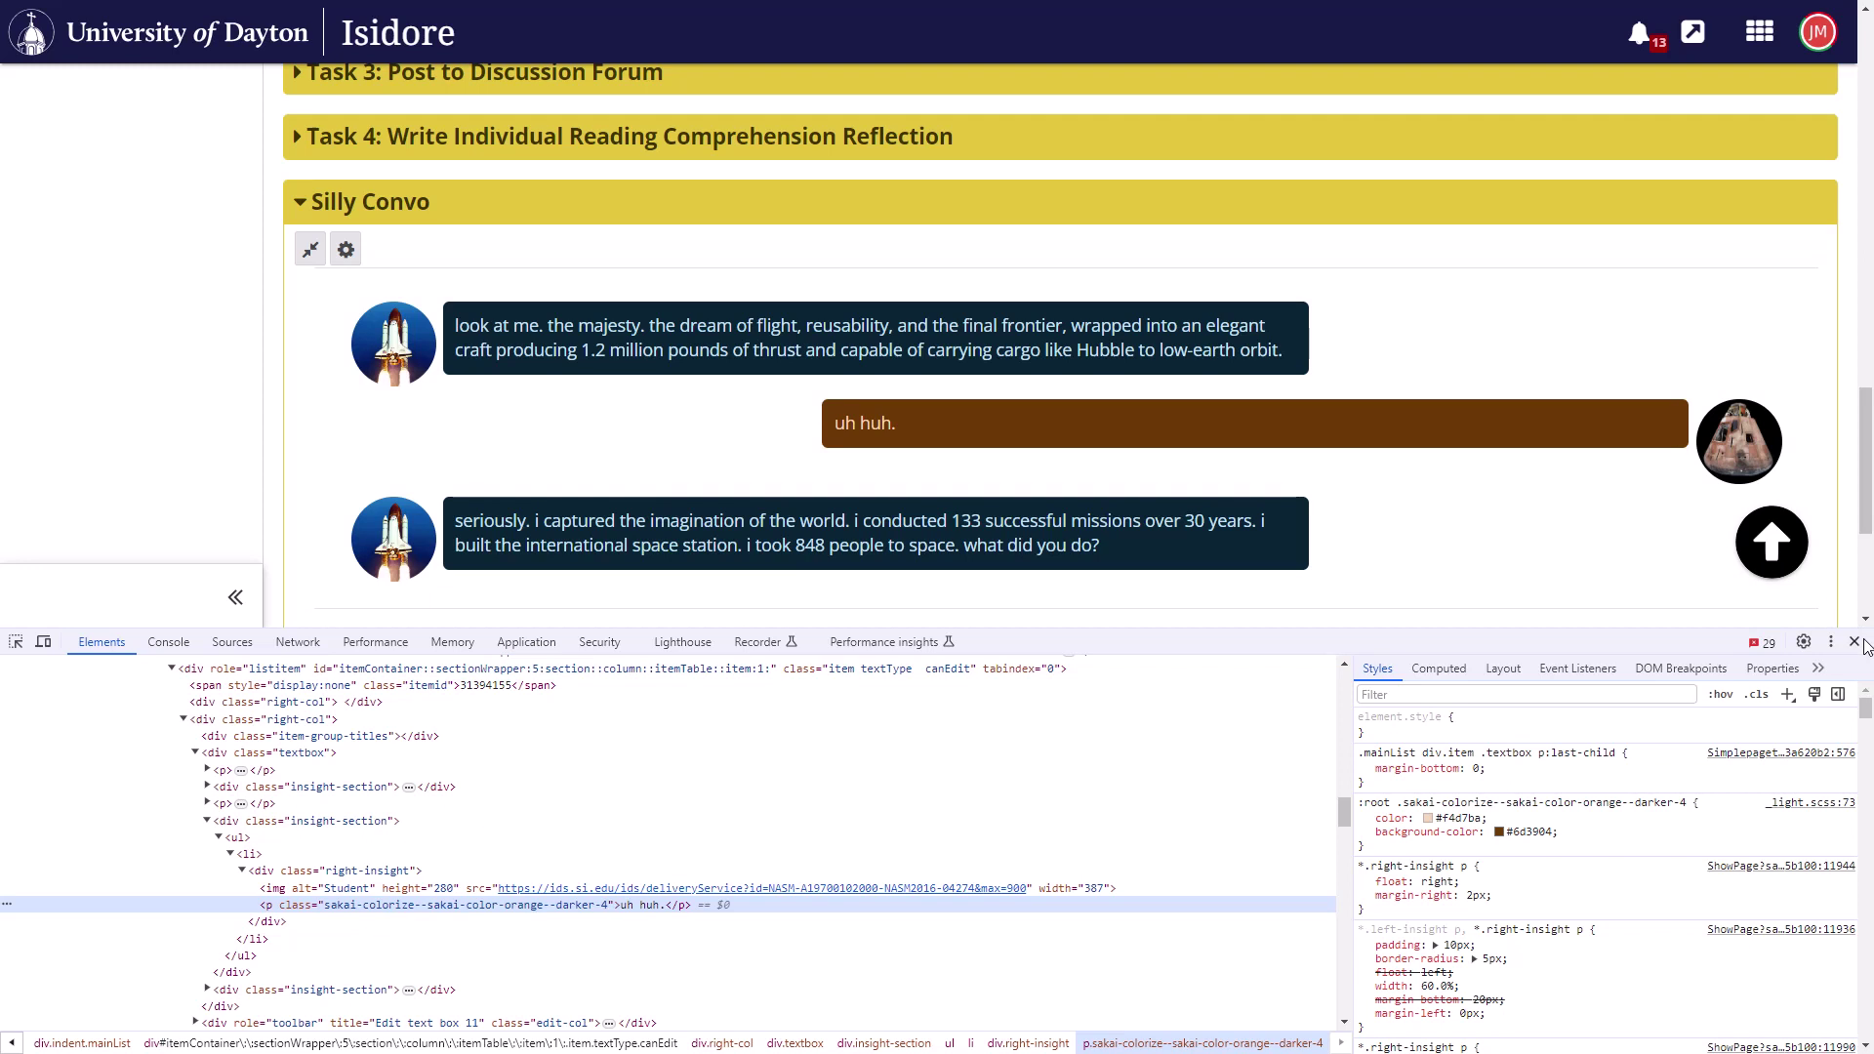
click(1855, 643)
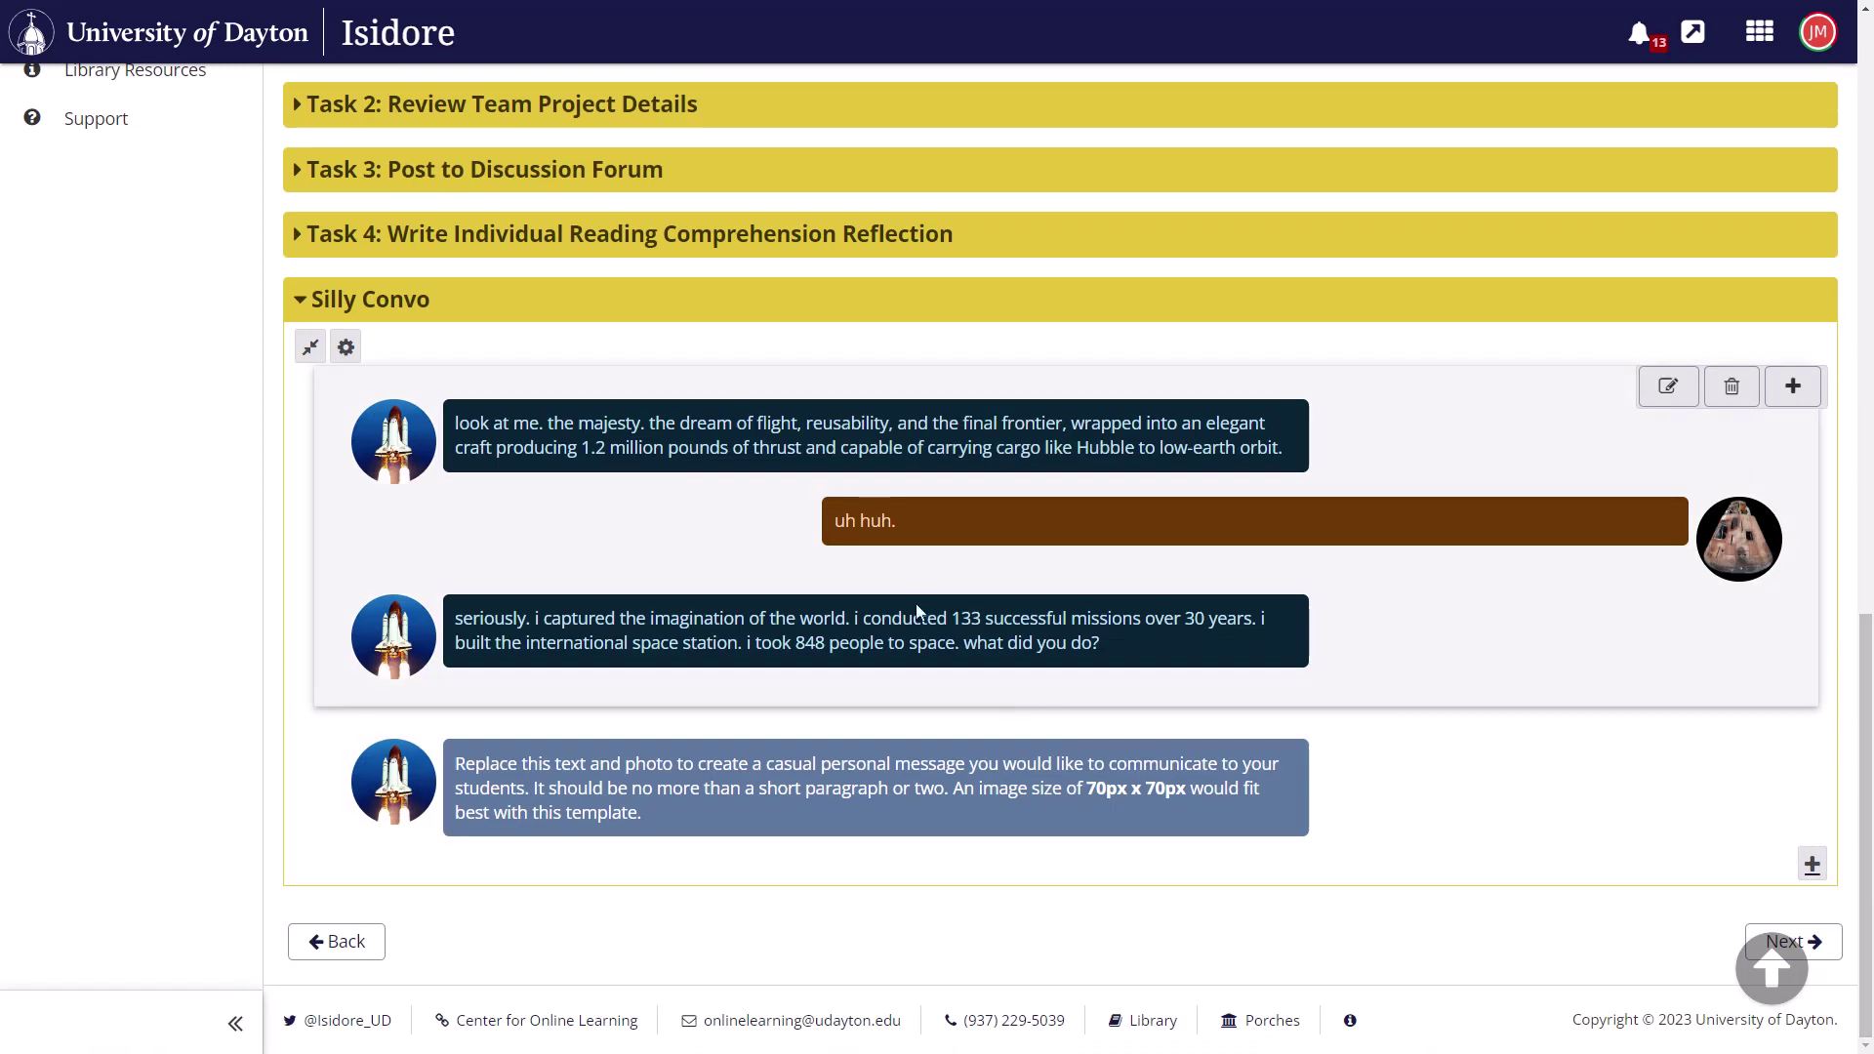